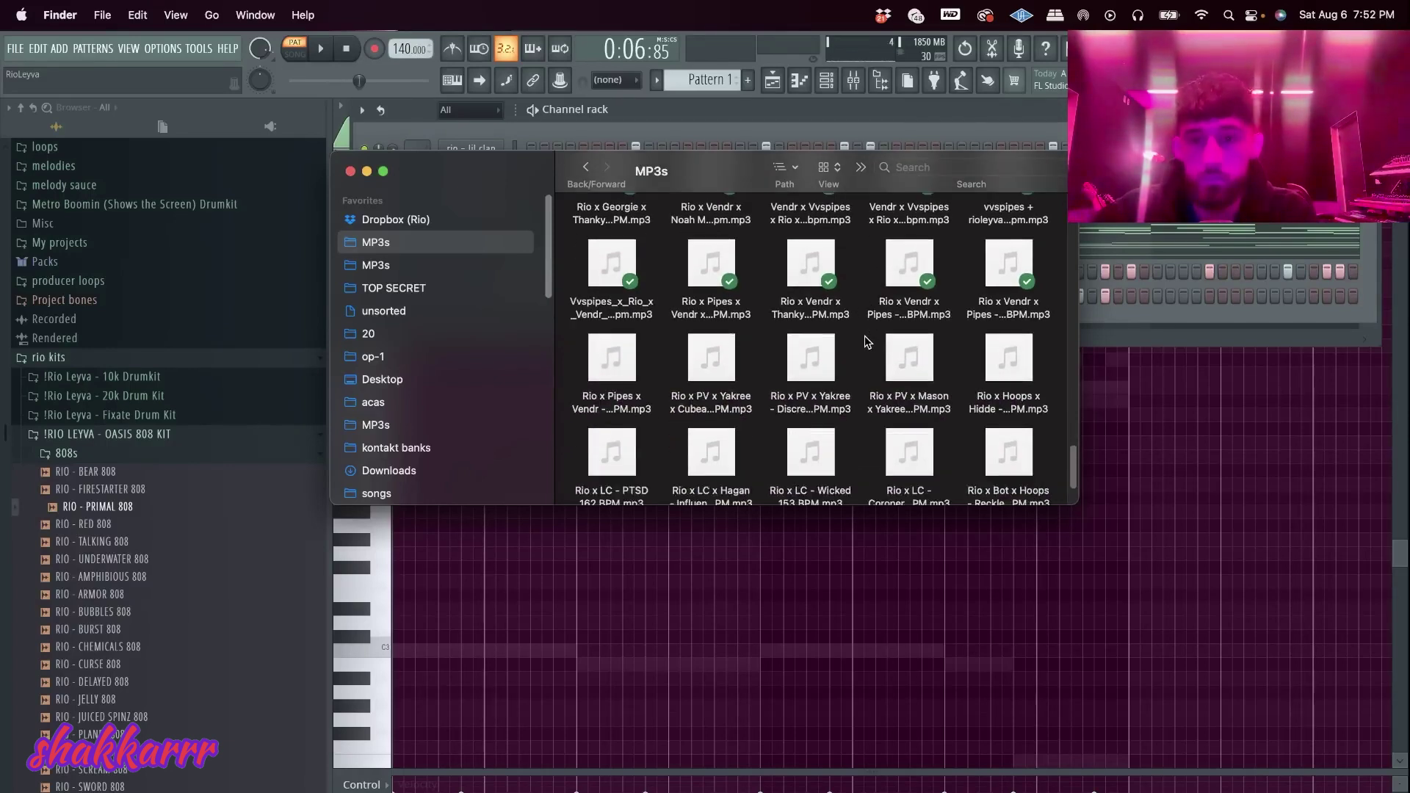
# Preview one of the finished beats in the MP3s folder and return to FL Studio
pyautogui.scroll(5, 867, 344)
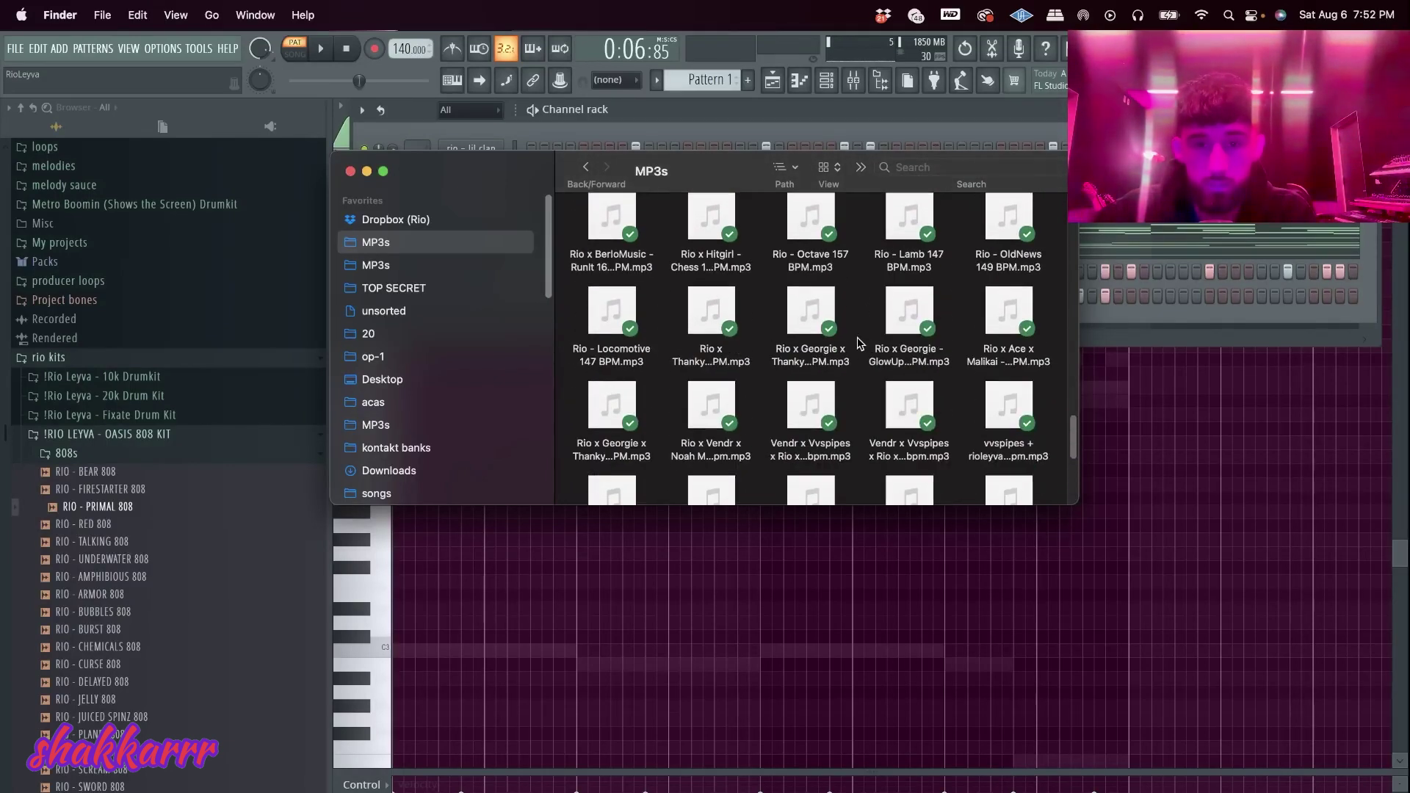
pyautogui.click(819, 319)
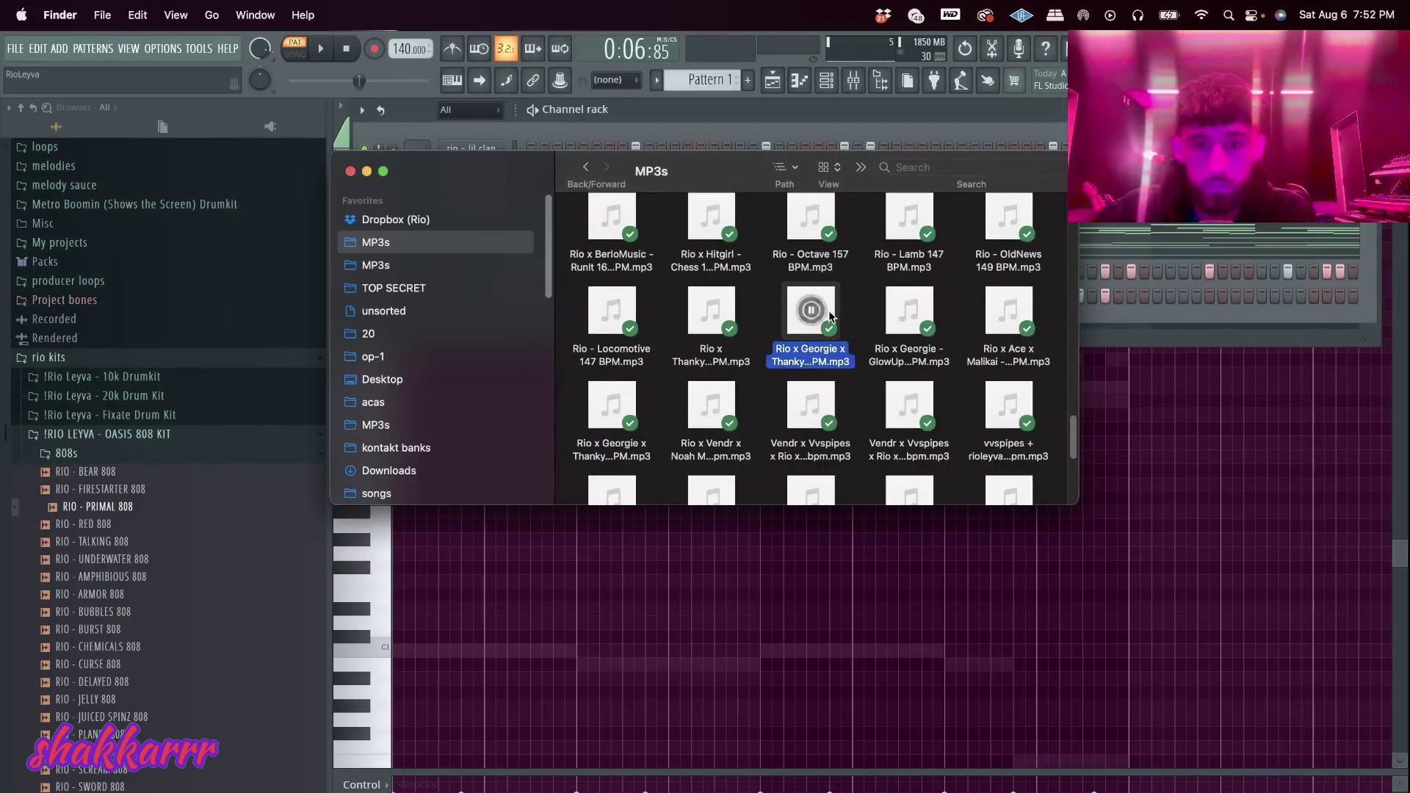
pyautogui.click(874, 318)
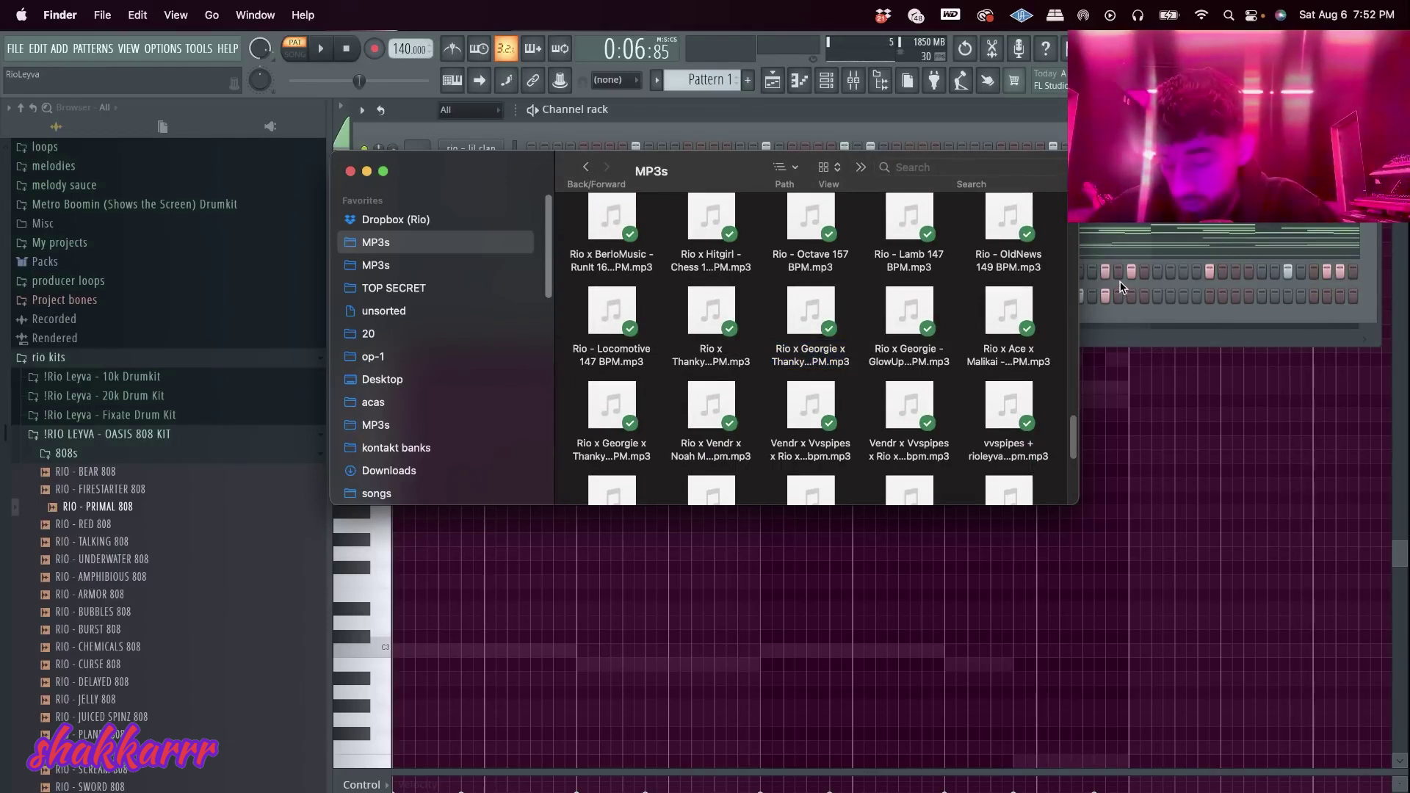
pyautogui.click(1138, 196)
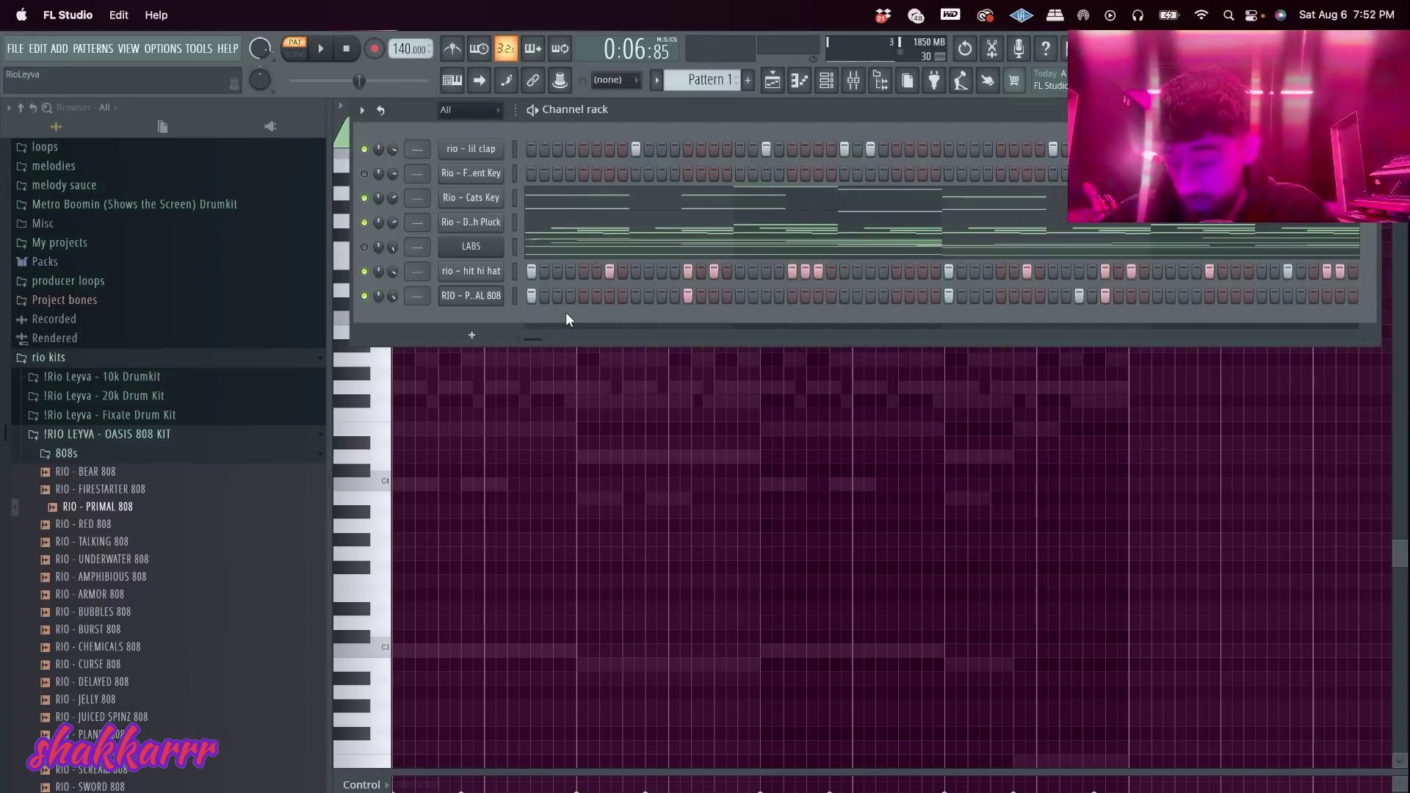
# Switch to SoundCloud in Safari, search for "amiri not scared", and play Rich Amiri - Not Scared at a raised volume
pyautogui.press('super+Tab')
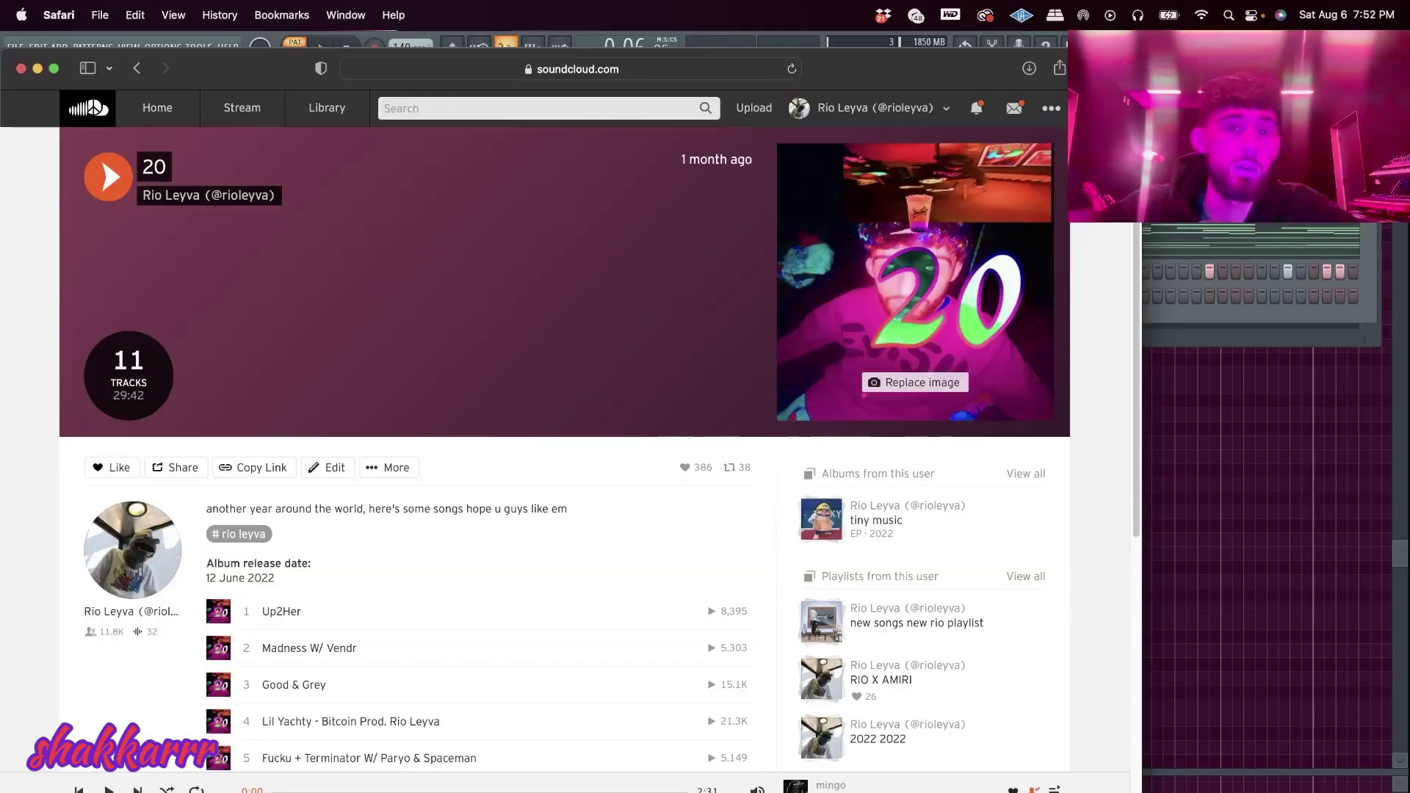
pyautogui.click(473, 110)
pyautogui.write('amiri not scared')
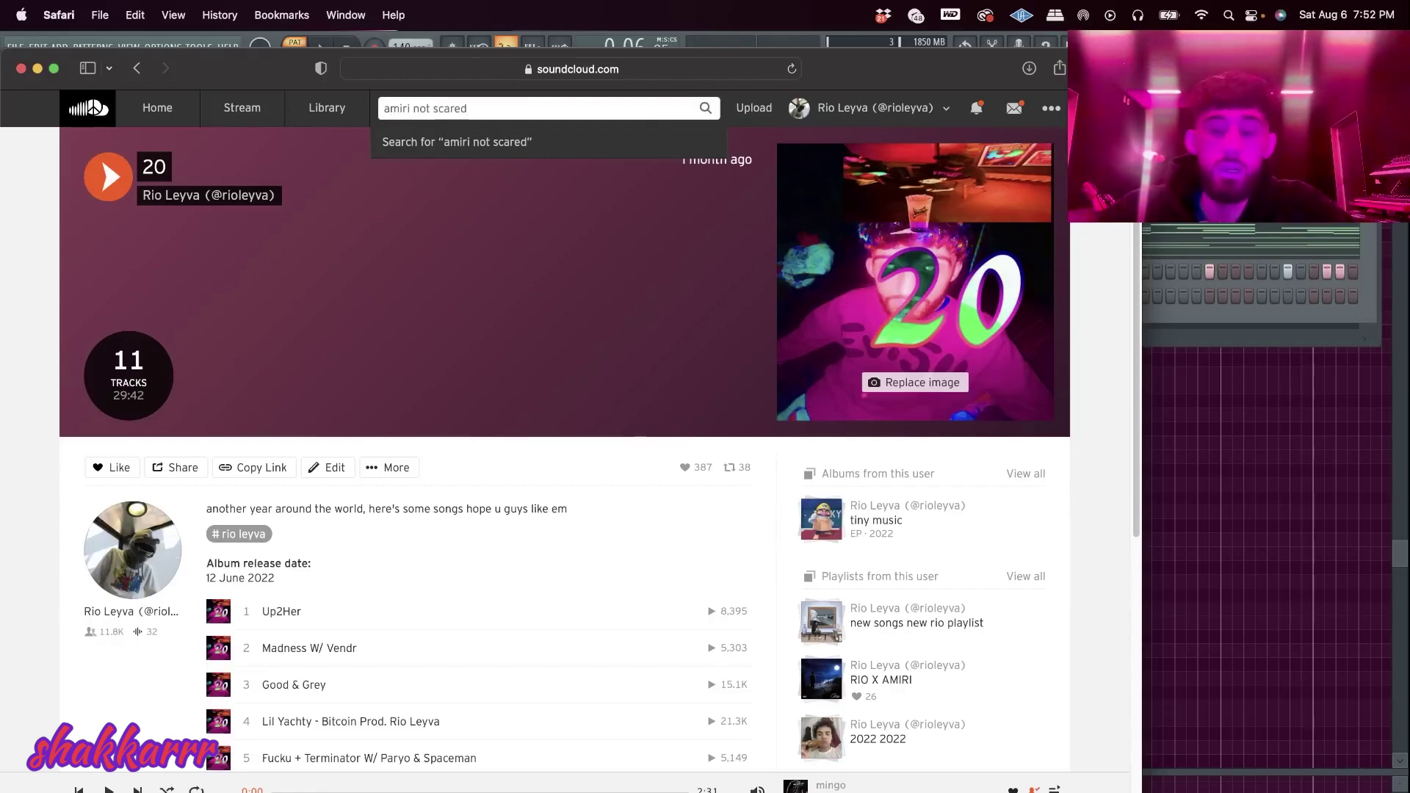
pyautogui.press('Return')
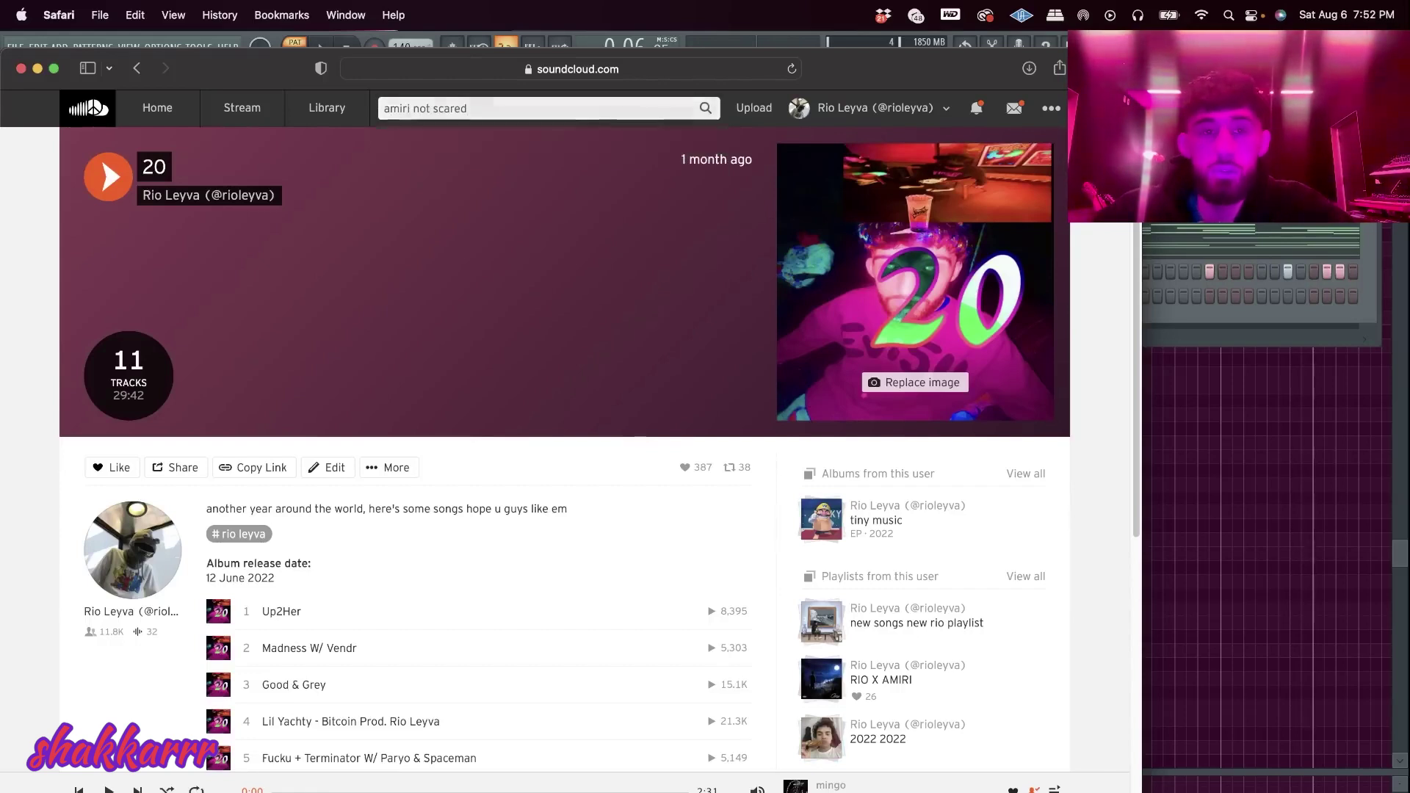
pyautogui.click(445, 261)
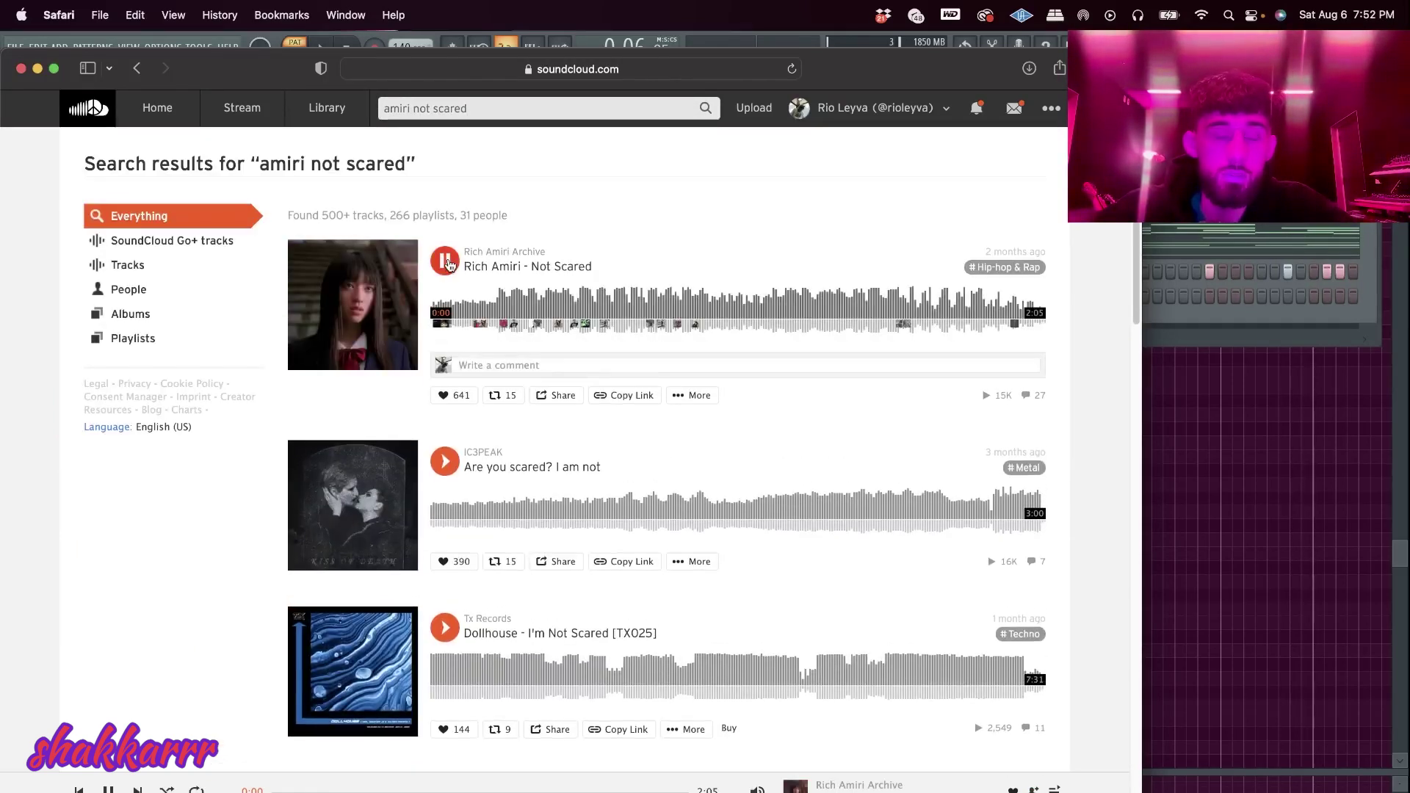
pyautogui.press('XF86AudioRaiseVolume')
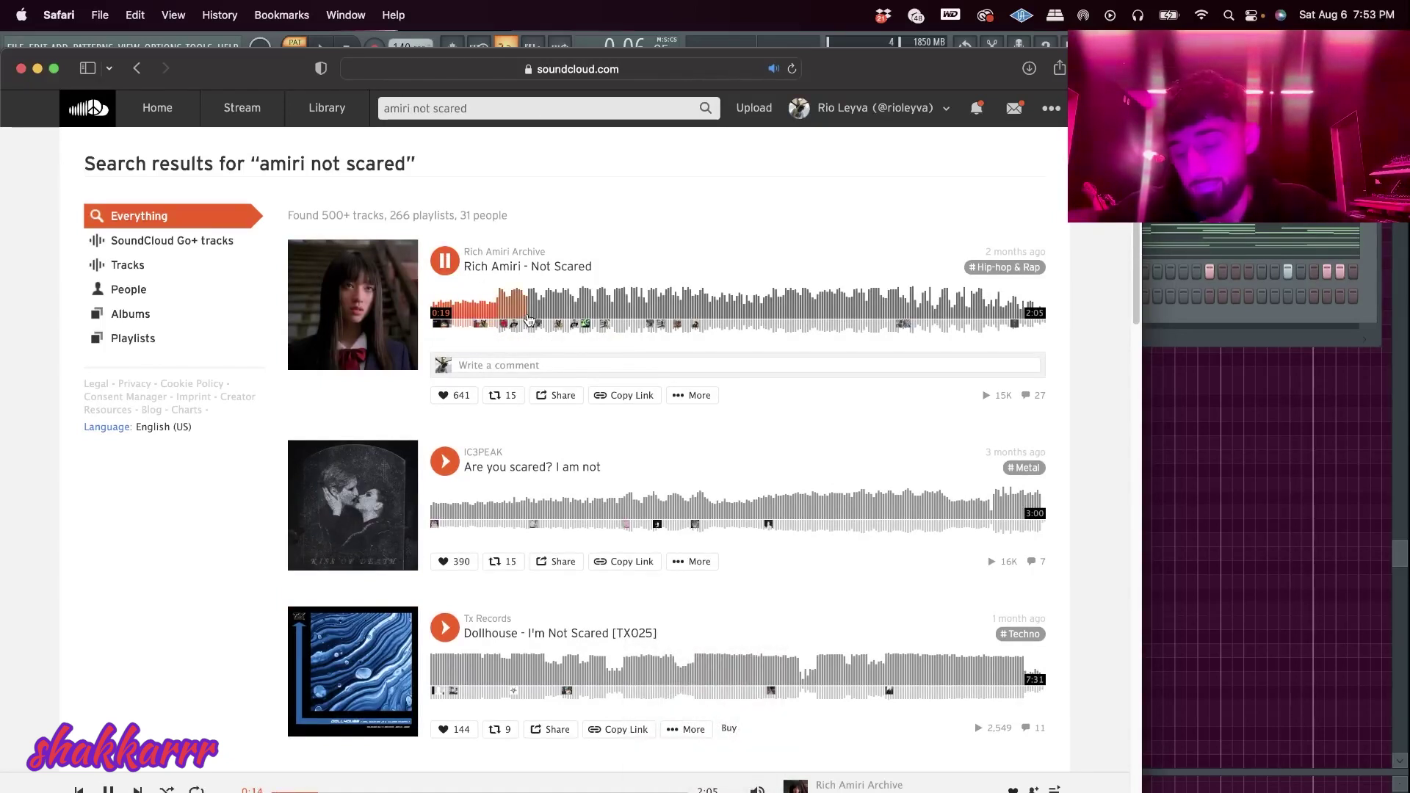
pyautogui.press('XF86AudioRaiseVolume')
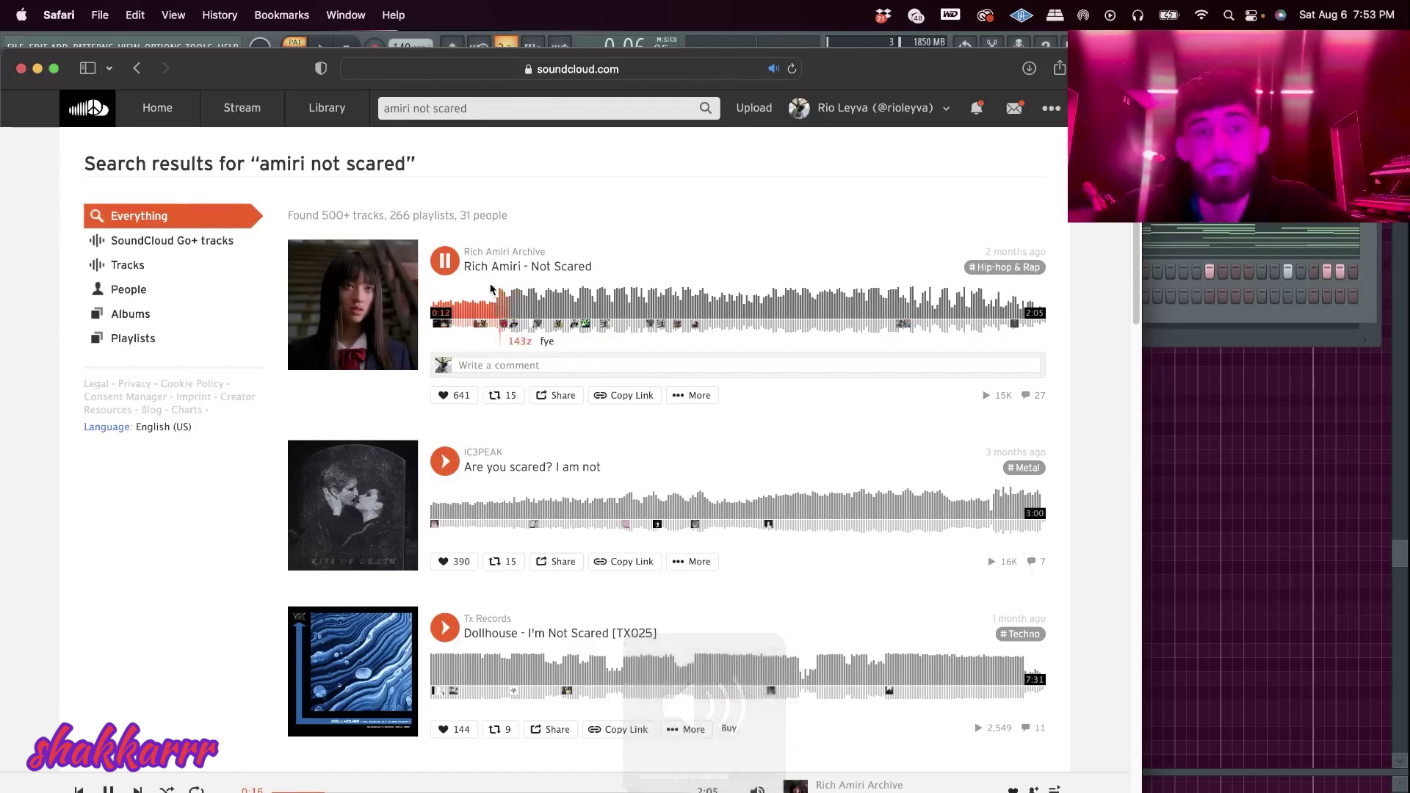
# Open the Rich Amiri Archive tracks and sample I Want It/Focus 2, Take me, Steel, Not Scared and the track below it
pyautogui.click(490, 259)
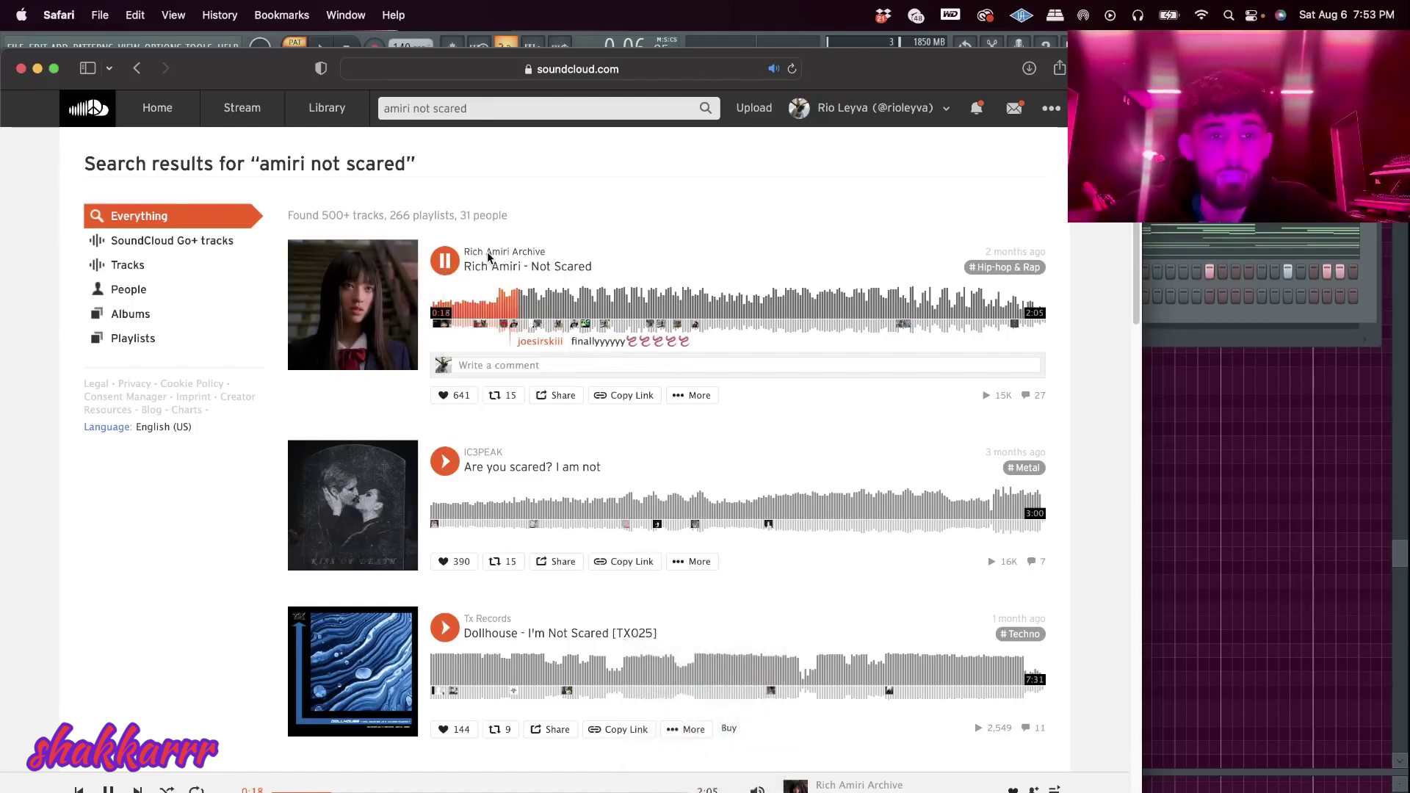
pyautogui.click(274, 371)
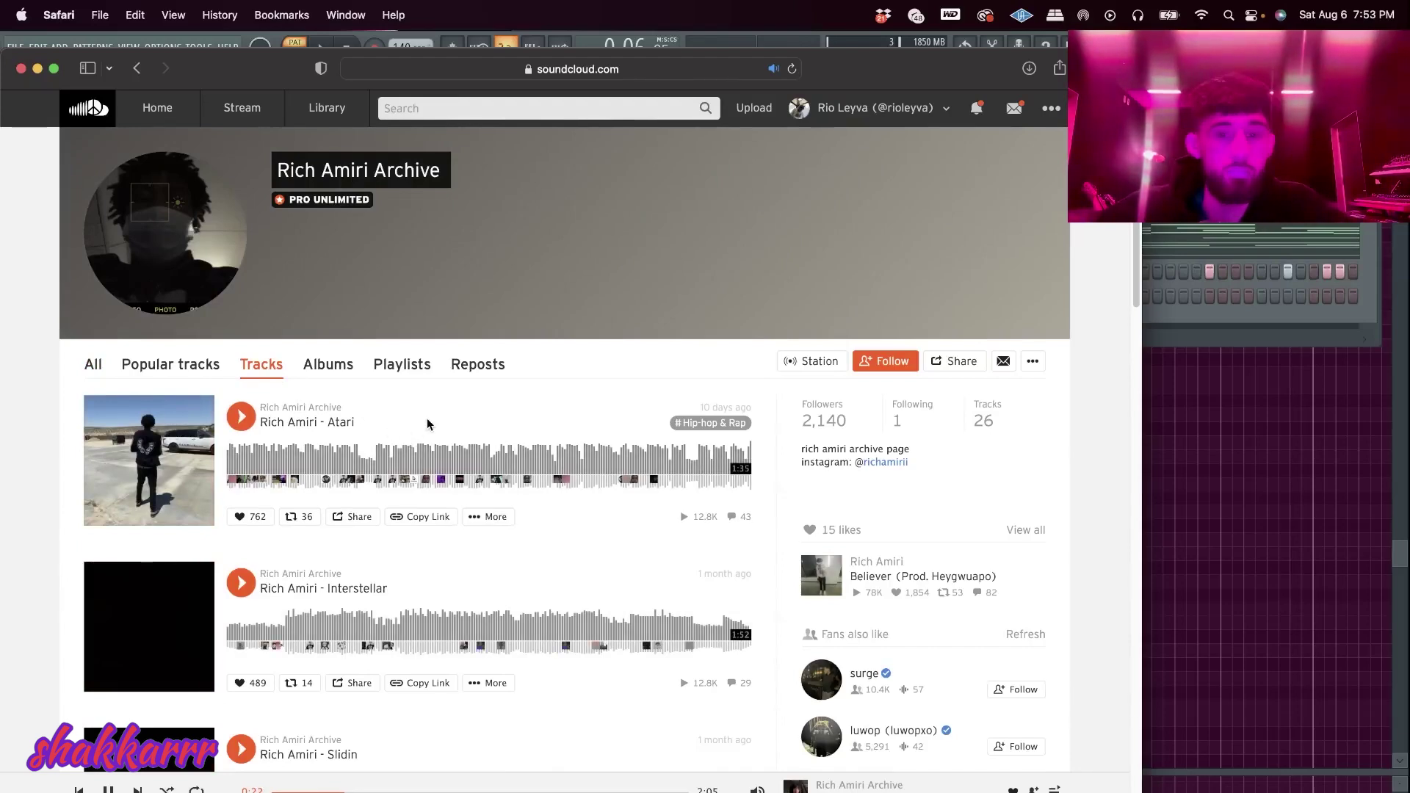
pyautogui.scroll(-5, 427, 424)
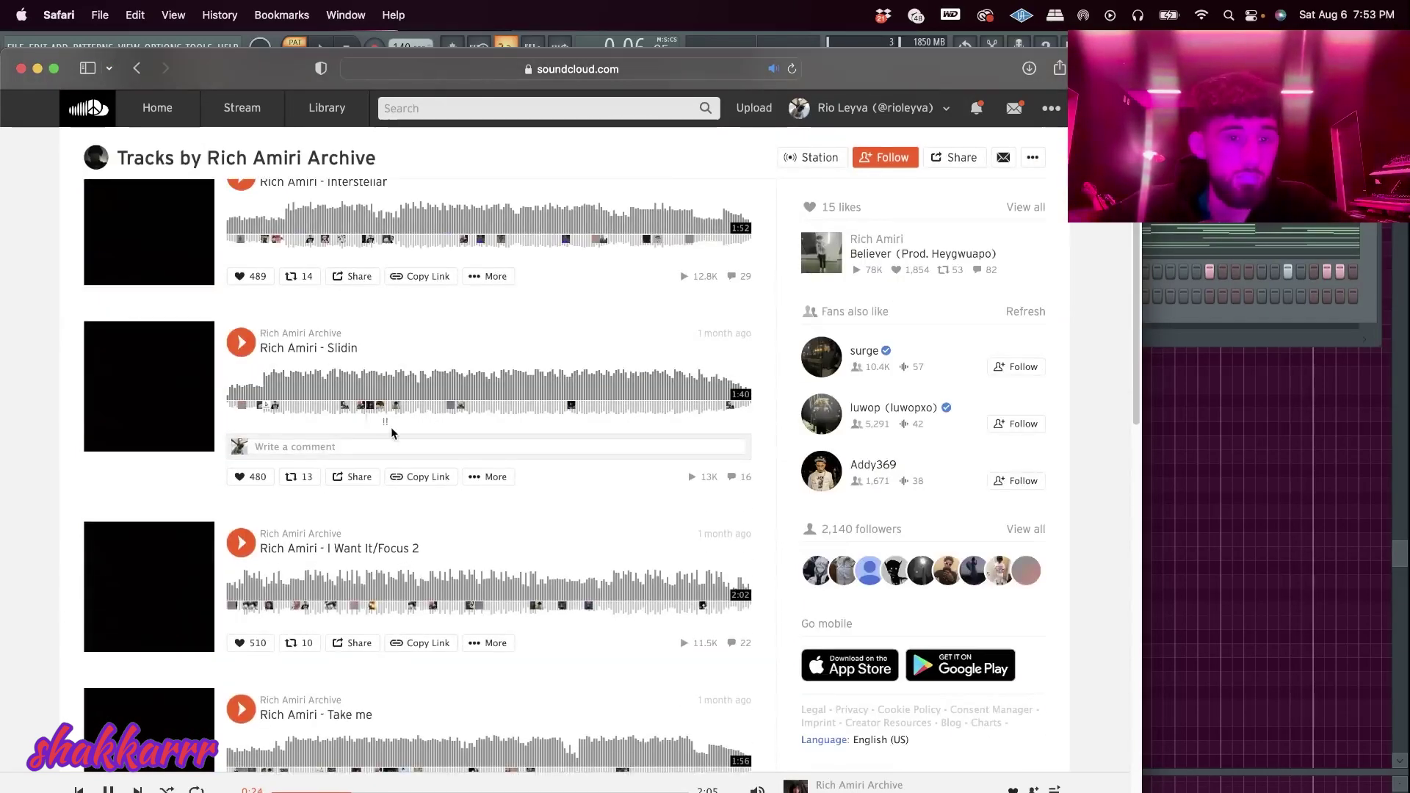
pyautogui.scroll(-1, 388, 426)
pyautogui.click(241, 450)
pyautogui.scroll(-1, 238, 499)
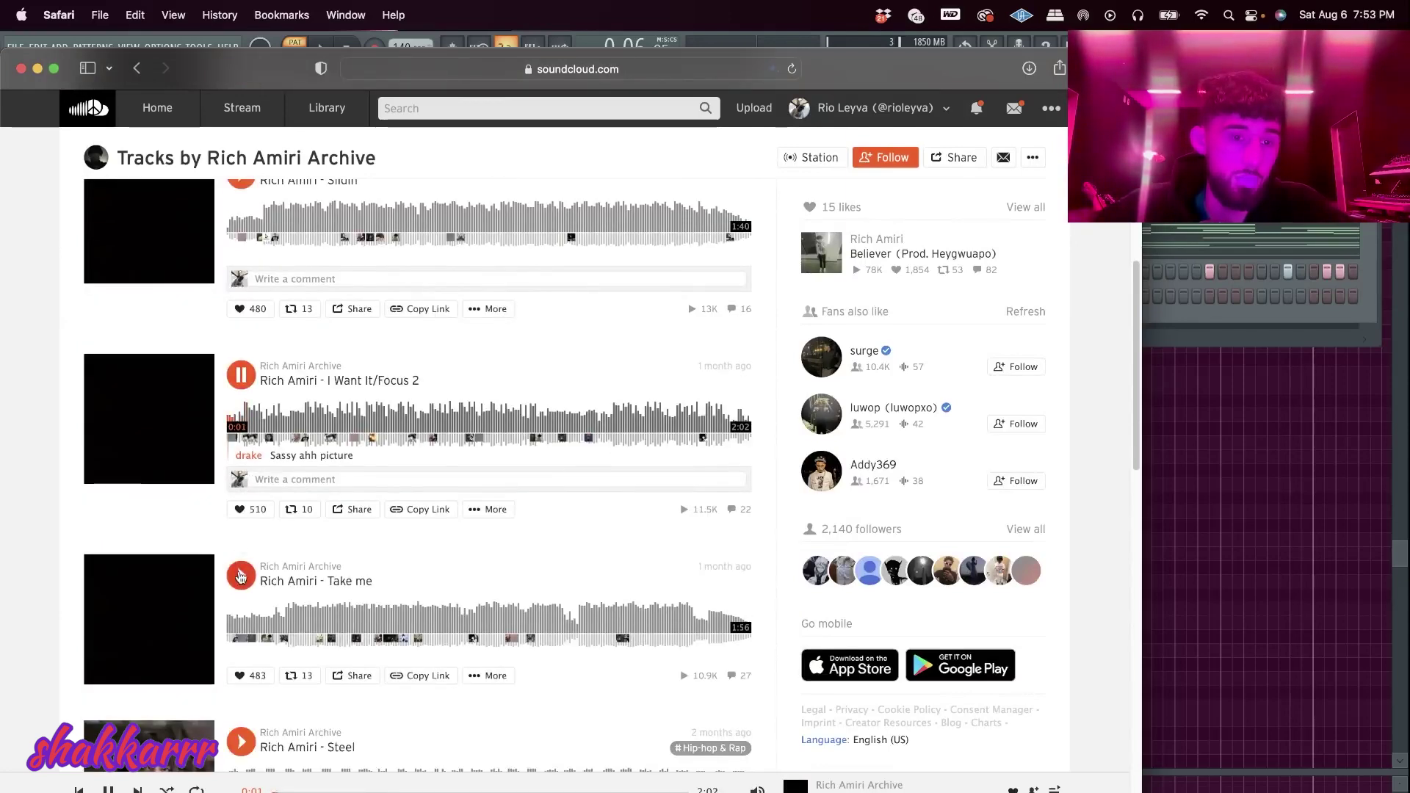
pyautogui.click(240, 575)
pyautogui.scroll(-4, 250, 531)
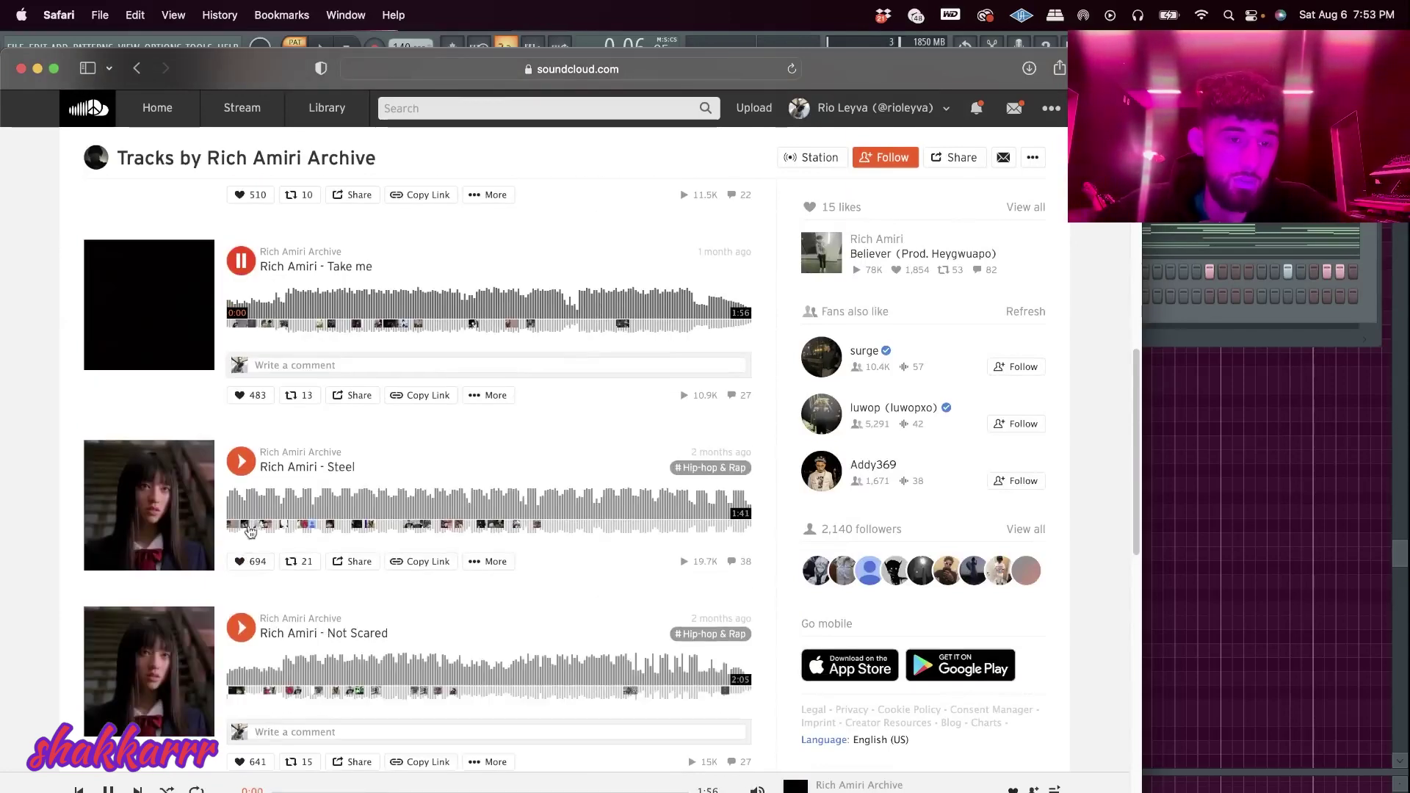
pyautogui.click(241, 462)
pyautogui.scroll(-1, 257, 538)
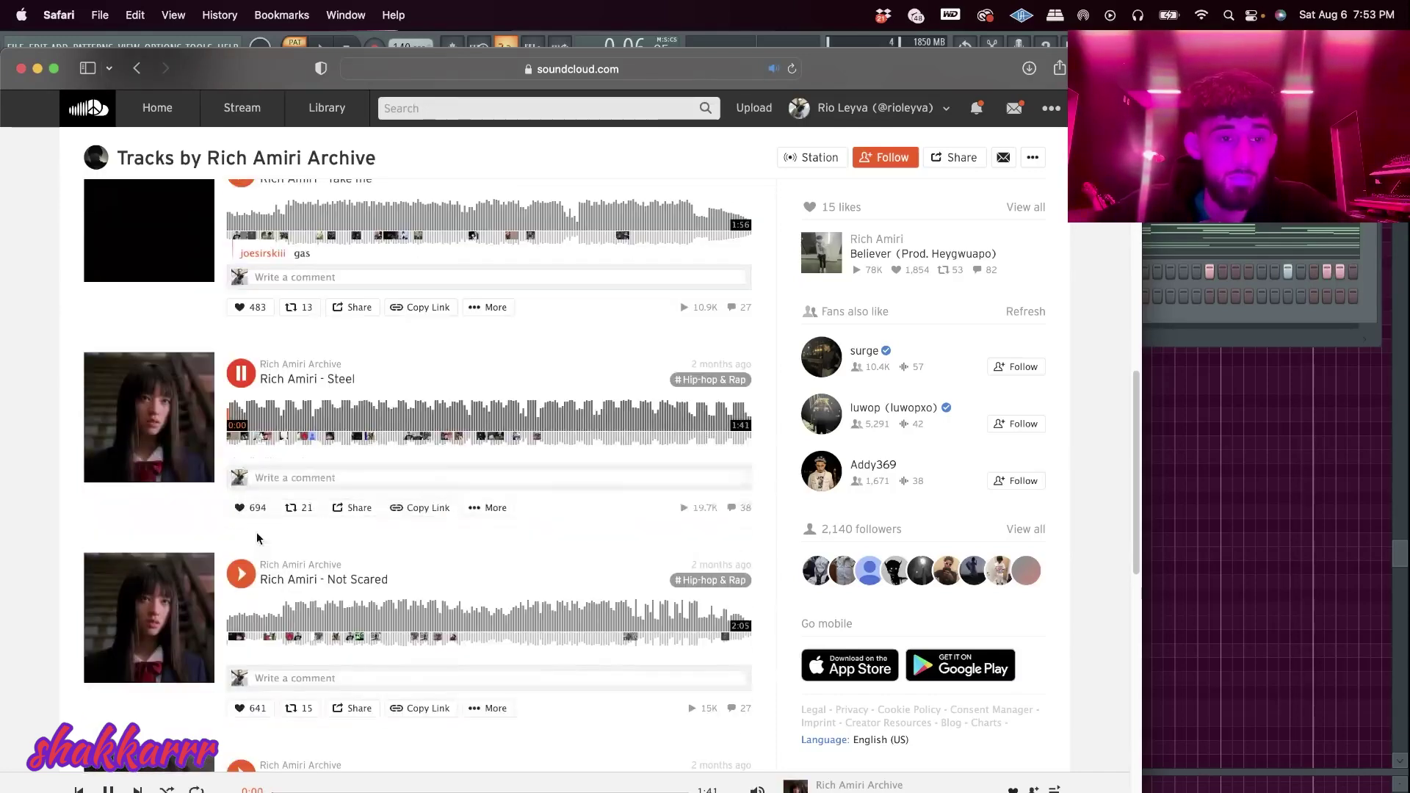
pyautogui.click(243, 573)
pyautogui.scroll(-3, 246, 569)
pyautogui.click(242, 562)
pyautogui.scroll(-3, 246, 568)
# Switch to FL Studio and audition the pattern with the Cats Key and Pluck channels muted and LABS unmuted
pyautogui.click(1197, 333)
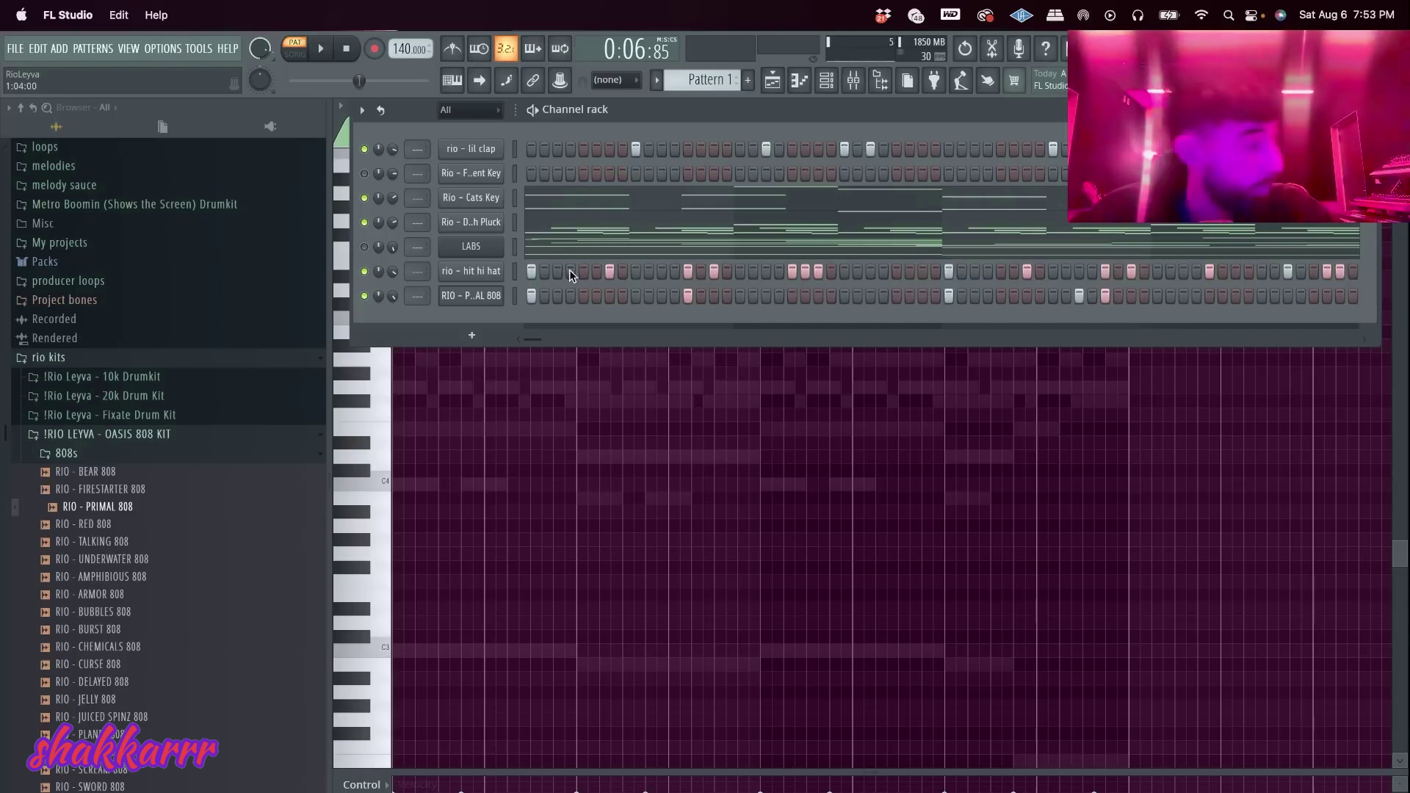
pyautogui.press('space')
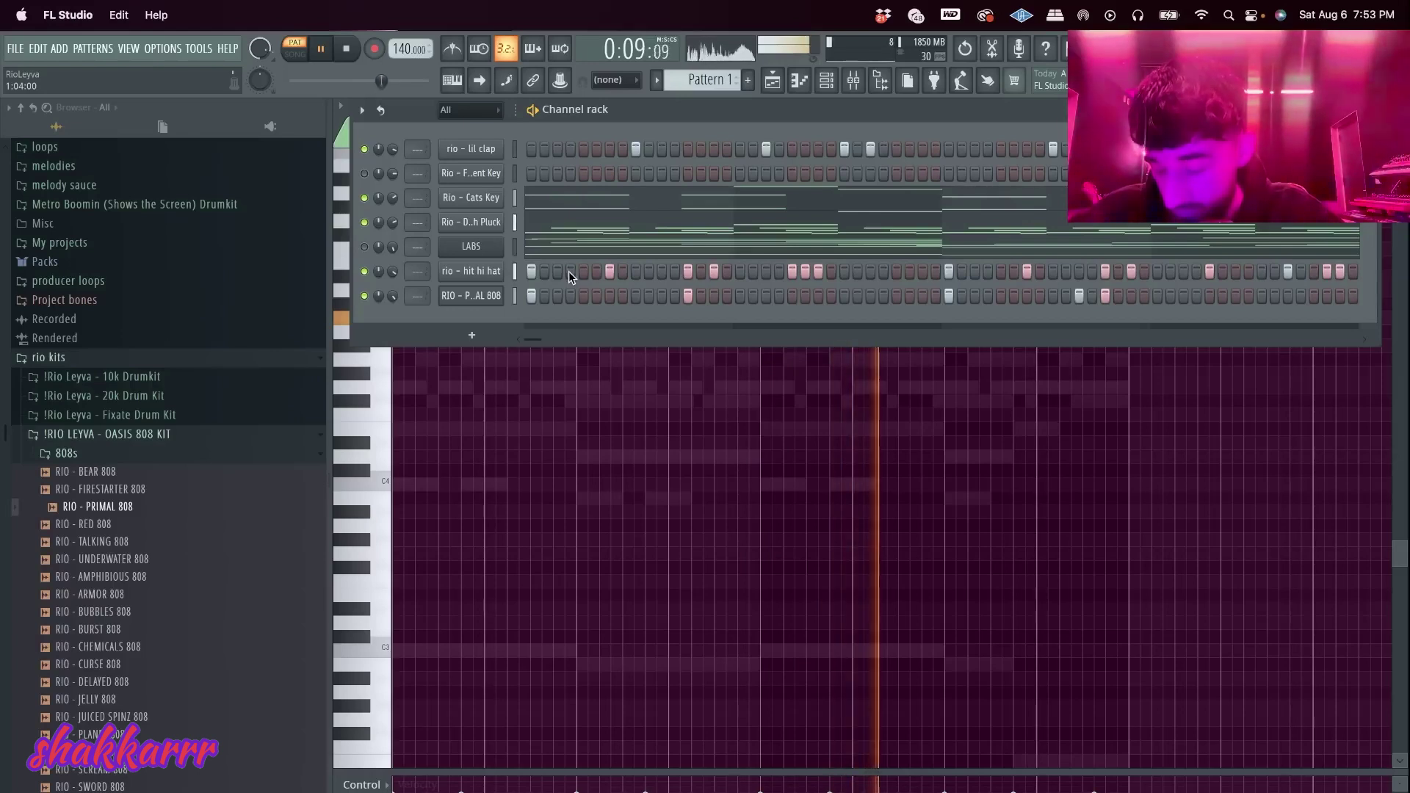
pyautogui.click(364, 221)
pyautogui.click(363, 198)
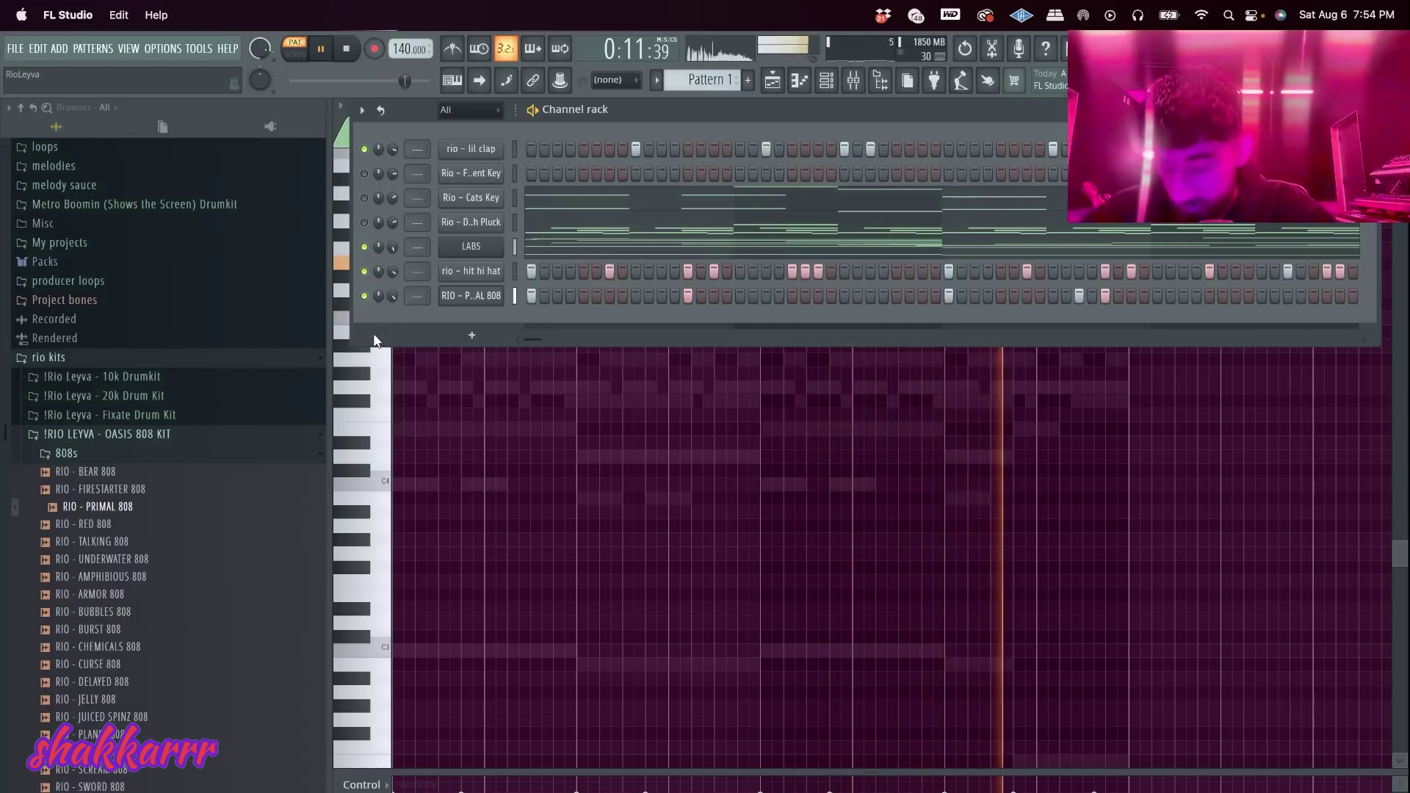
pyautogui.press('space')
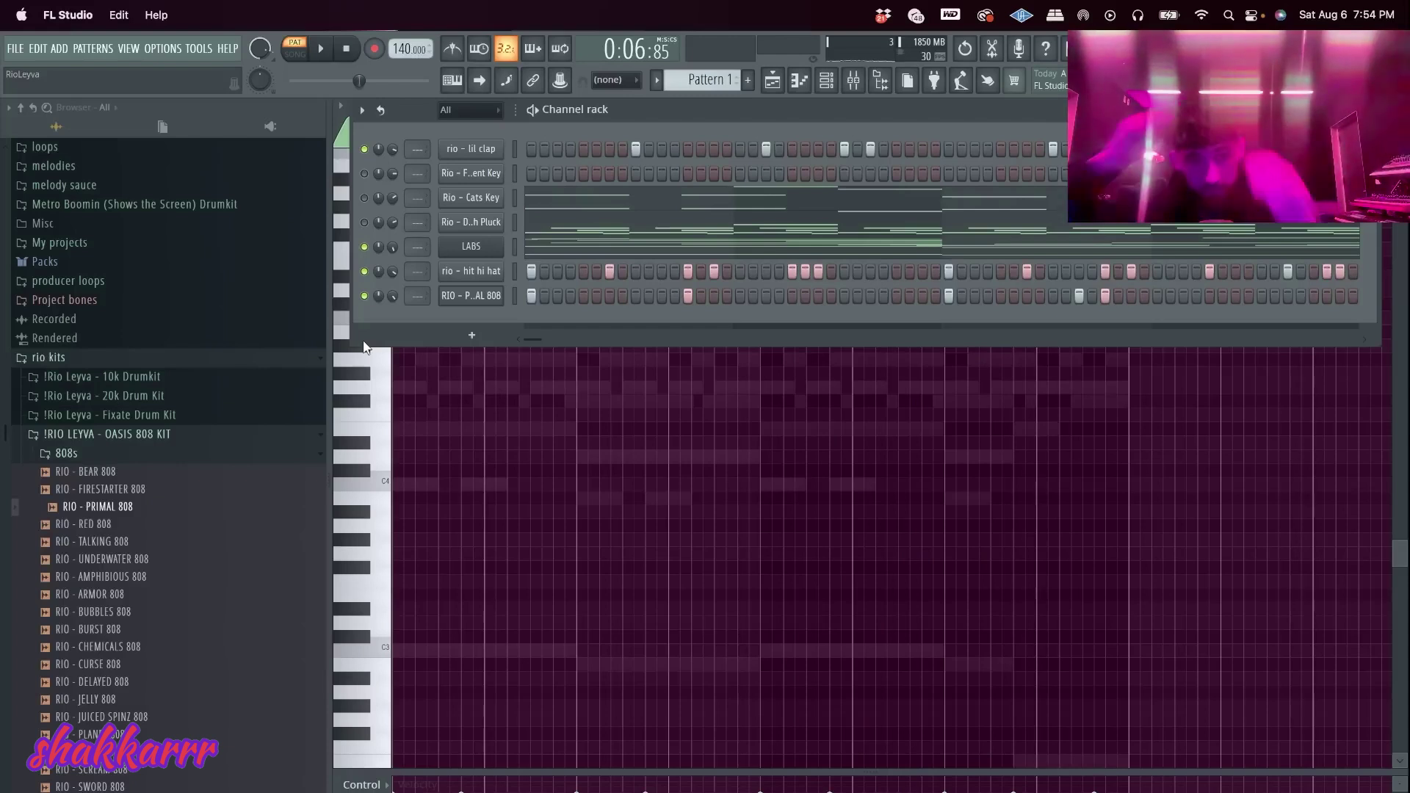
# Add the Chamber Snare from the Alien Drum Kit's Snares : Claps folder as a new channel
pyautogui.click(108, 460)
pyautogui.scroll(-3, 131, 501)
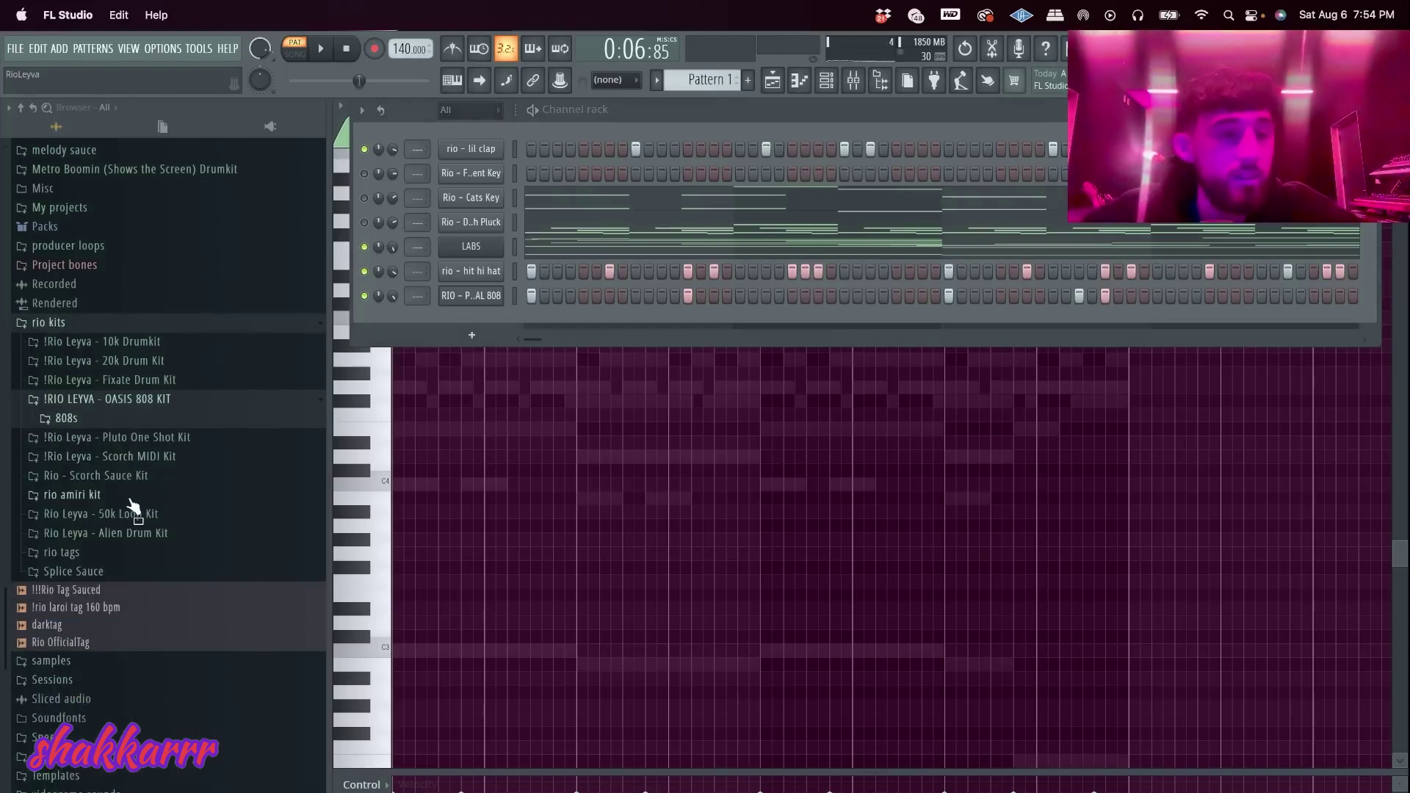
pyautogui.click(152, 462)
pyautogui.scroll(-2, 88, 528)
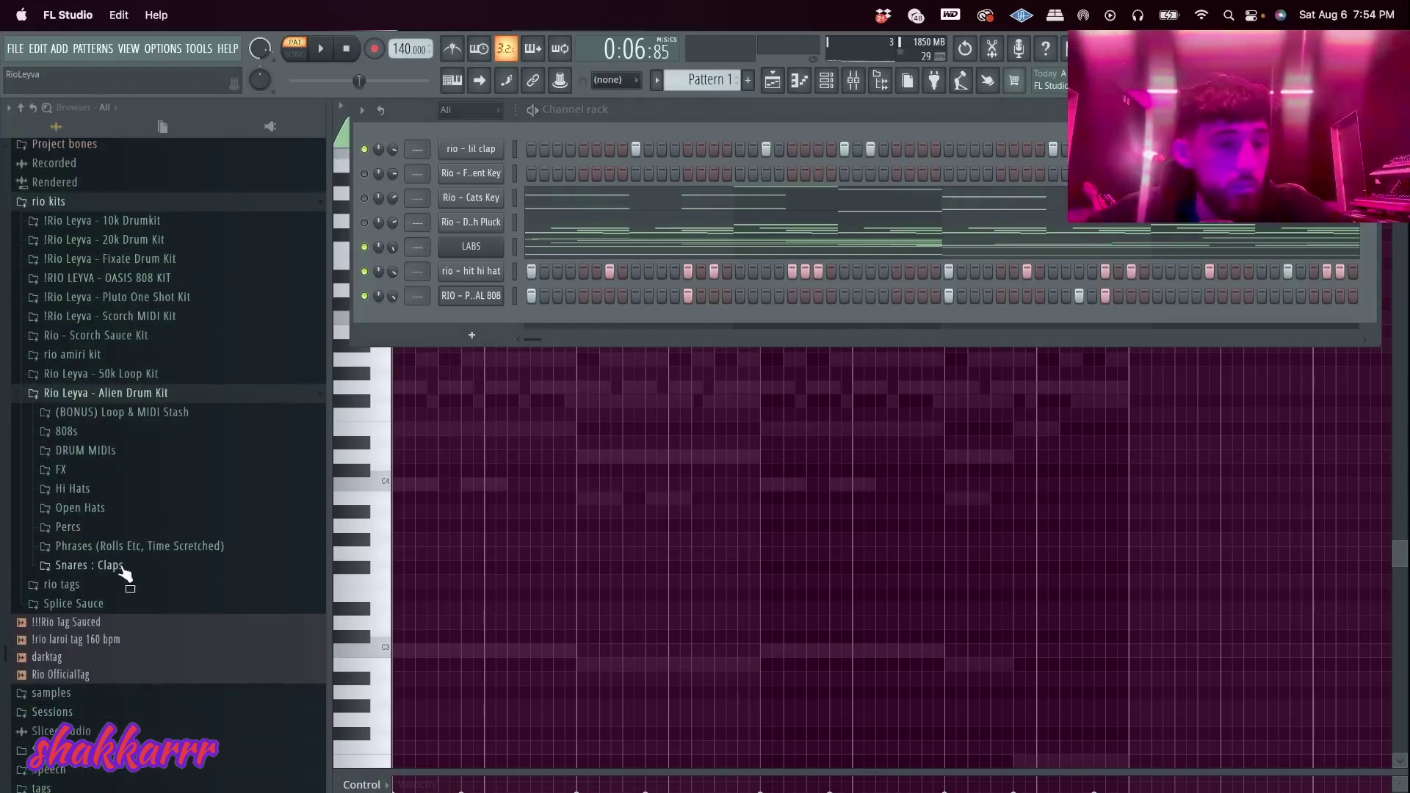
pyautogui.click(121, 565)
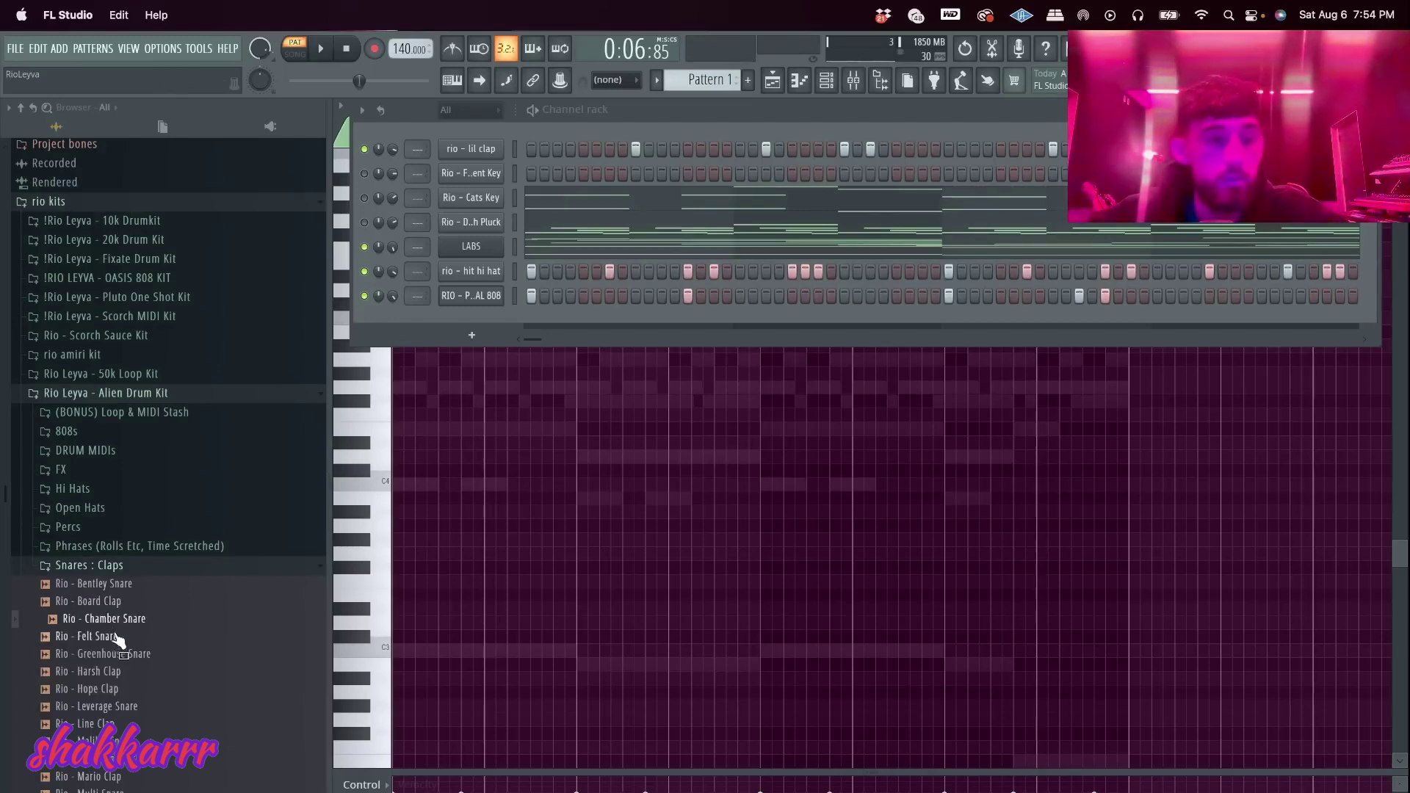
pyautogui.moveTo(464, 336); pyautogui.dragTo(465, 332)
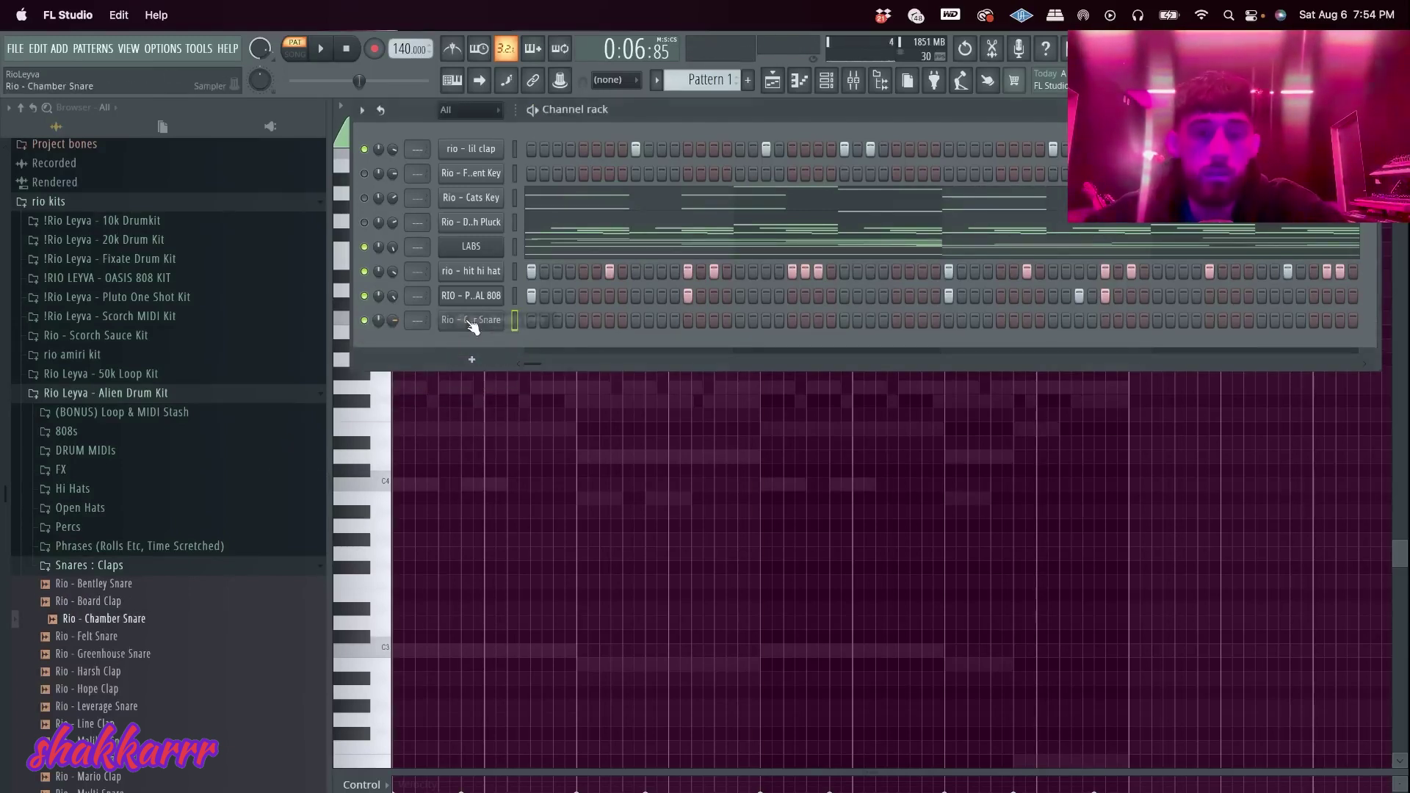
# With the pattern playing, place a Chamber Snare hit on step 31 and add a Felt Snare channel with a hit on step 63
pyautogui.press('space')
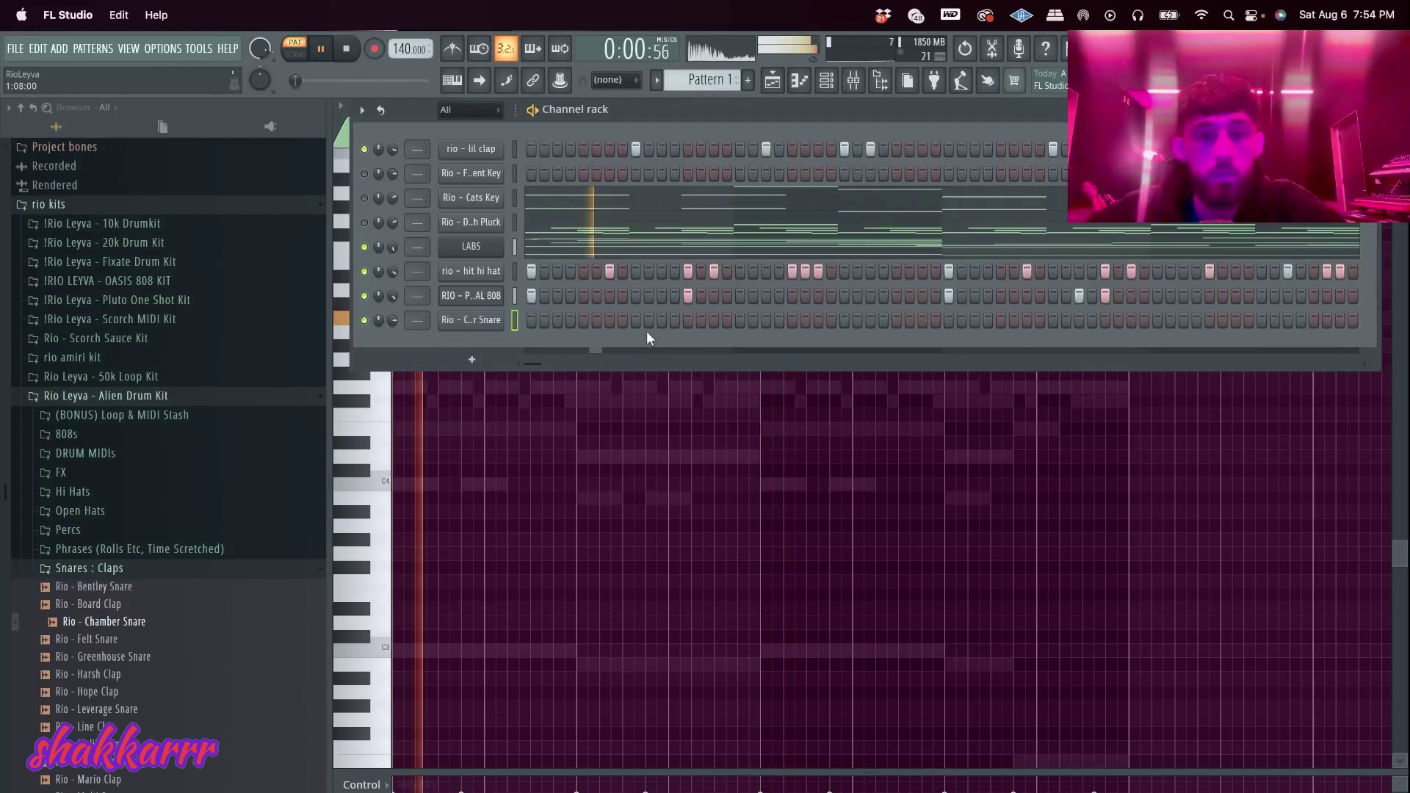
pyautogui.click(922, 320)
pyautogui.moveTo(89, 639); pyautogui.dragTo(1338, 351)
pyautogui.click(1339, 347)
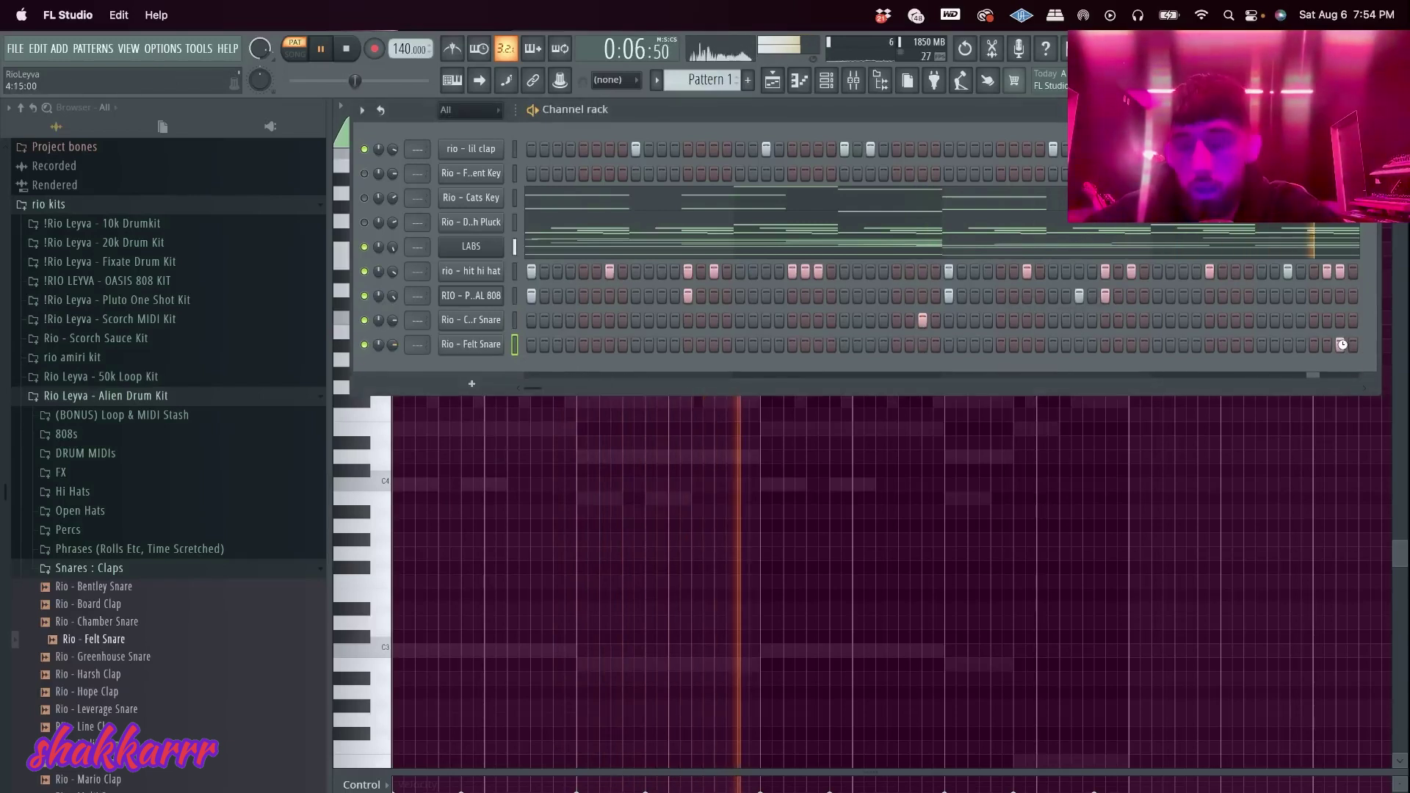
# Duplicate the first four bars of the Chamber Snare channel into bars 5 to 8 in the piano roll
pyautogui.rightClick(468, 322)
pyautogui.click(534, 318)
pyautogui.moveTo(762, 143); pyautogui.dragTo(395, 144)
pyautogui.press('super+b')
# Show the Felt Snare in the piano roll and duplicate its first four bars into bars 5 to 8
pyautogui.click(740, 107)
pyautogui.click(720, 264)
pyautogui.moveTo(759, 144); pyautogui.dragTo(395, 144)
pyautogui.press('super+b')
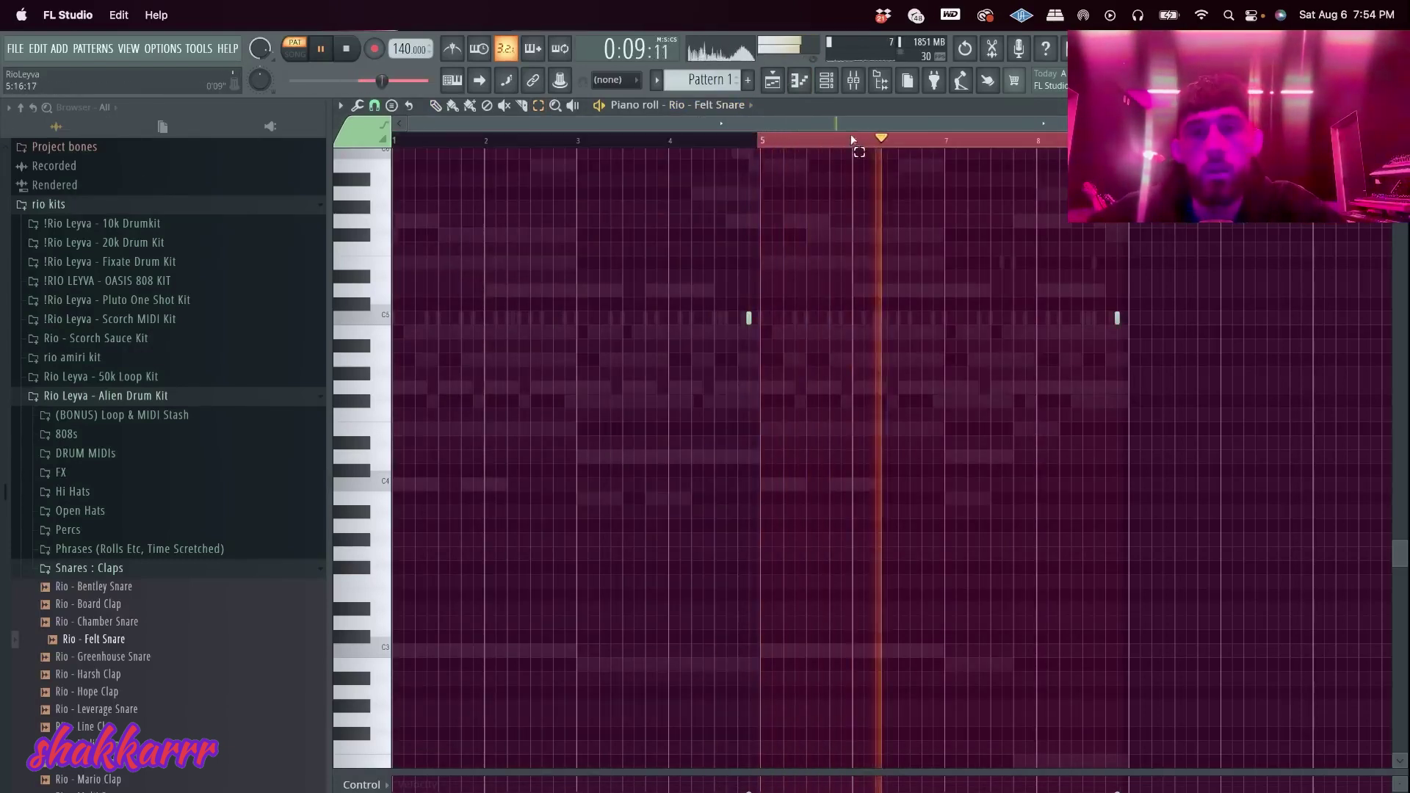
# Play in song mode with the Cats Key and Pluck channels unmuted and the Cats Key volume lowered
pyautogui.click(799, 79)
pyautogui.click(292, 58)
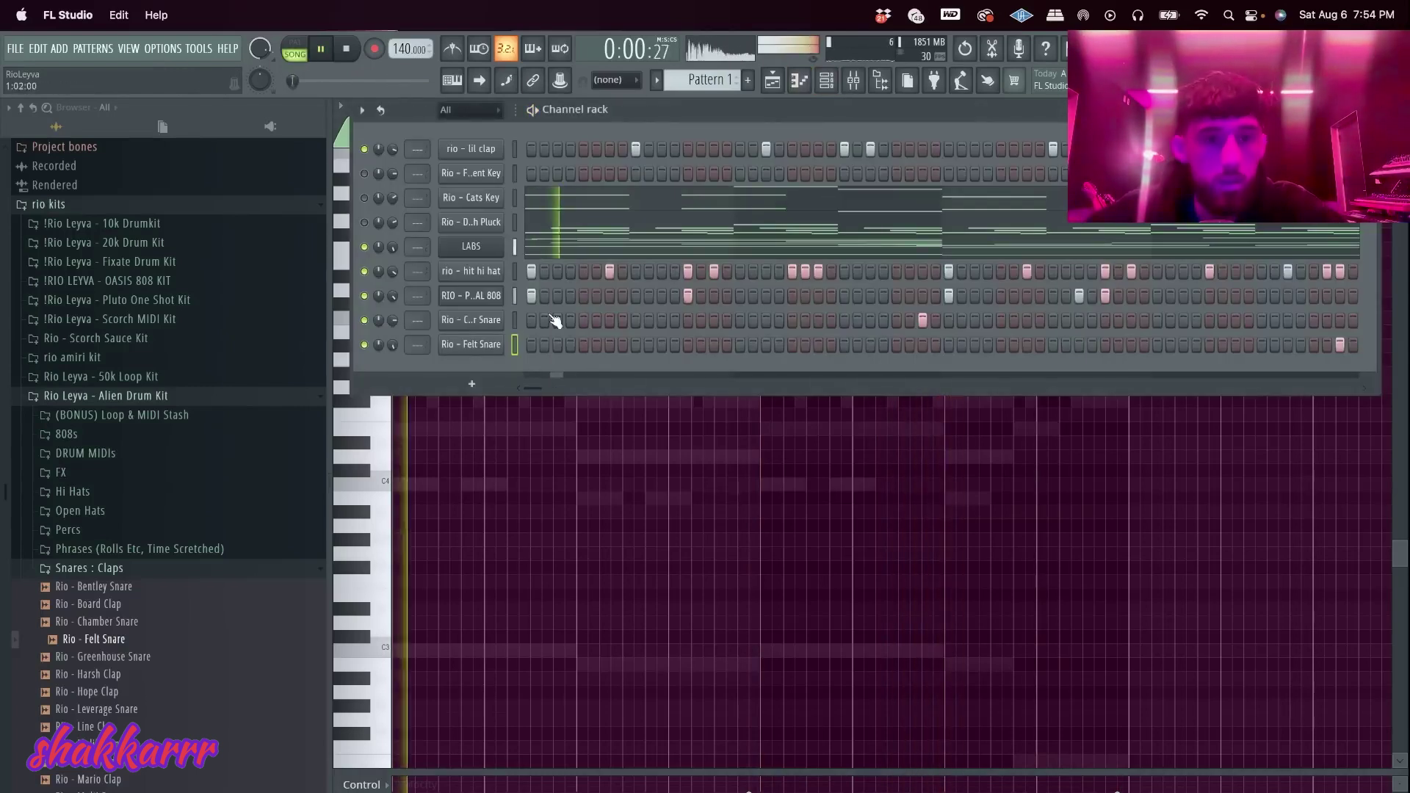
pyautogui.click(364, 198)
pyautogui.moveTo(393, 197); pyautogui.dragTo(393, 237)
pyautogui.click(365, 223)
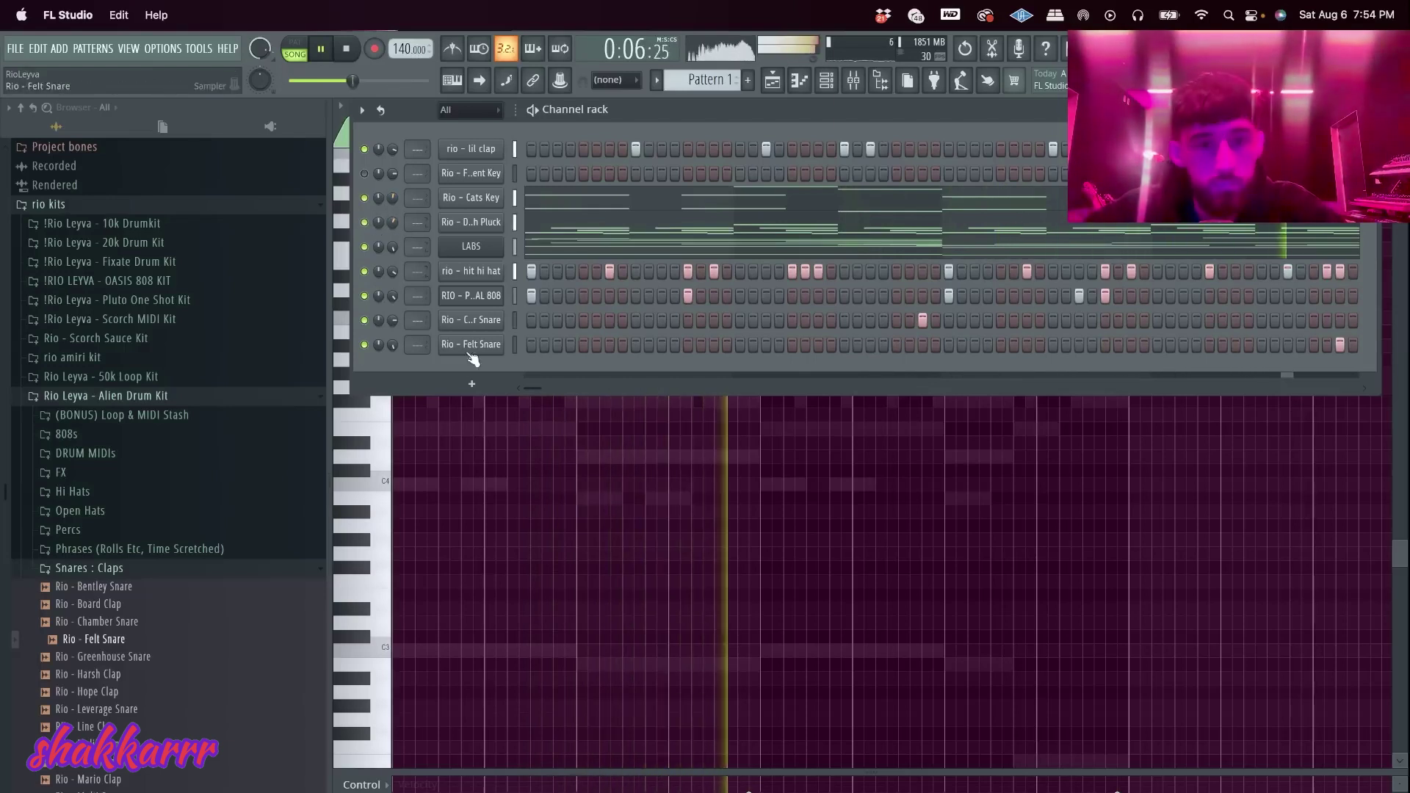
# Add a Serum channel and load the LD - GRINCH preset from the user bank ! XCECUTE - PRESETS
pyautogui.click(471, 383)
pyautogui.click(513, 288)
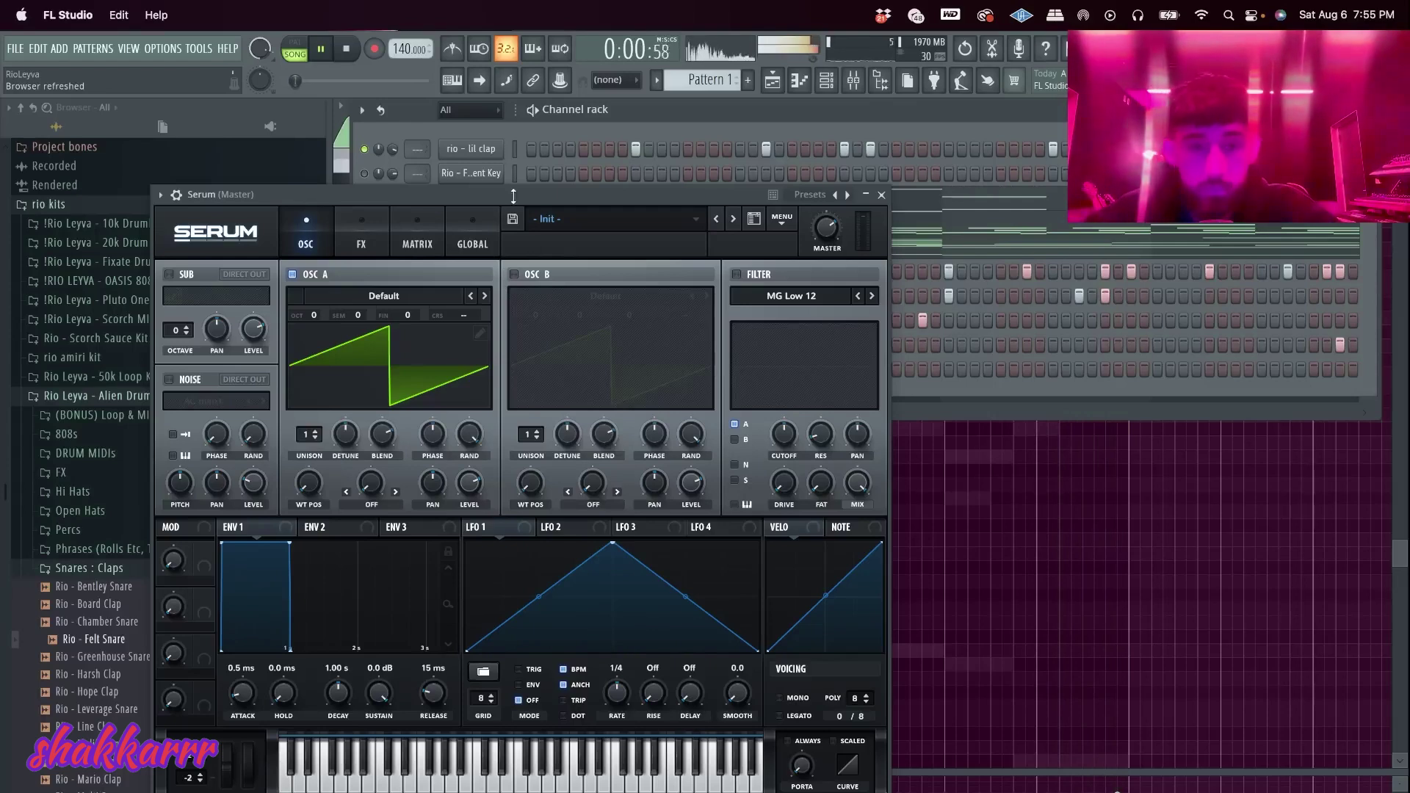
pyautogui.click(591, 211)
pyautogui.moveTo(661, 401)
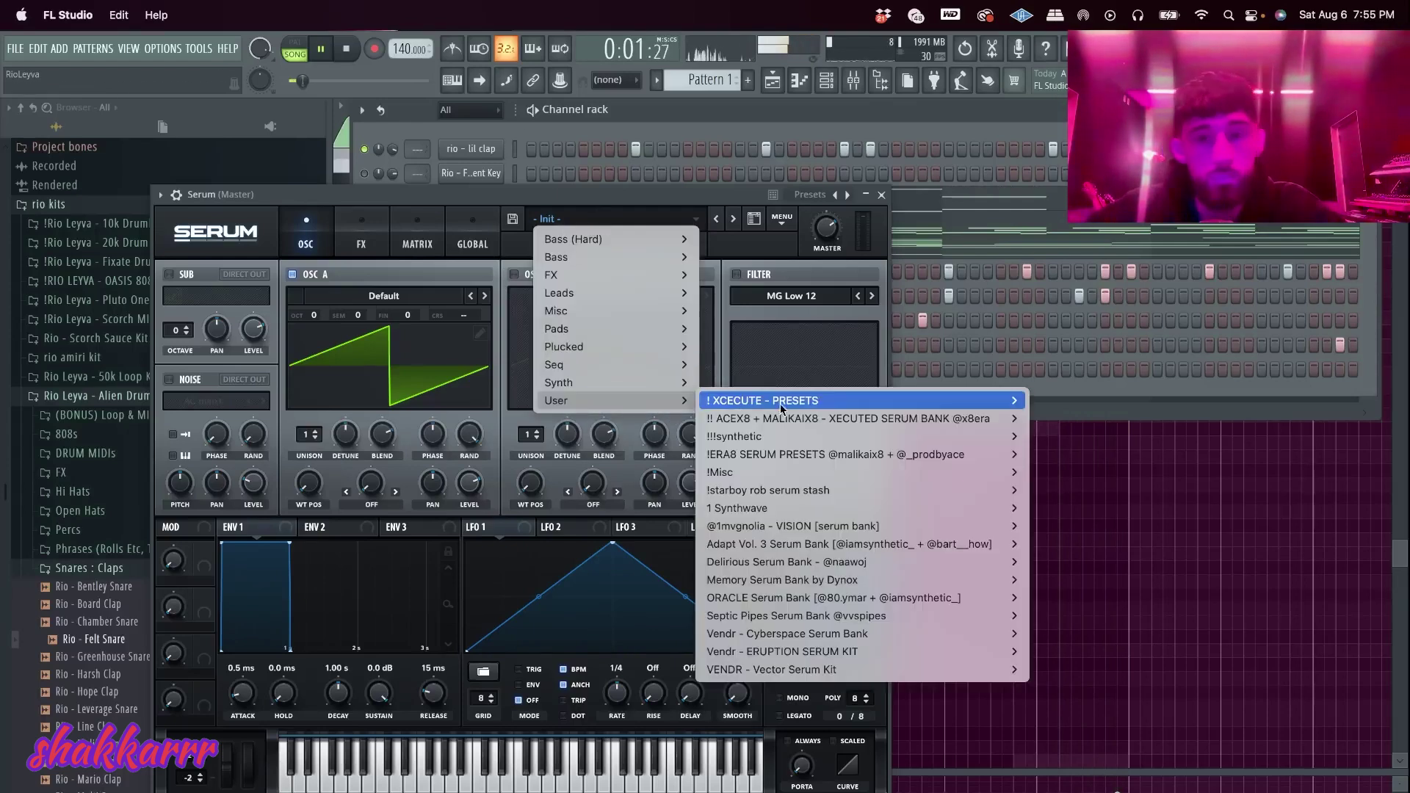
pyautogui.moveTo(870, 404)
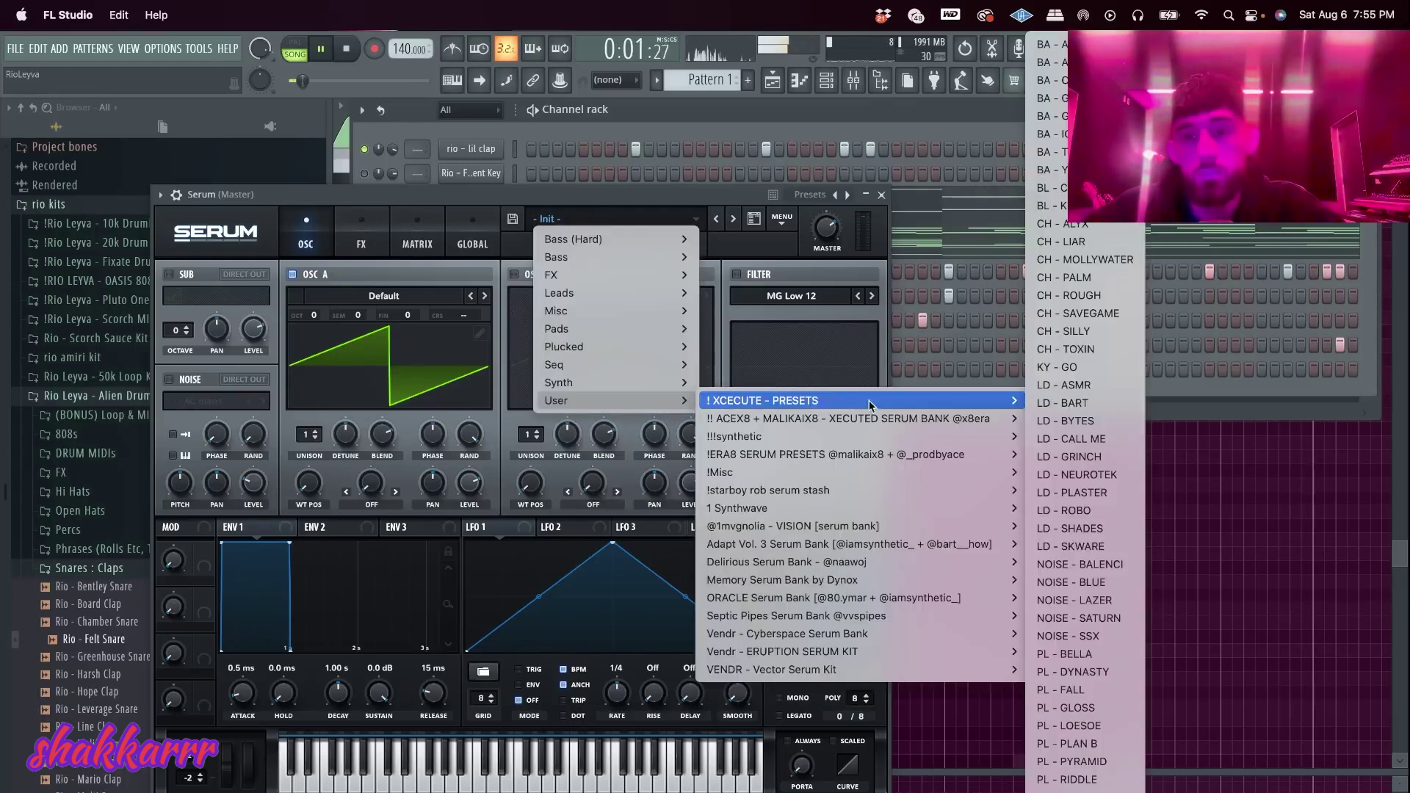
pyautogui.click(1063, 448)
pyautogui.click(743, 478)
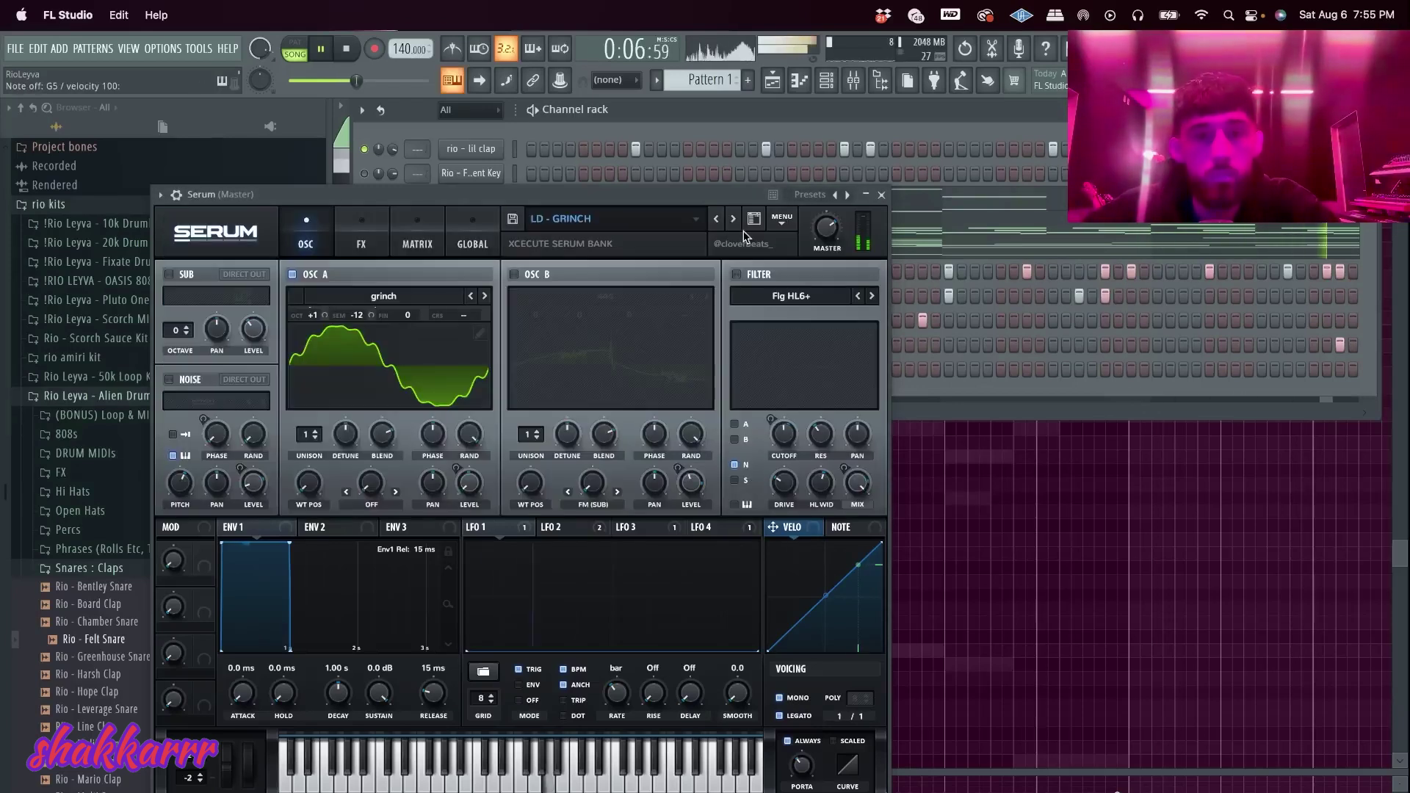
# Close the Serum window and open the Serum channel in the piano roll
pyautogui.click(882, 197)
pyautogui.rightClick(505, 360)
pyautogui.click(544, 366)
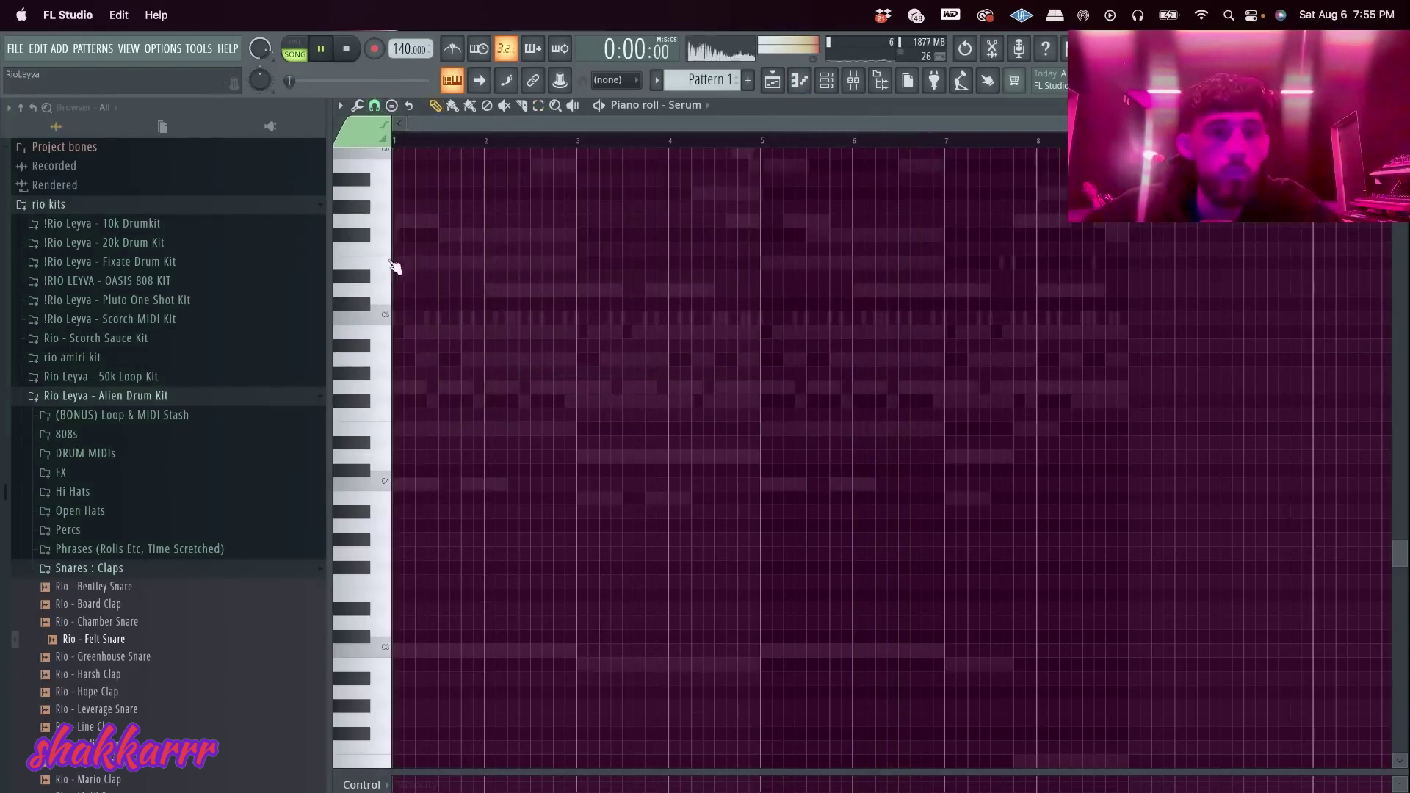
pyautogui.scroll(3, 472, 245)
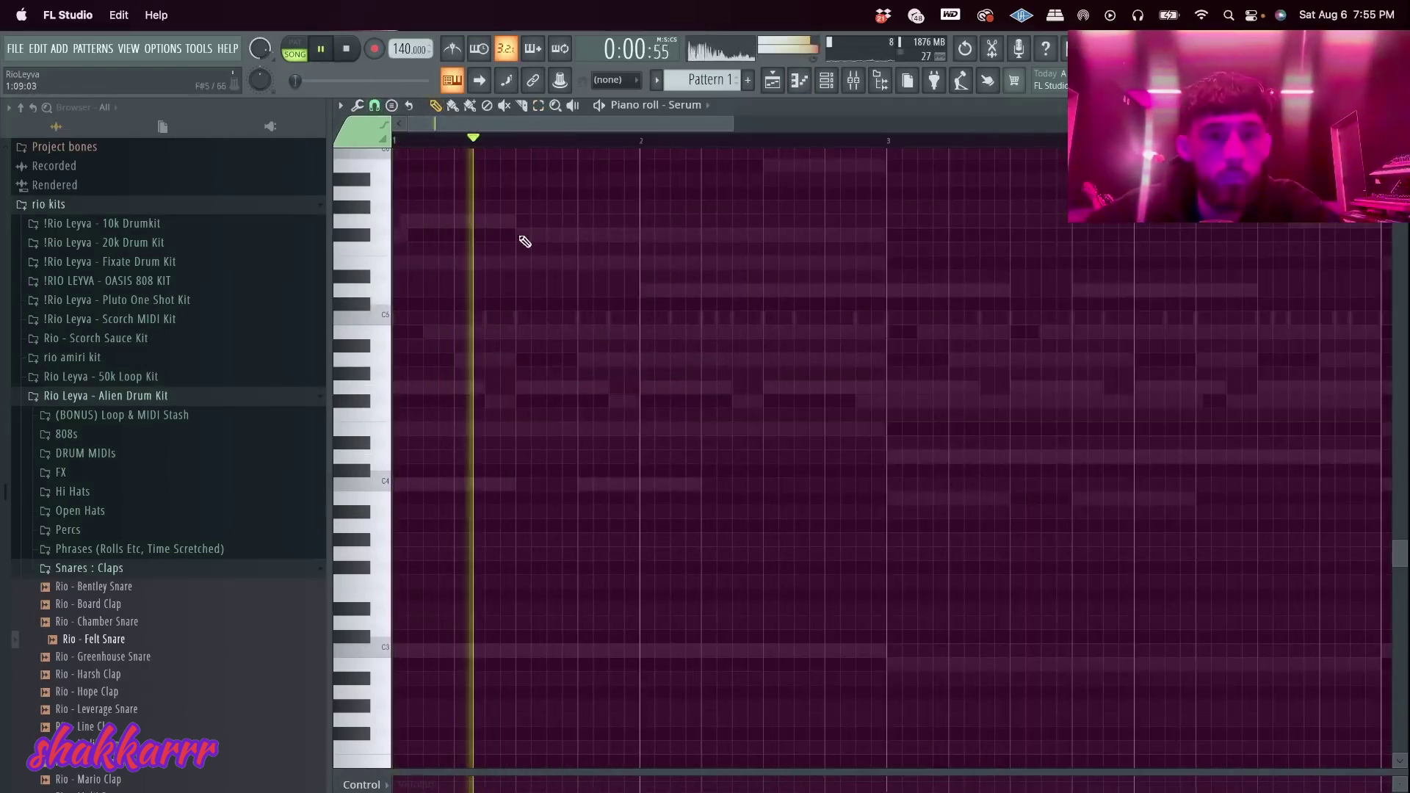
# Place a short G5 note near the end of bar 1, then B4 and G4 half-bar notes in bar 2
pyautogui.click(577, 221)
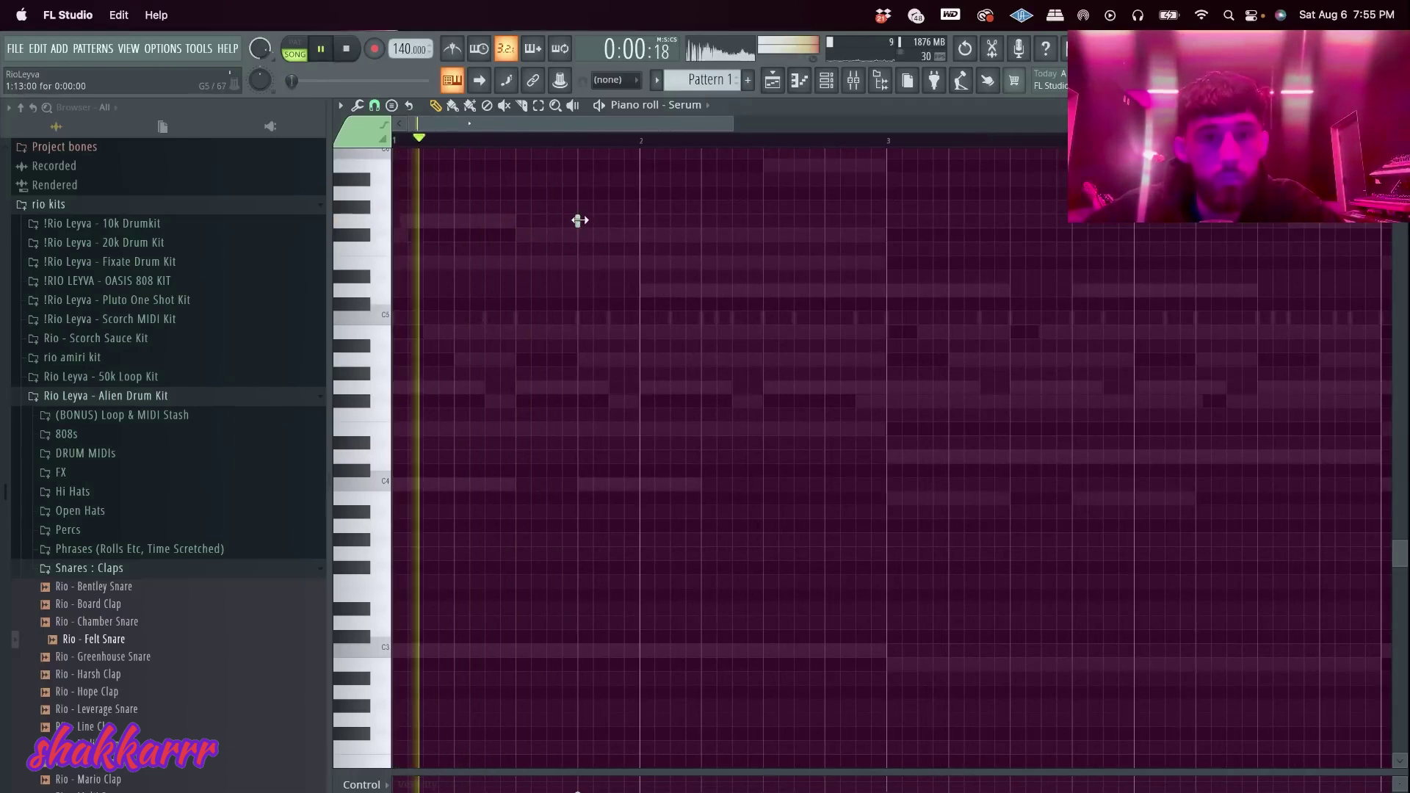
pyautogui.press('space')
pyautogui.press('space')
pyautogui.click(639, 332)
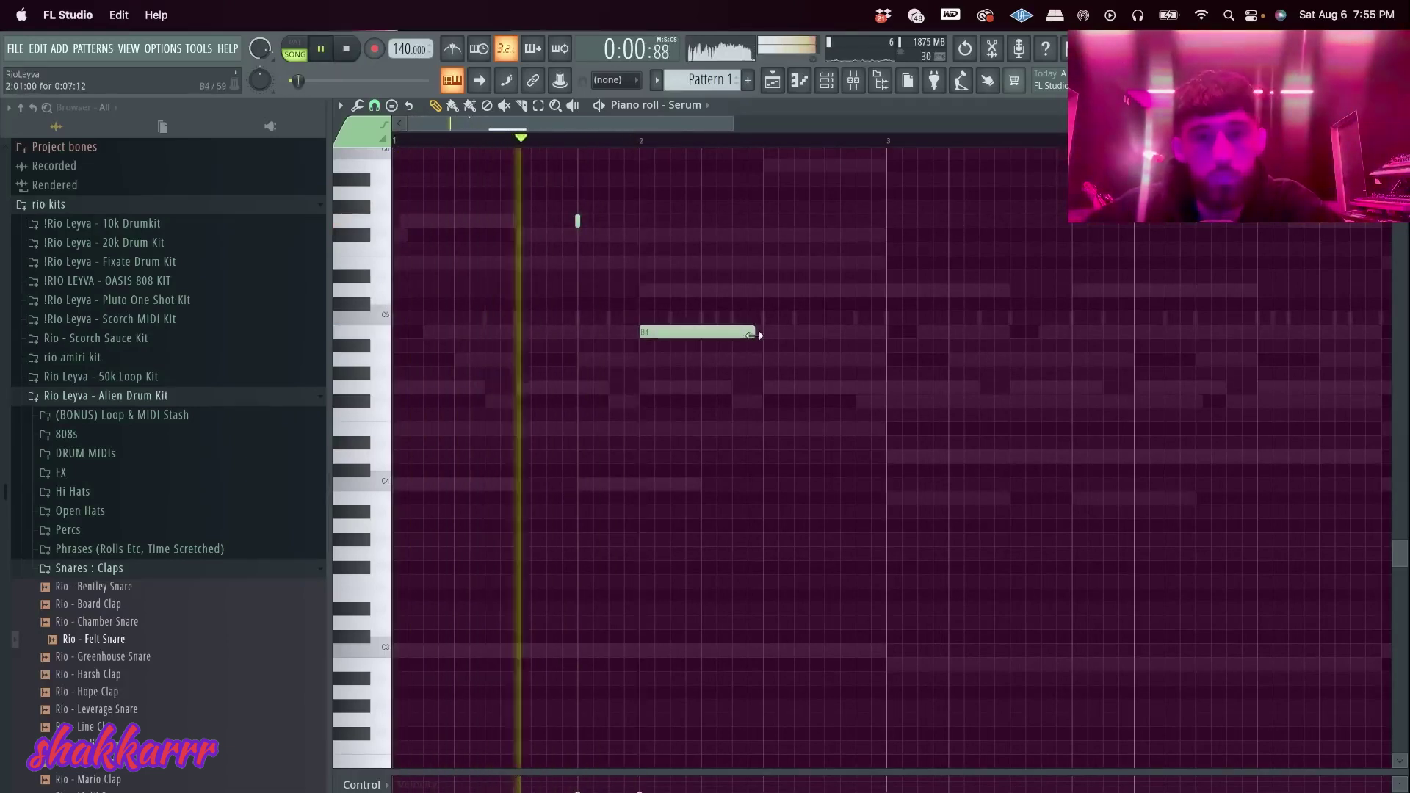
pyautogui.click(779, 387)
pyautogui.press('space')
pyautogui.press('space')
# Add a half-bar D4 at the start of bar 4, followed by quarter-bar C4 and B3 notes
pyautogui.scroll(-3, 815, 382)
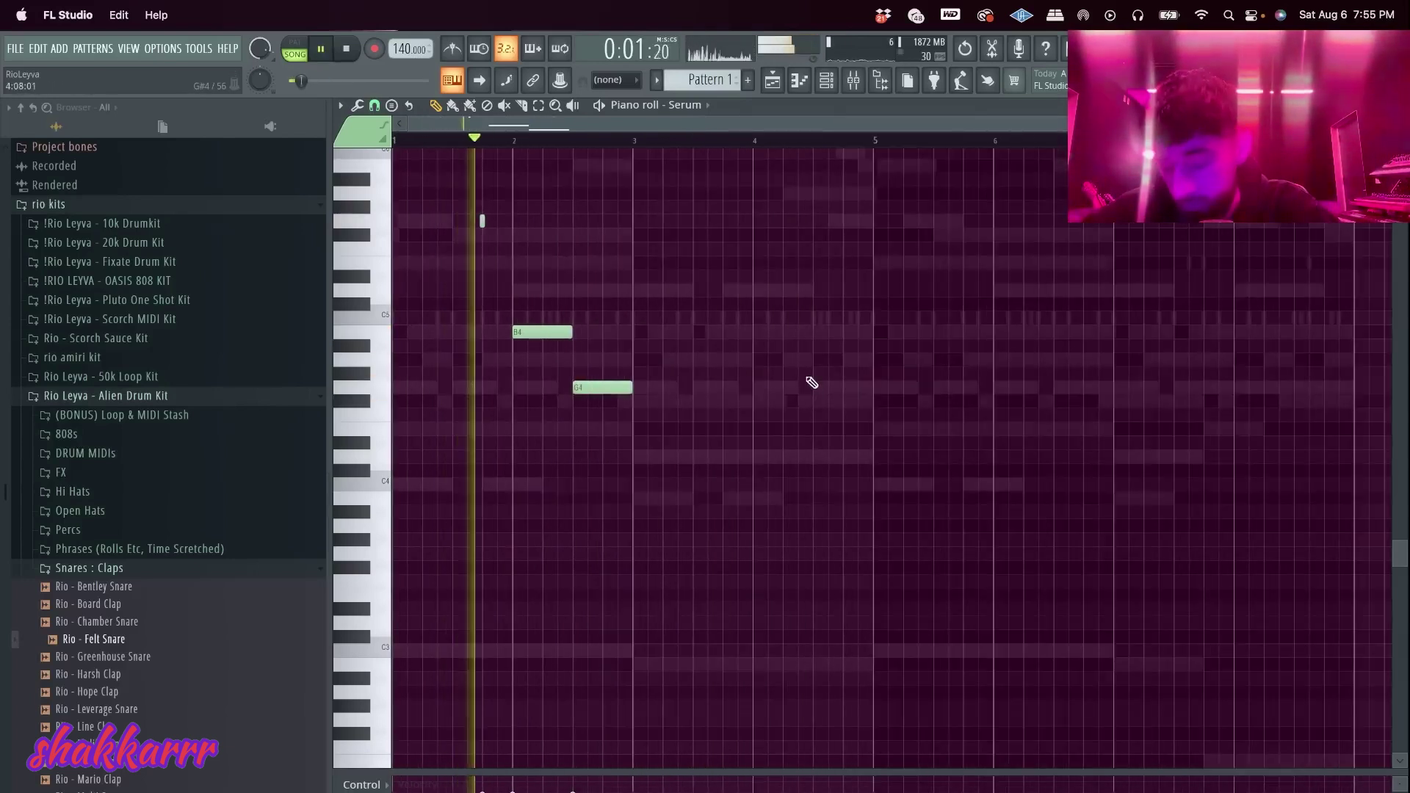
pyautogui.scroll(3, 734, 371)
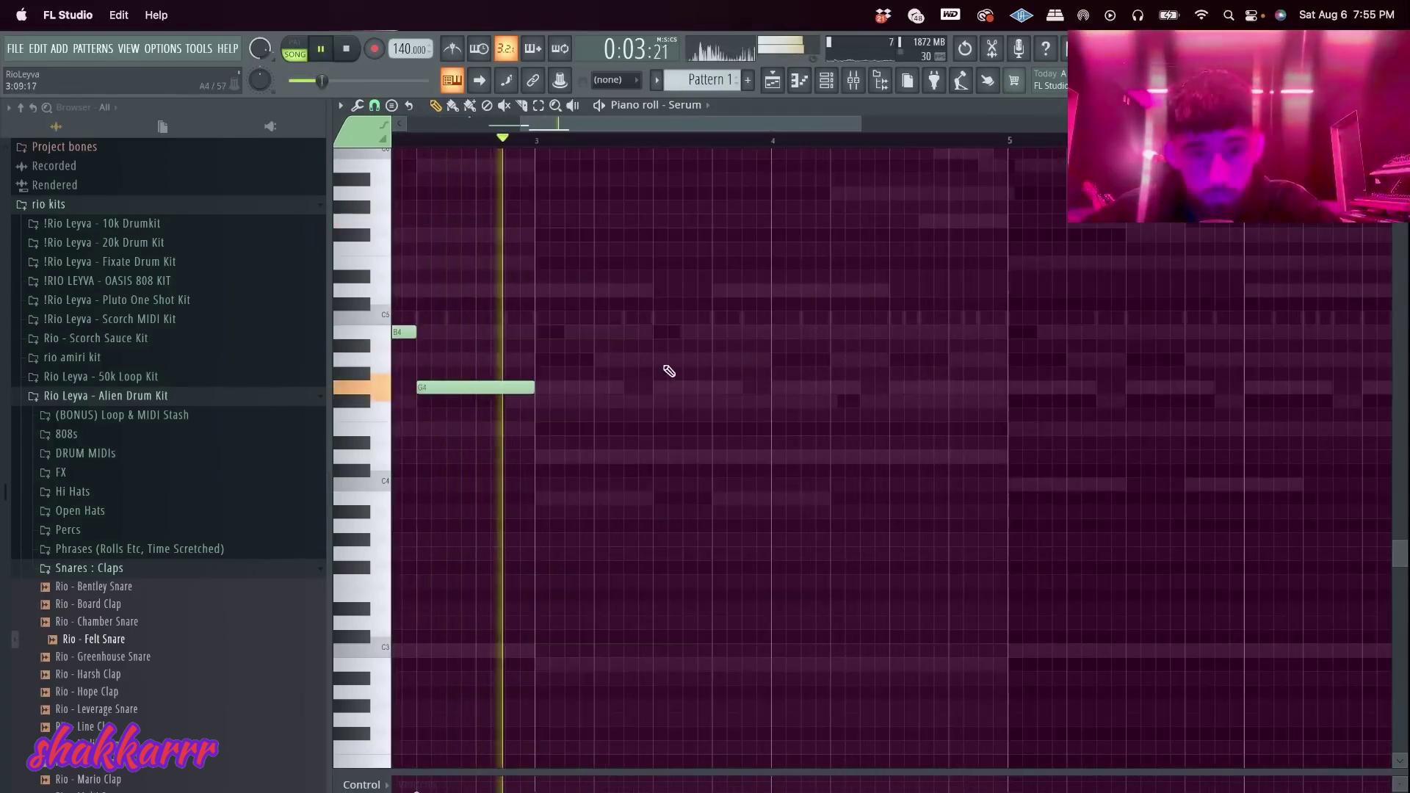
pyautogui.click(782, 456)
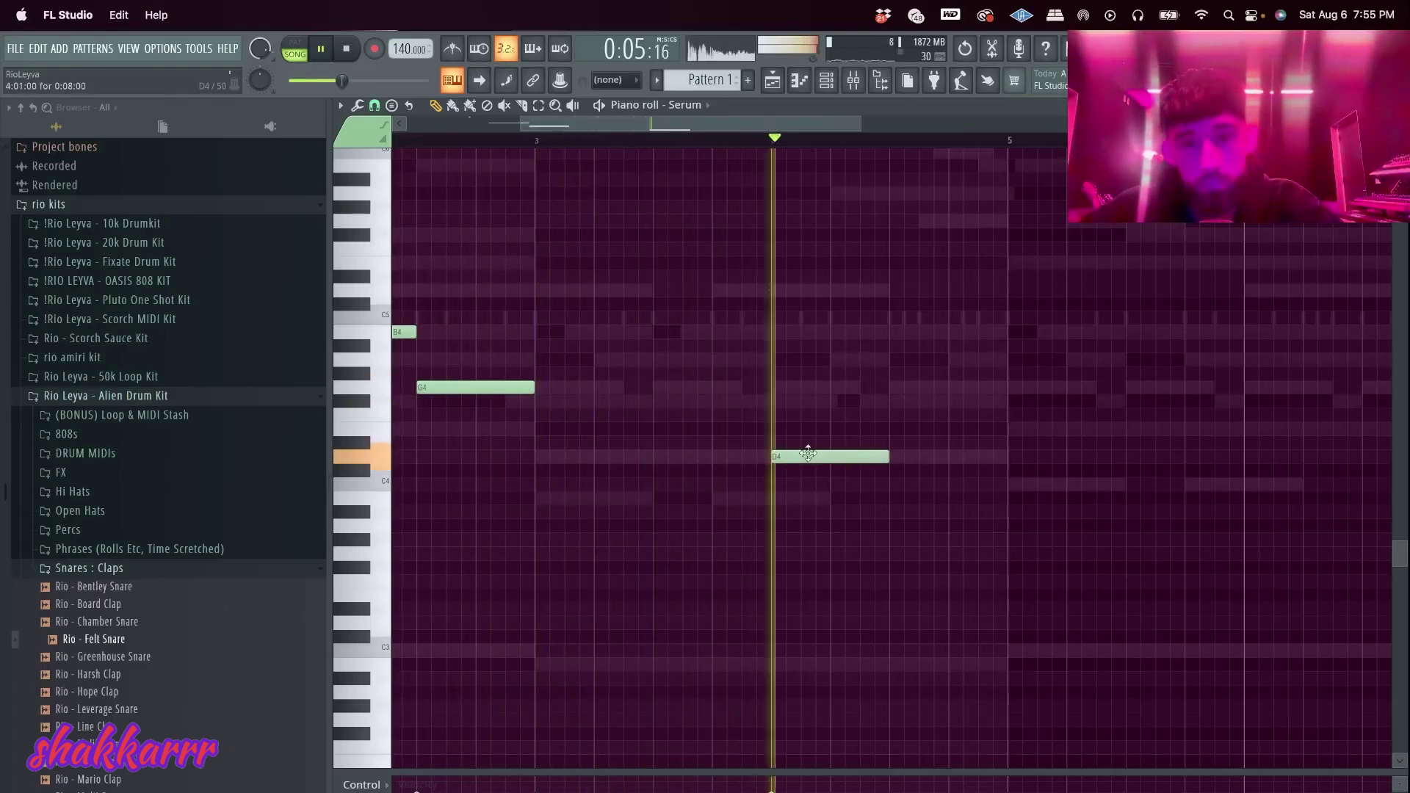
pyautogui.click(891, 332)
pyautogui.rightClick(892, 332)
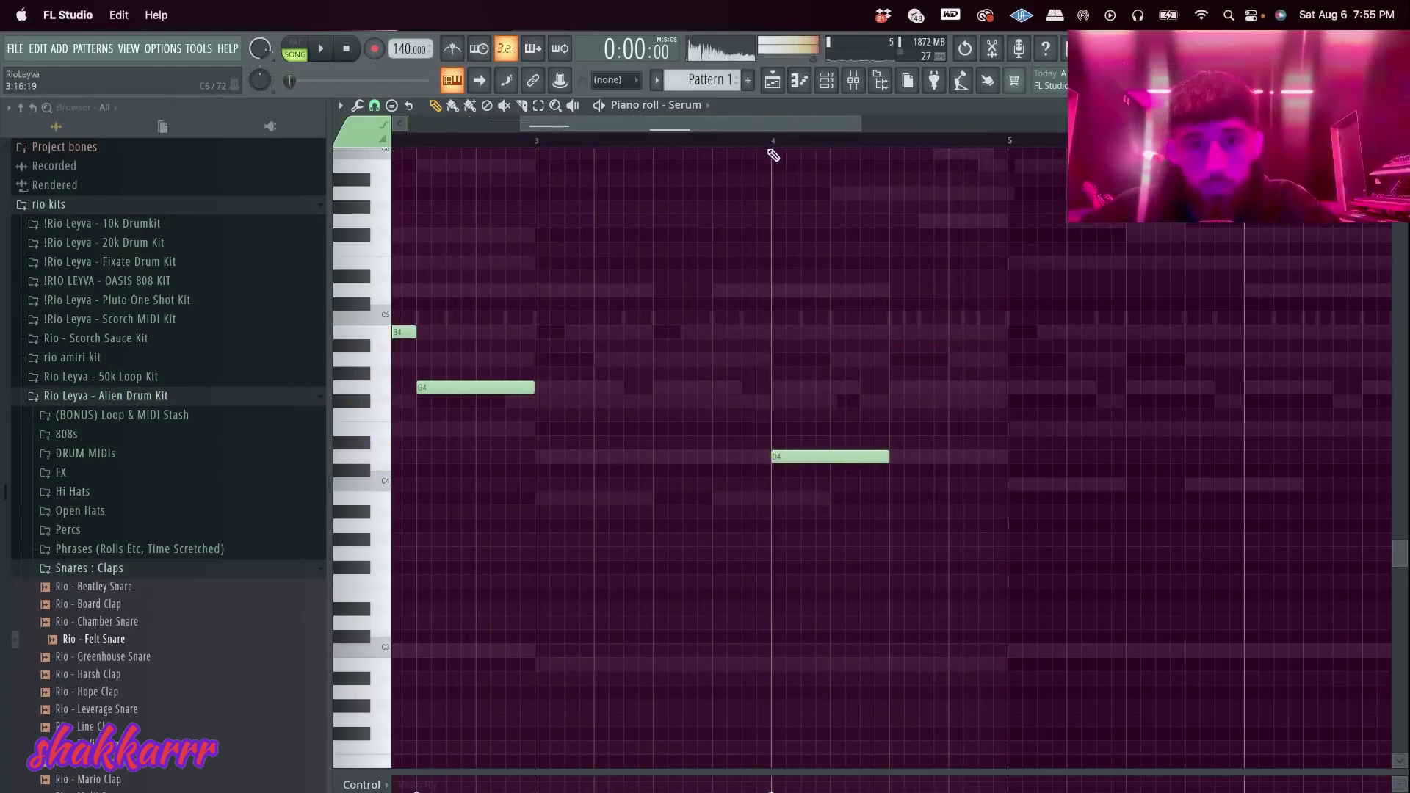
pyautogui.click(892, 483)
pyautogui.moveTo(1007, 483); pyautogui.dragTo(949, 485)
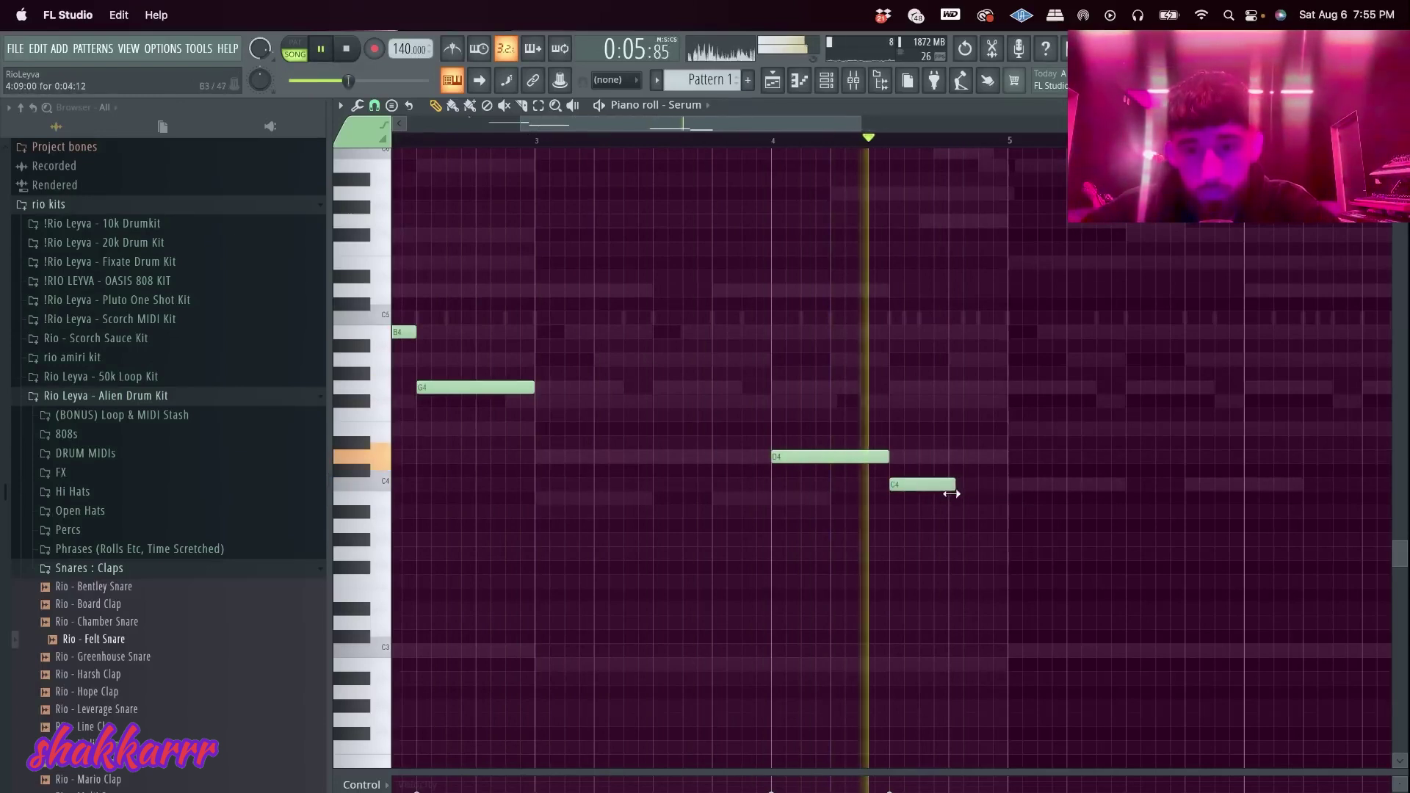
pyautogui.click(951, 495)
# Duplicate the Serum melody from bars 1 to 4 into bars 5 to 8 and clear the selection
pyautogui.scroll(-3, 962, 500)
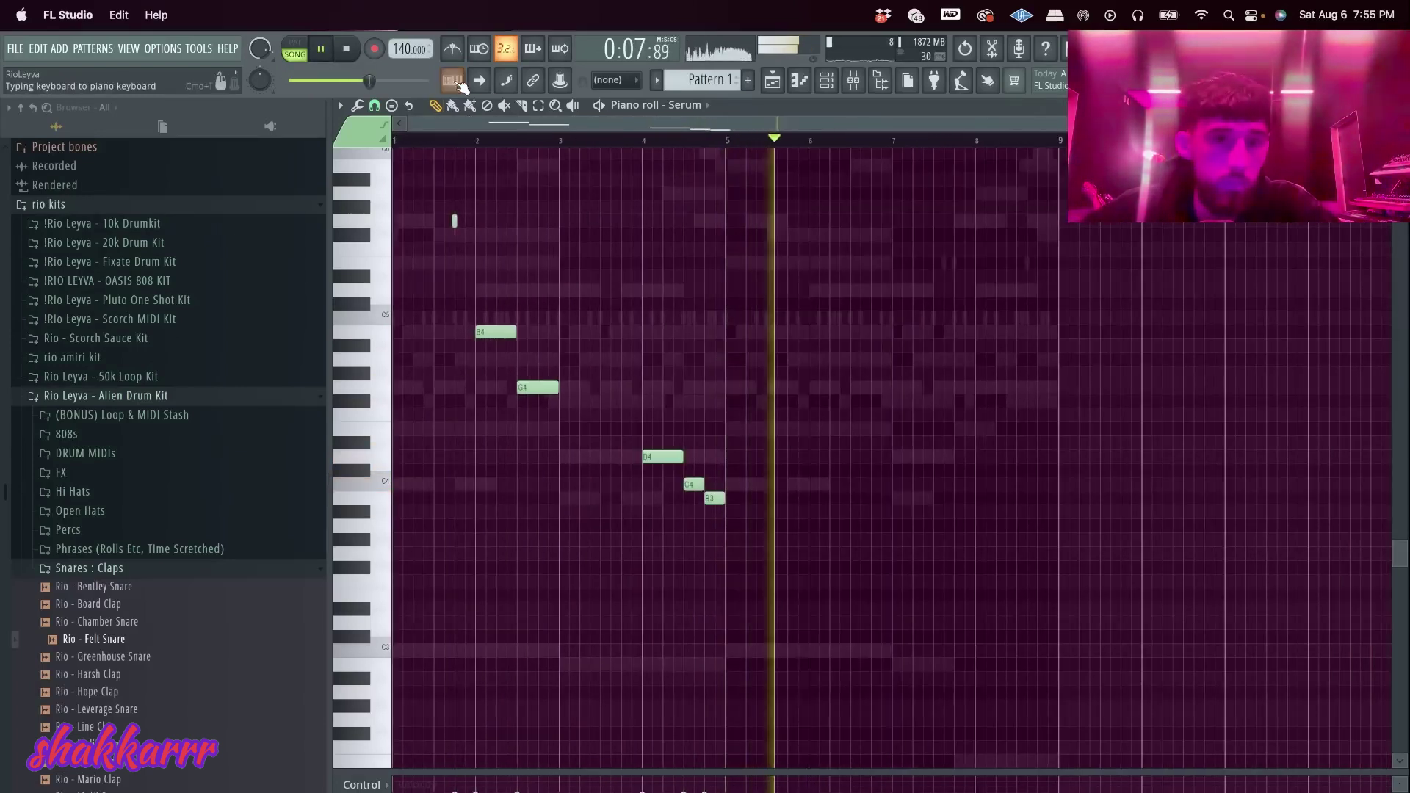
pyautogui.hotkey('ctrl', 'a')
pyautogui.hotkey('ctrl', 'b')
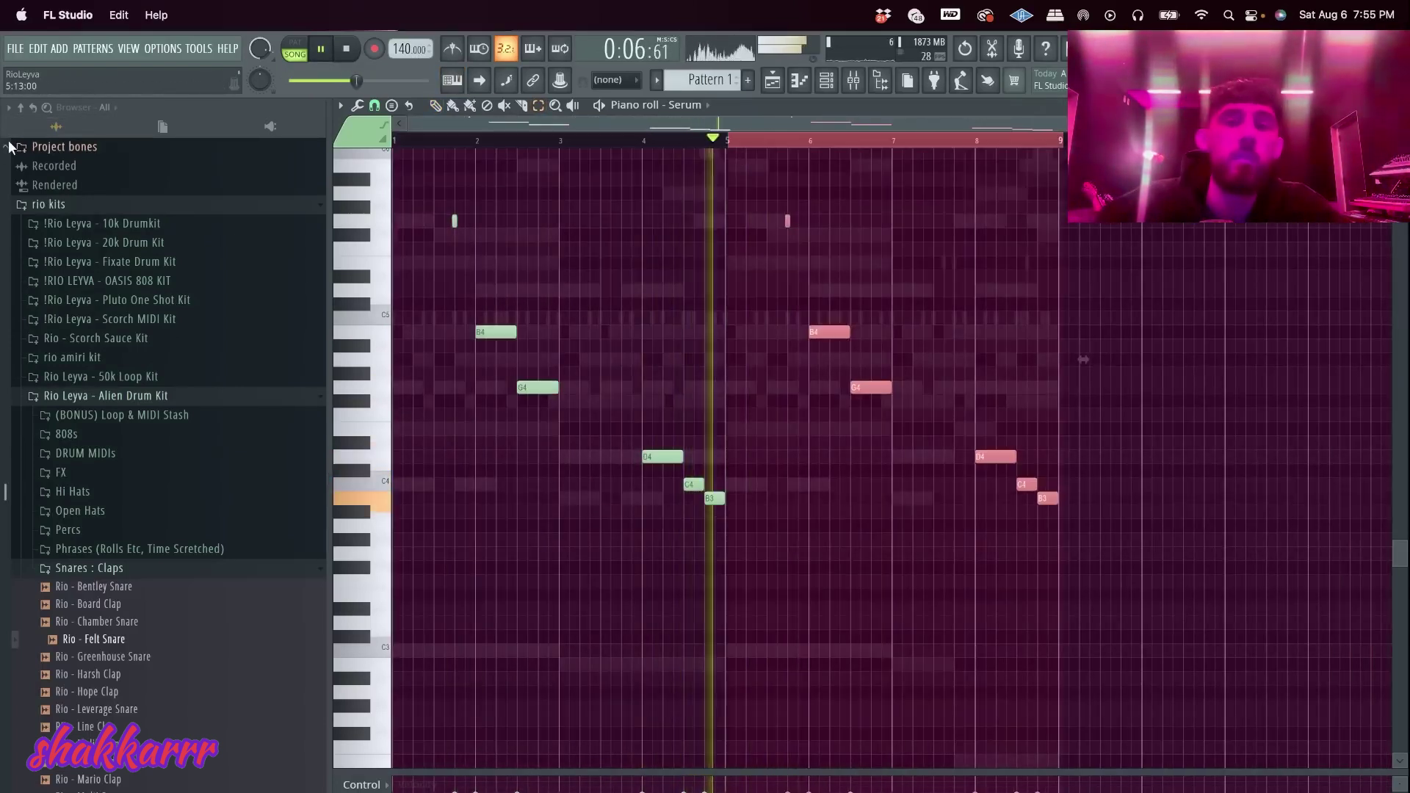
pyautogui.keyDown('ctrl'); pyautogui.click(747, 141); pyautogui.keyUp('ctrl')
# Replace the duplicated D4, C4 and B3 notes in bar 8 with D5, C5 and B4, ending at bar 9
pyautogui.scroll(2, 1051, 446)
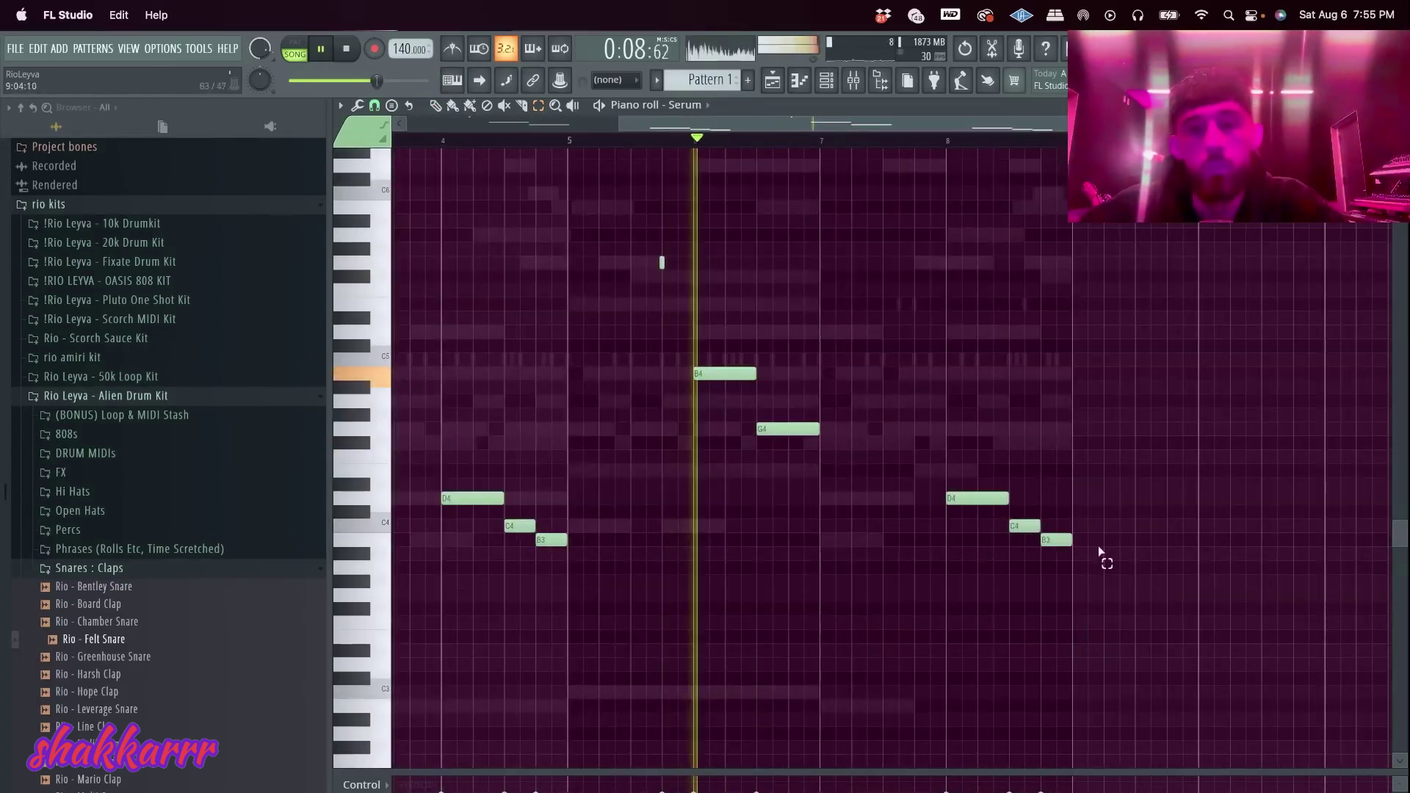
pyautogui.moveTo(1106, 574); pyautogui.dragTo(910, 451)
pyautogui.press('Delete')
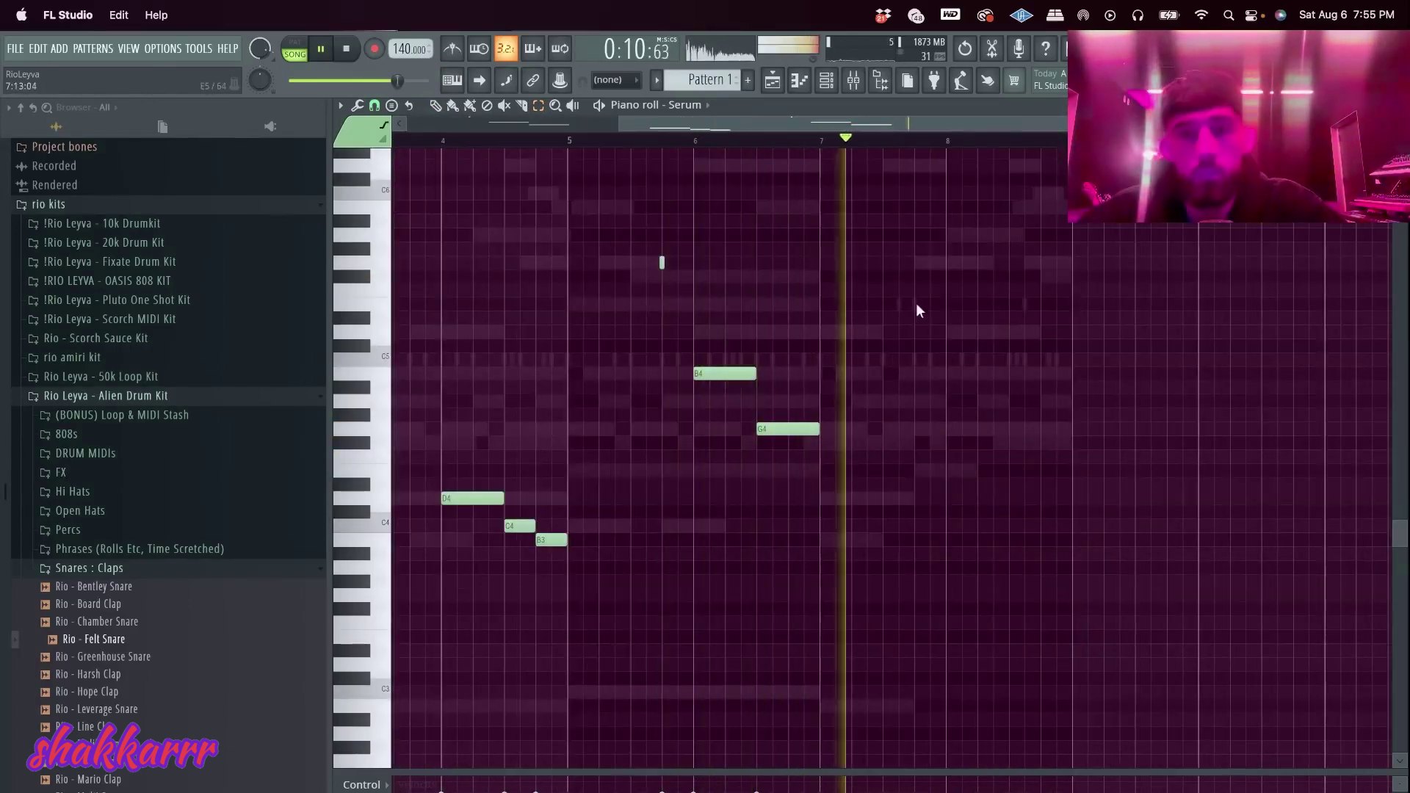
pyautogui.press('p')
pyautogui.click(952, 332)
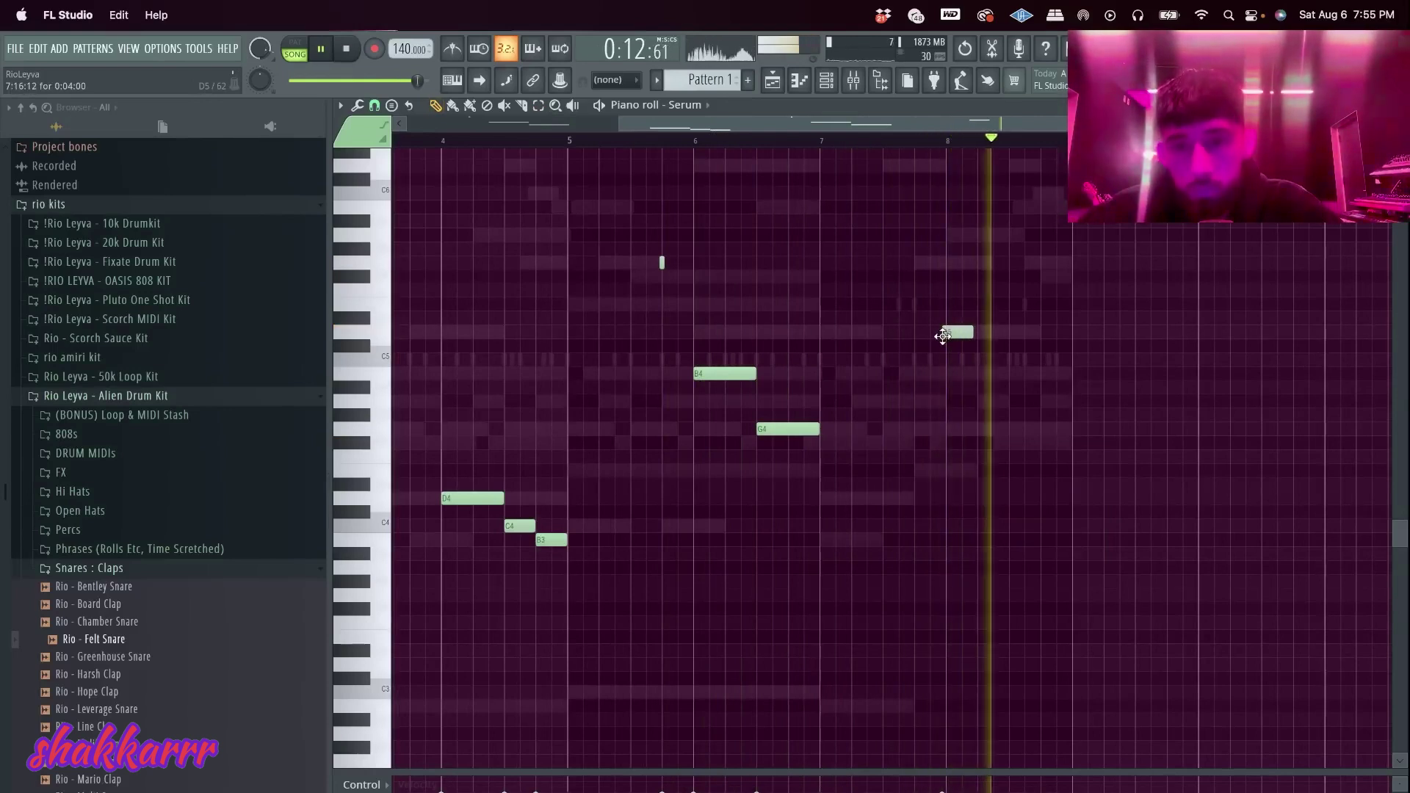
pyautogui.moveTo(971, 336); pyautogui.dragTo(1002, 333)
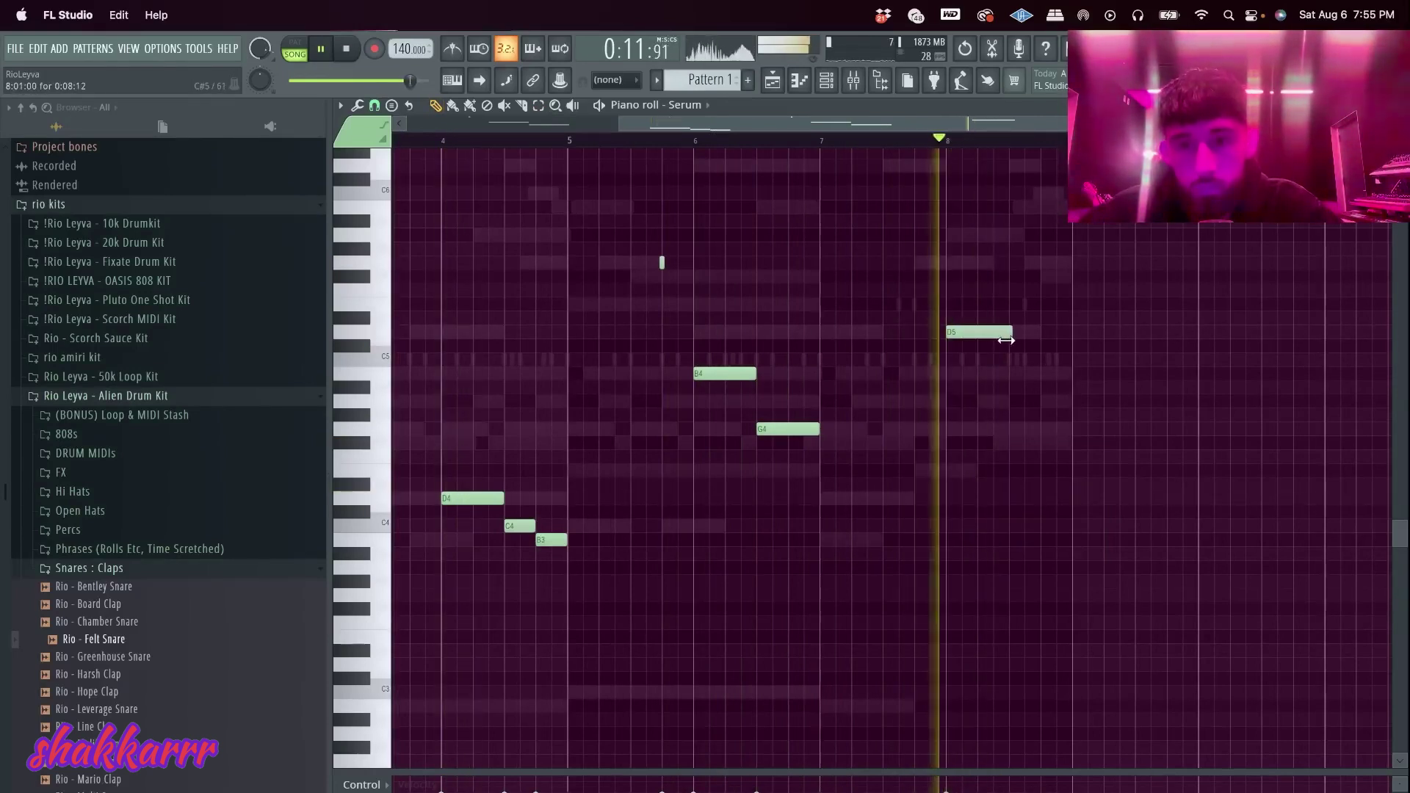
pyautogui.click(1015, 360)
pyautogui.click(1044, 372)
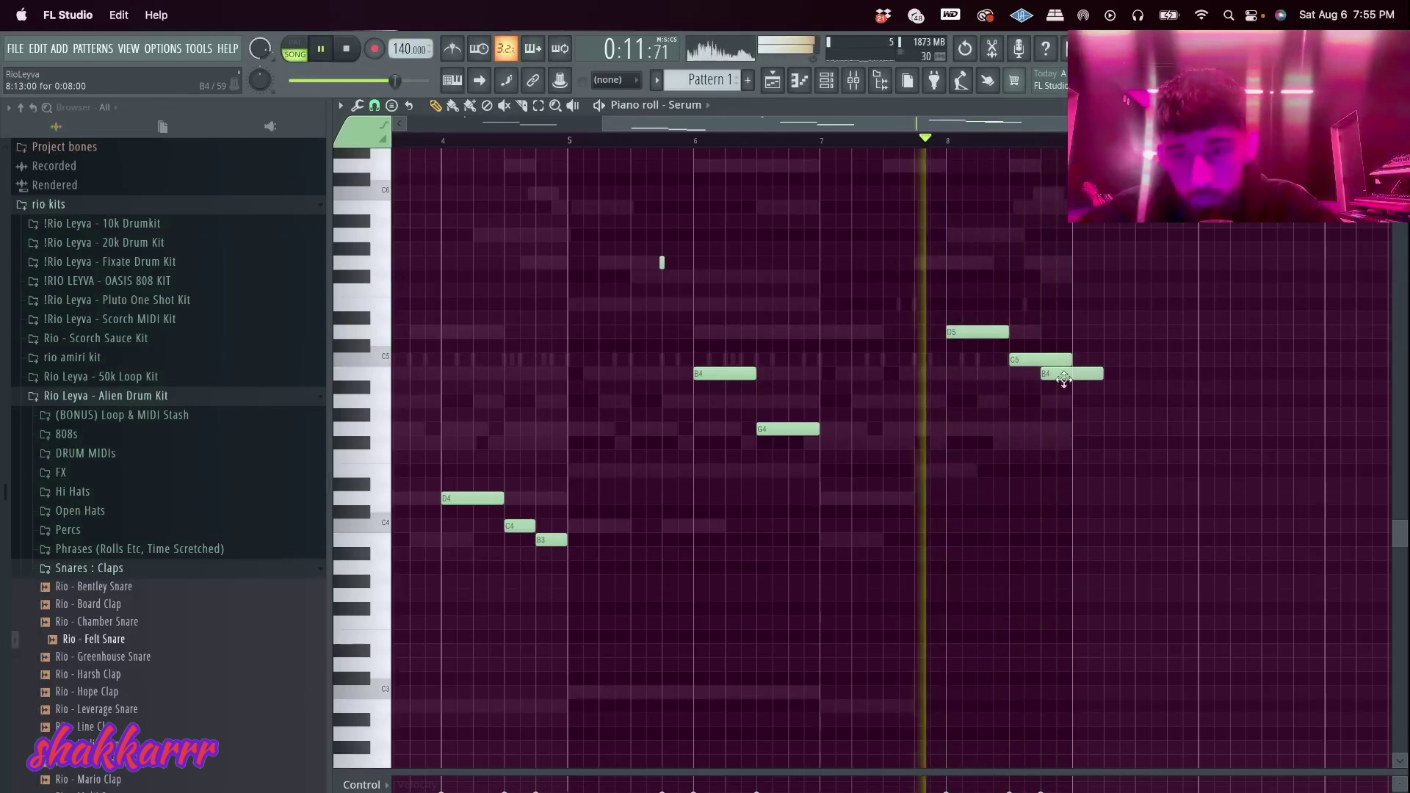
pyautogui.moveTo(1101, 373); pyautogui.dragTo(1072, 373)
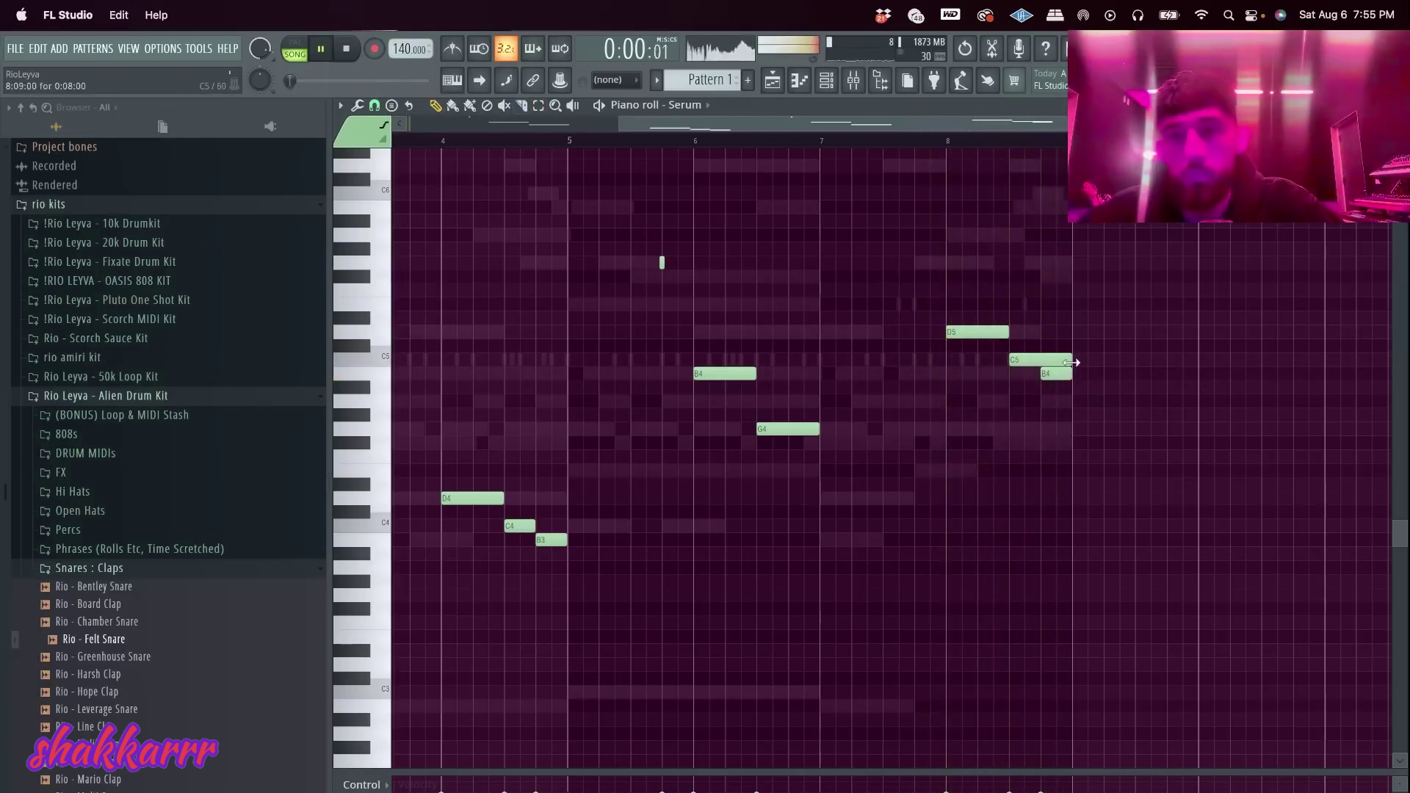
# Clone the Serum channel in the channel rack
pyautogui.click(826, 87)
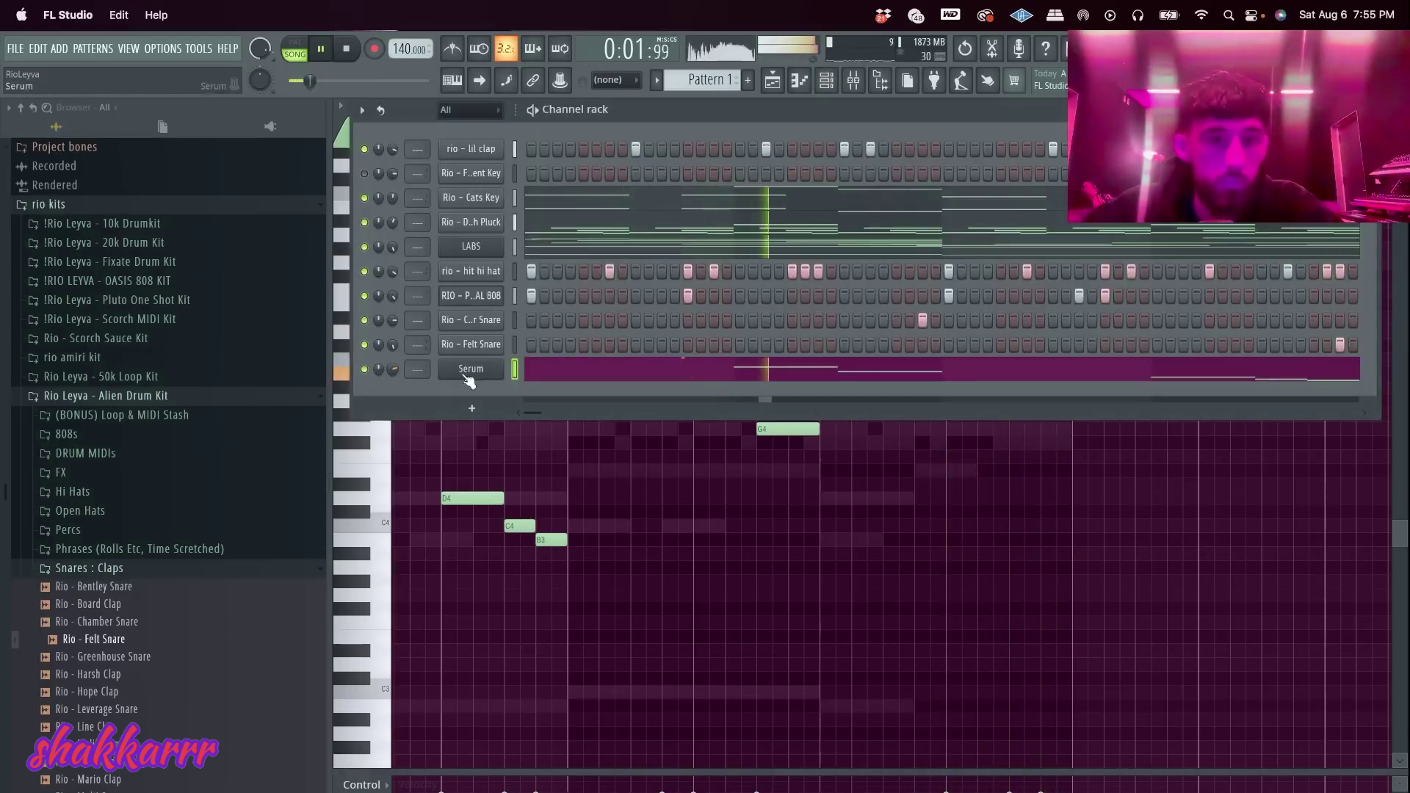
pyautogui.rightClick(501, 361)
pyautogui.click(553, 512)
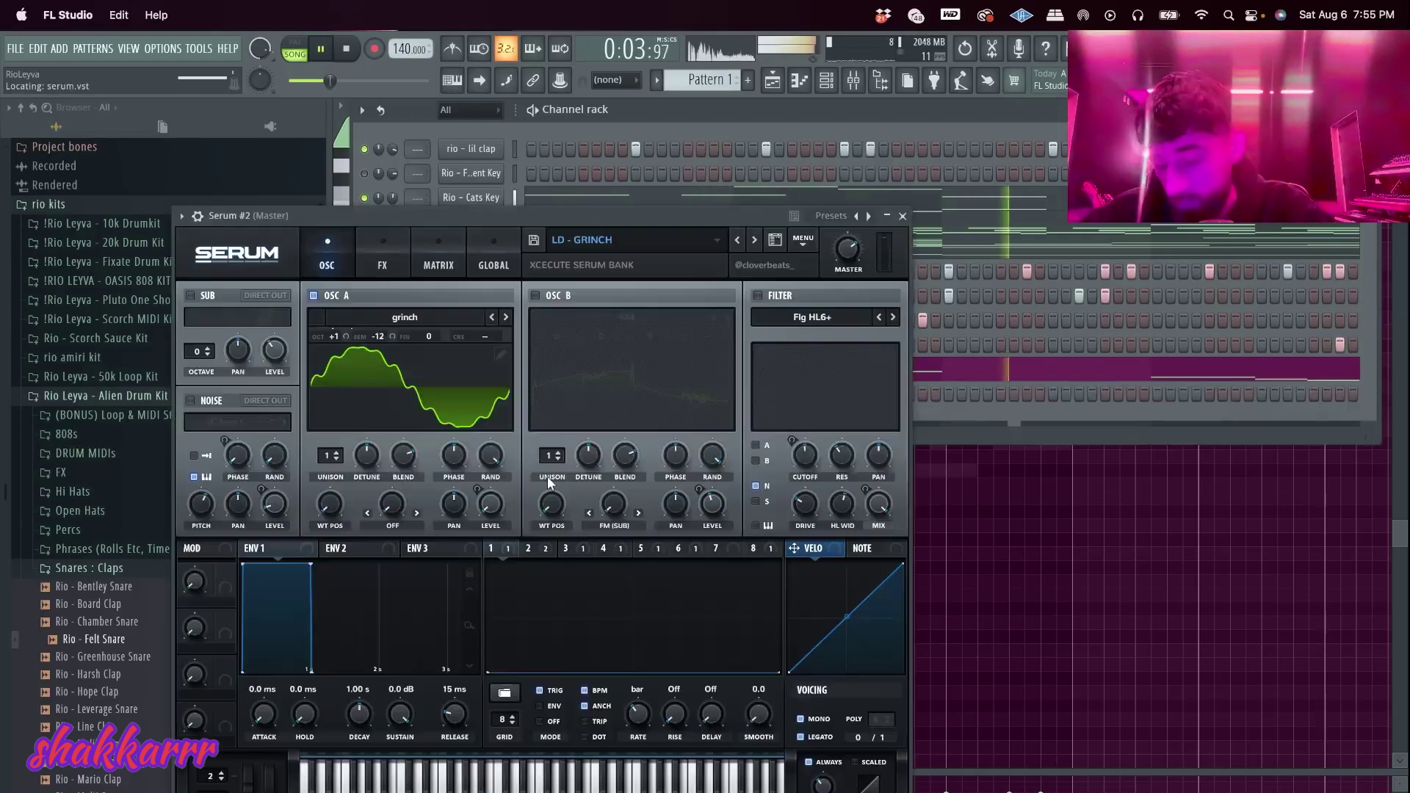
# Load the PL - TECHNO preset from the user bank ! XCECUTE - PRESETS into Serum #2
pyautogui.click(668, 243)
pyautogui.click(760, 241)
pyautogui.click(674, 242)
pyautogui.moveTo(692, 423)
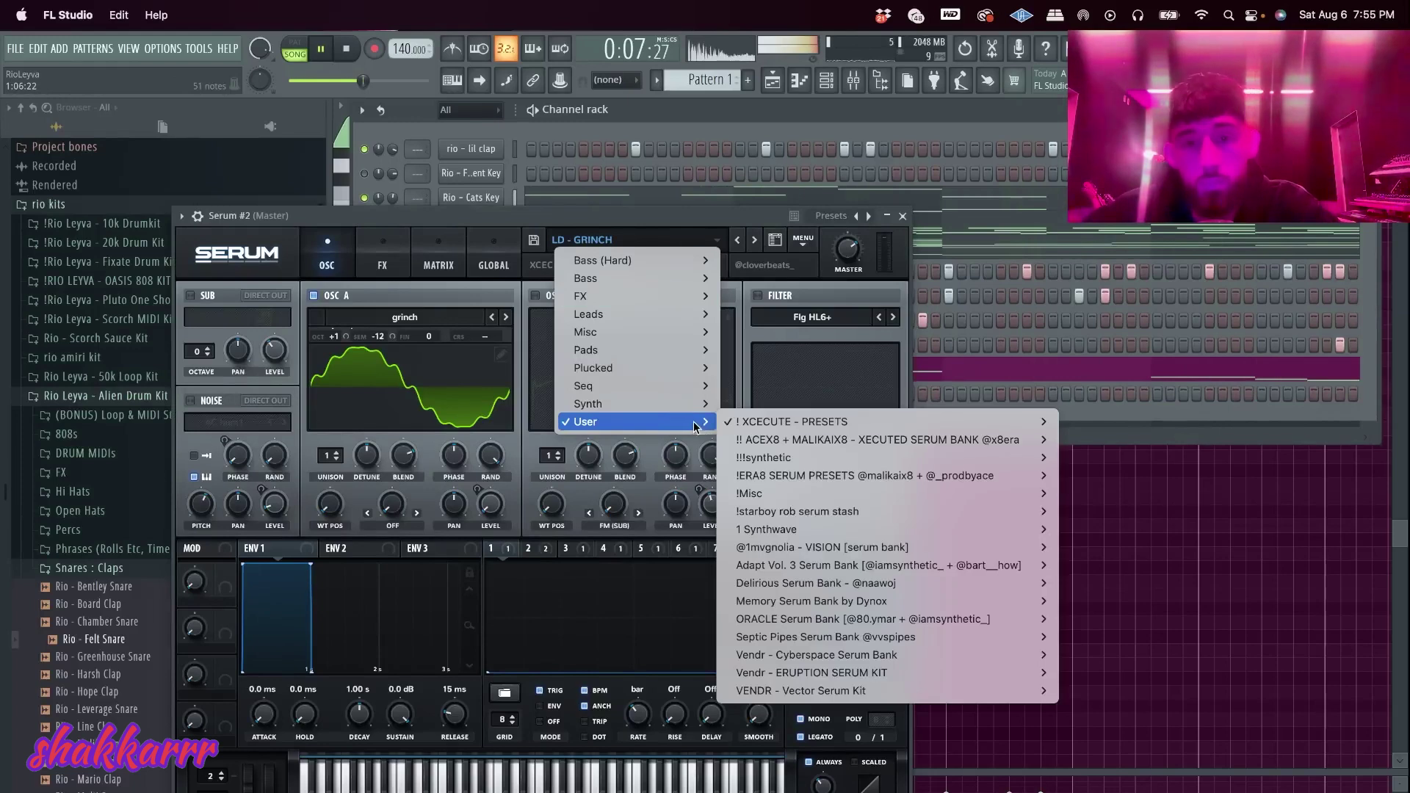
pyautogui.moveTo(874, 425)
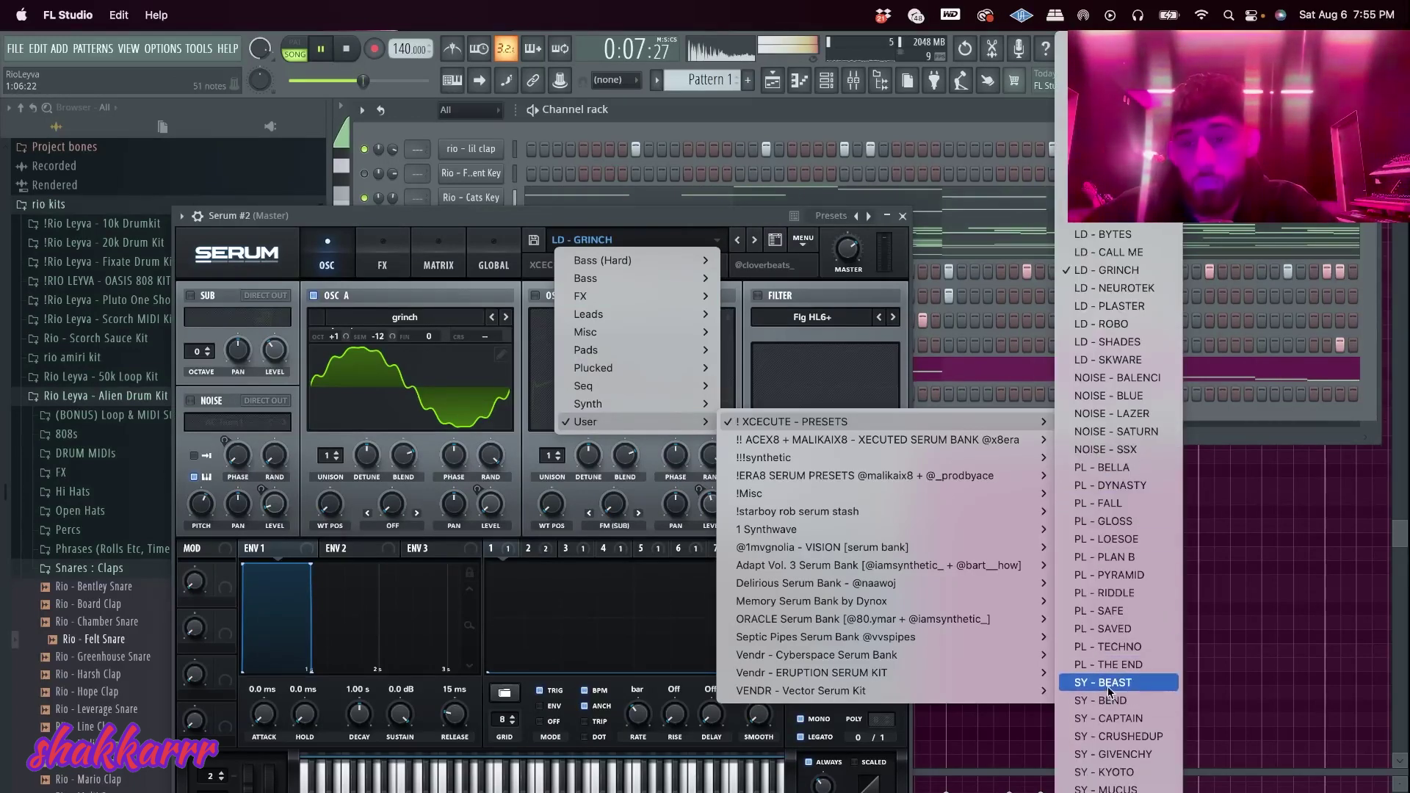
pyautogui.click(1108, 647)
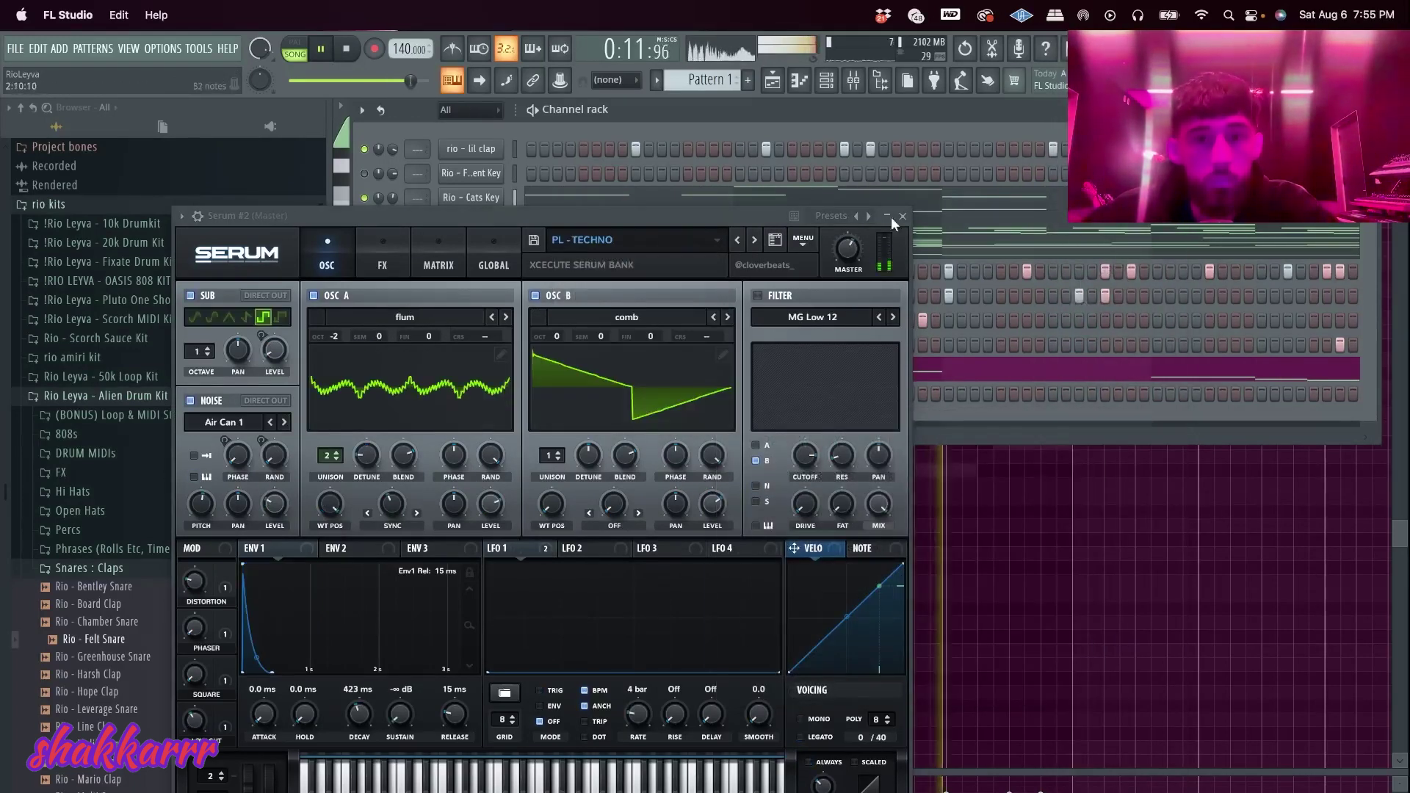
# Close the Serum #2 window, open its channel in the piano roll and stop playback
pyautogui.click(496, 394)
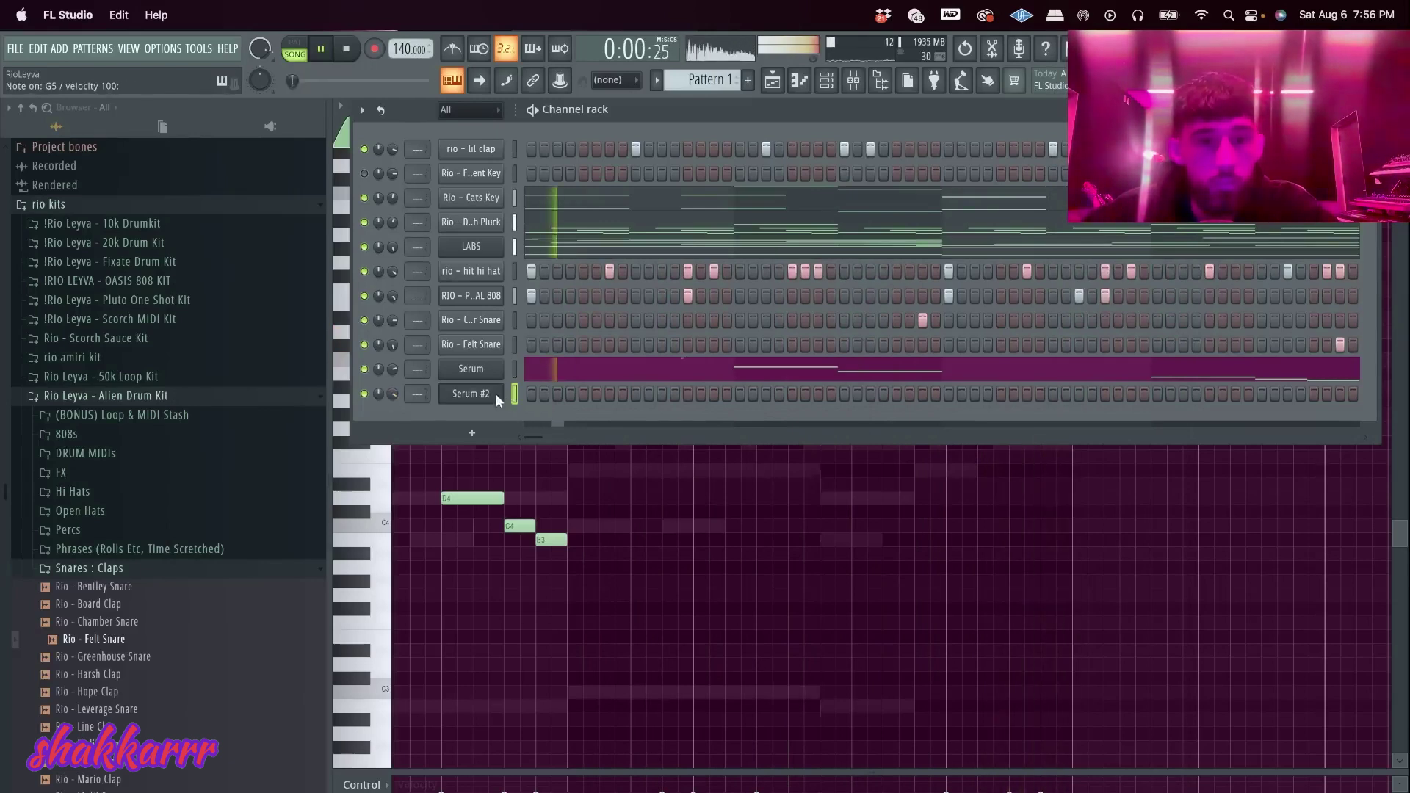
pyautogui.rightClick(495, 394)
pyautogui.click(522, 394)
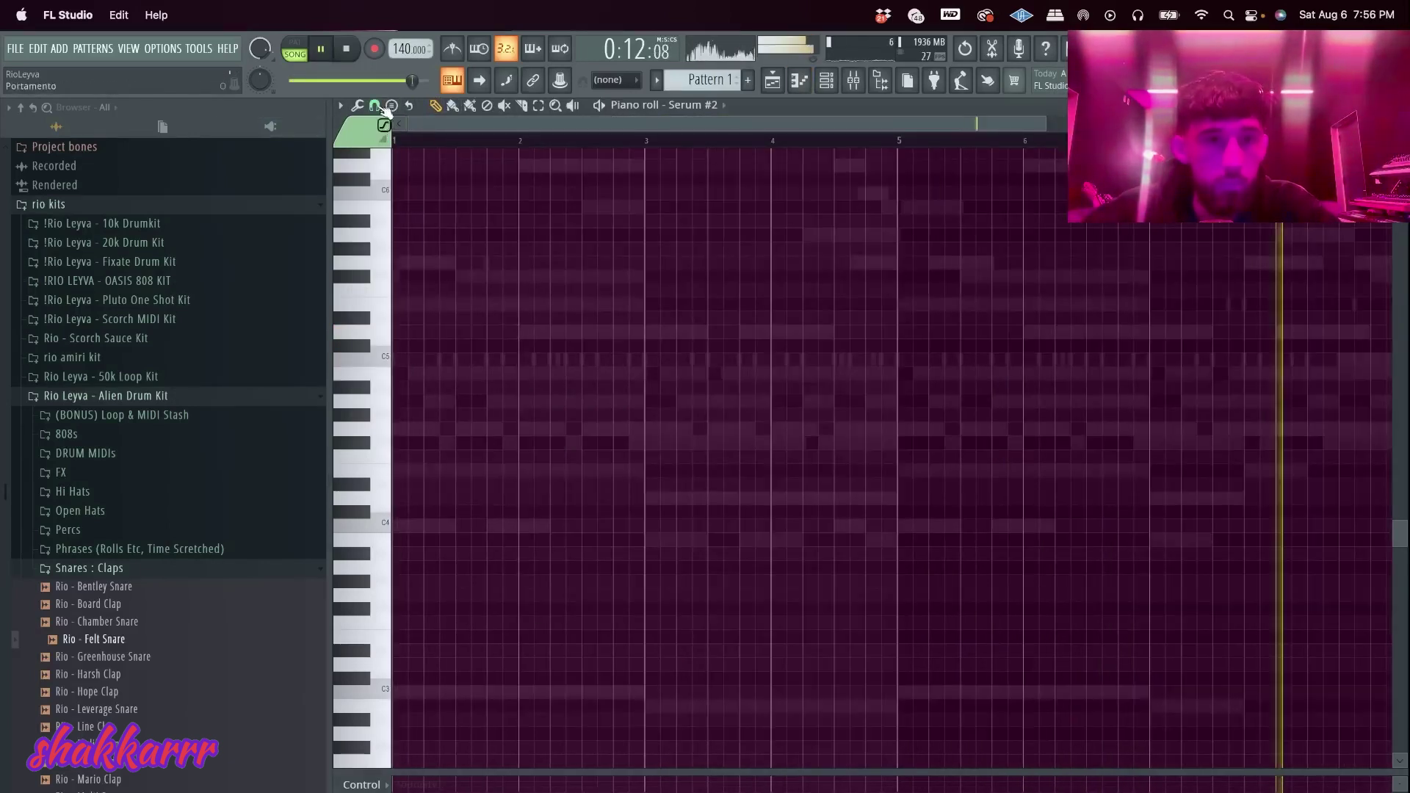
pyautogui.press('space')
# Place half-bar notes G5 and D5 in bar 1 and B5 and G5 in bar 2, each pair overlapping
pyautogui.click(412, 387)
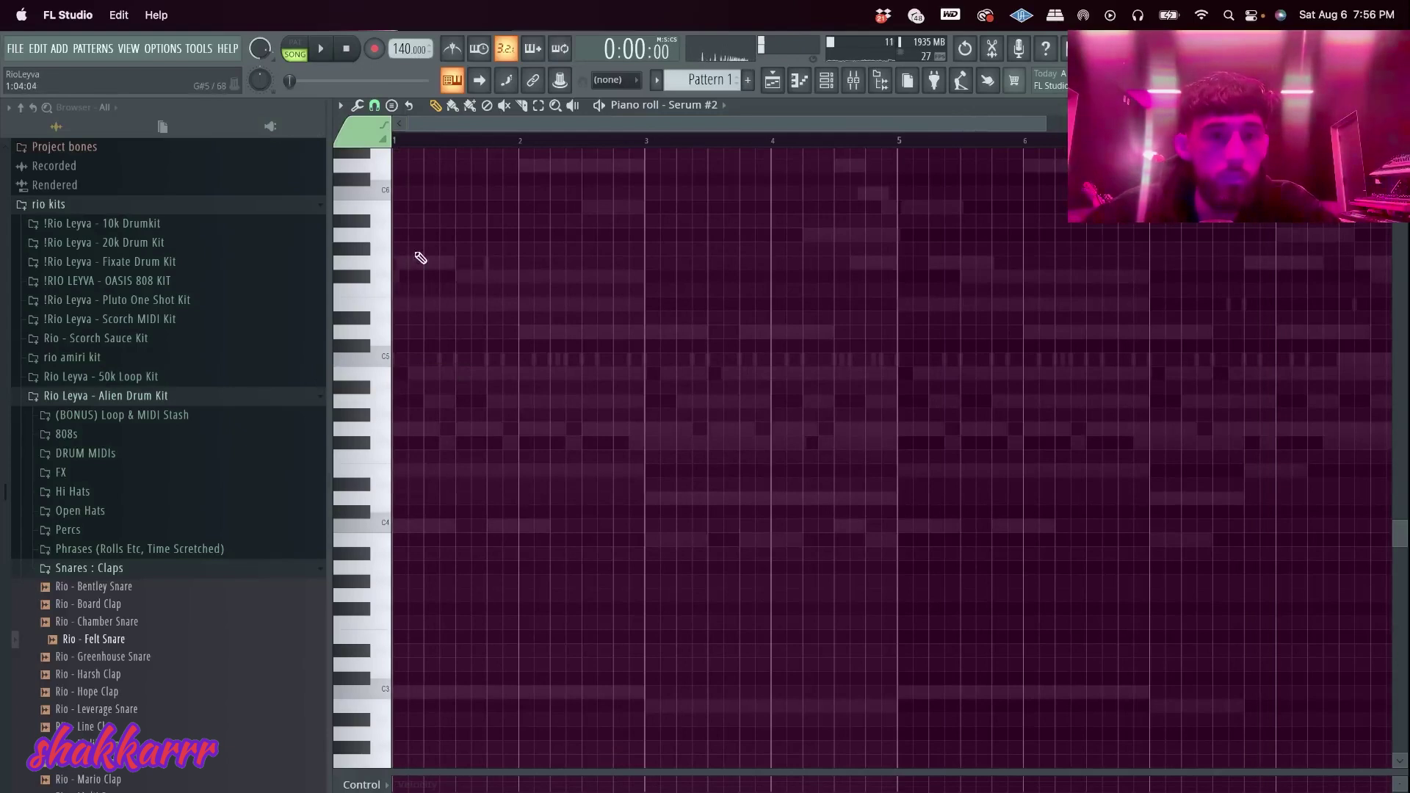
pyautogui.scroll(2, 385, 301)
pyautogui.click(425, 415)
pyautogui.press('space')
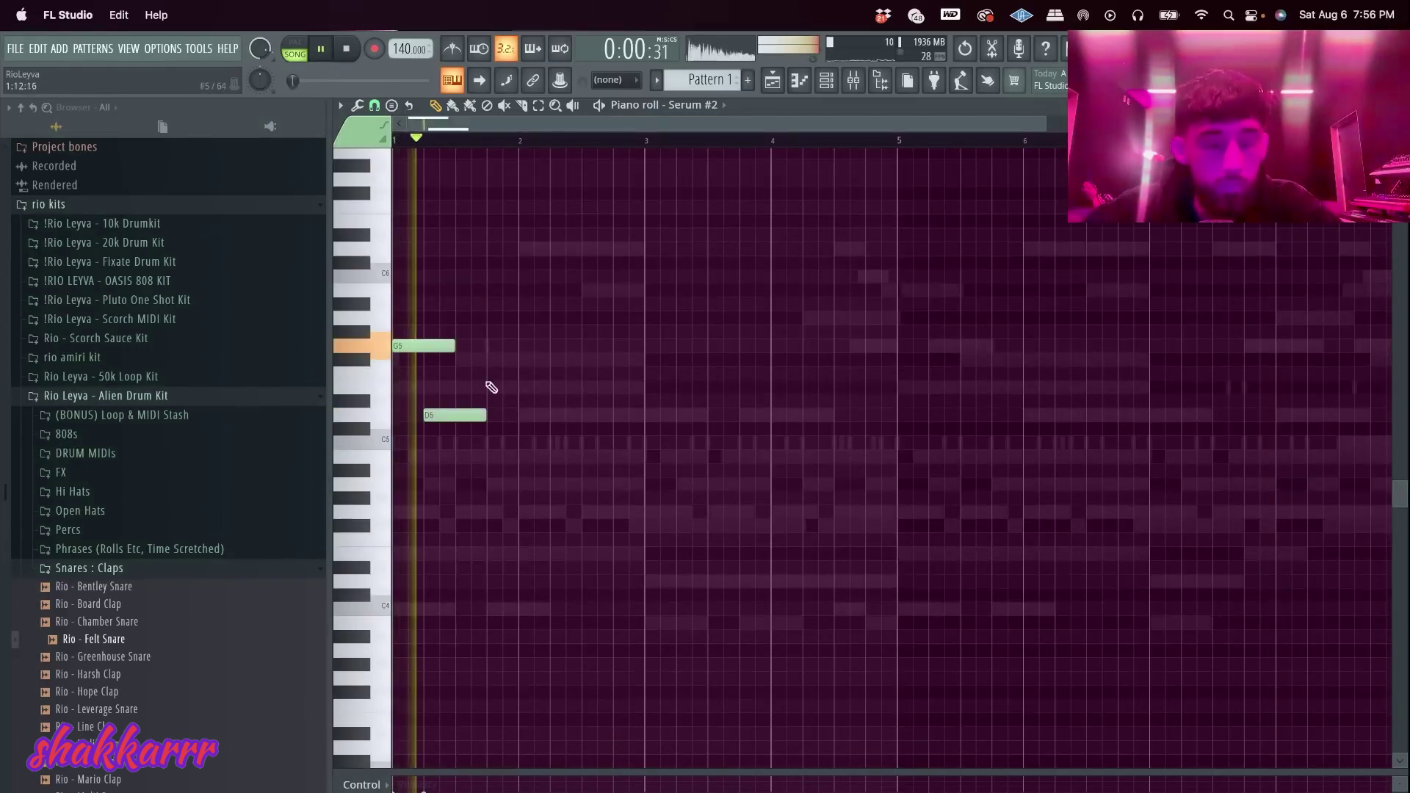
pyautogui.click(523, 302)
pyautogui.click(557, 346)
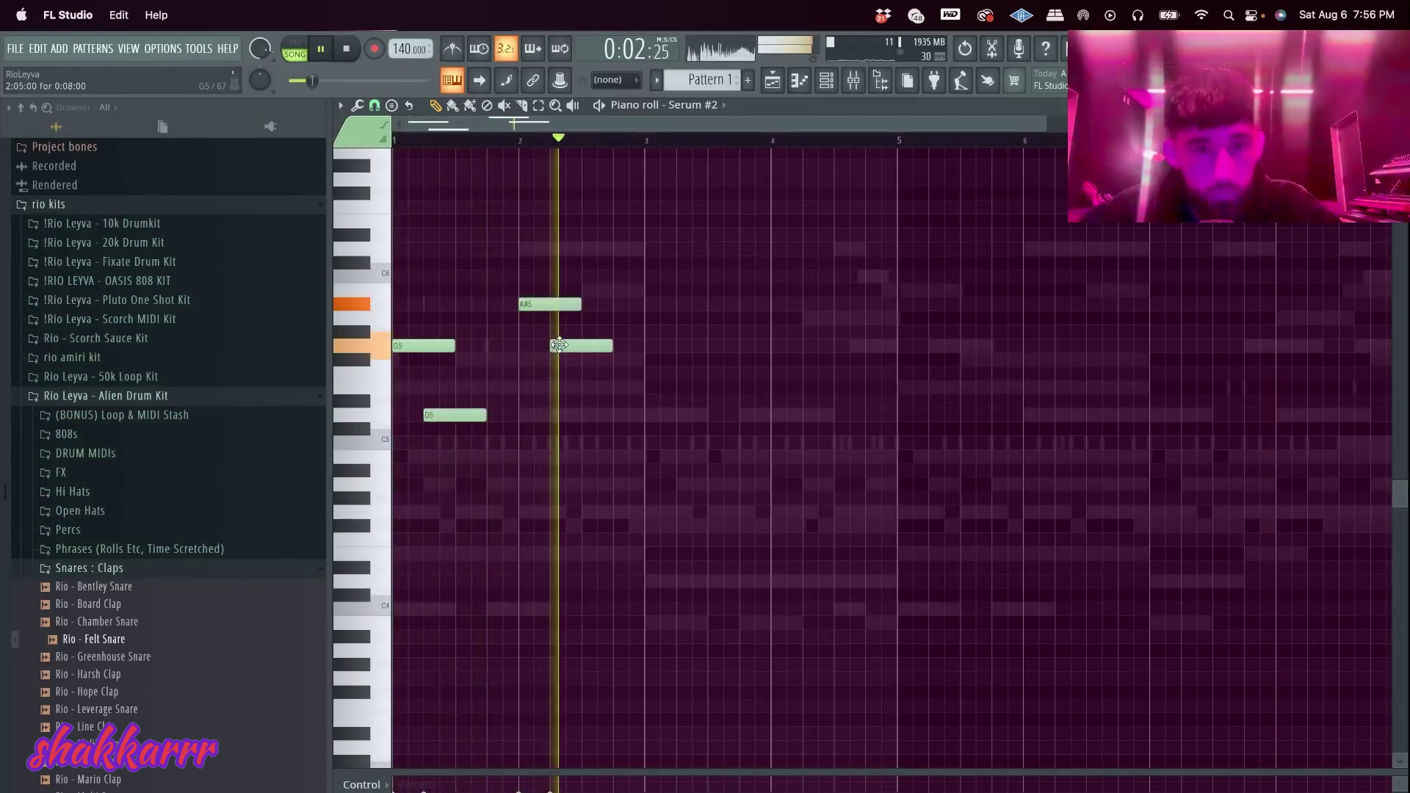
pyautogui.rightClick(526, 301)
pyautogui.click(527, 291)
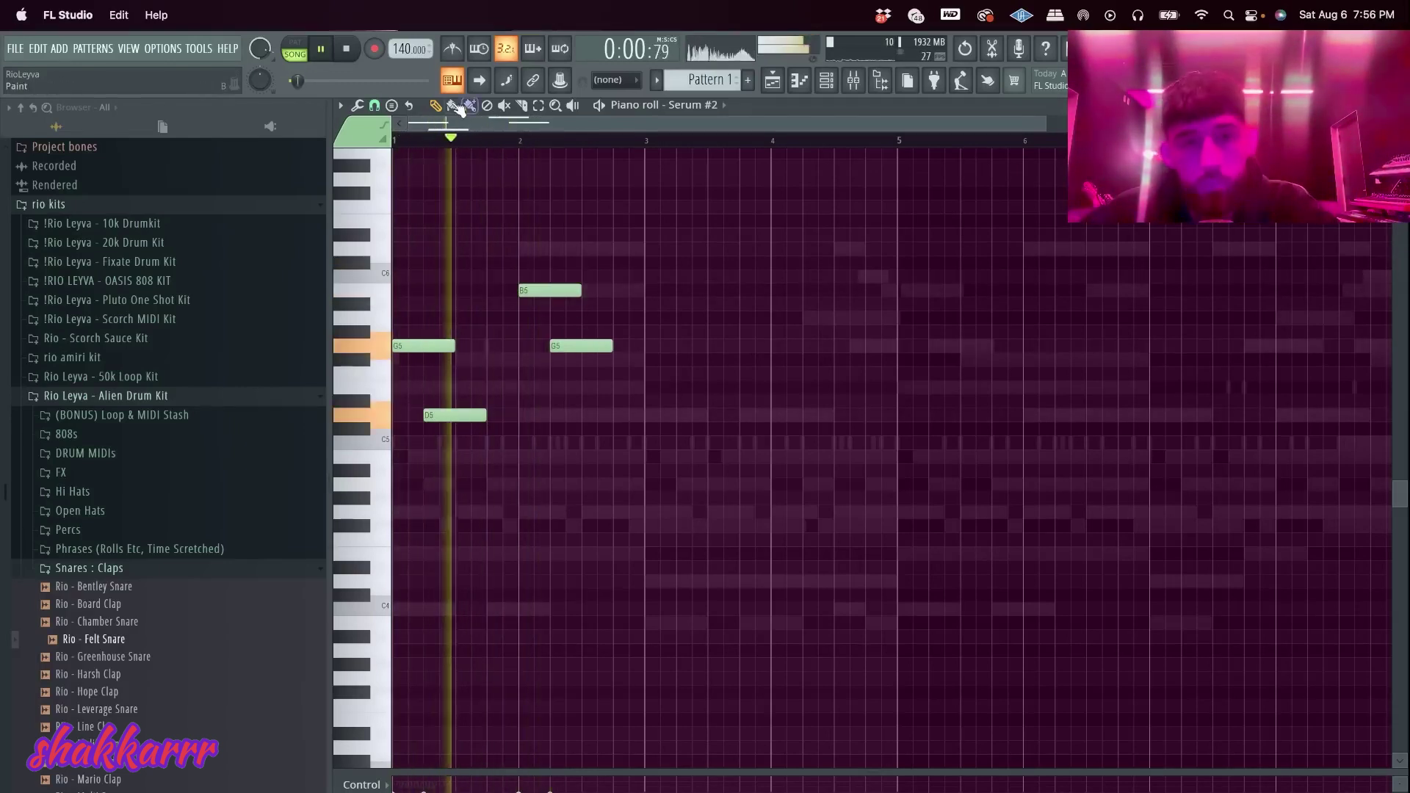
# Duplicate the two-bar Serum #2 phrase into bars 3 and 4 and clear the selection
pyautogui.click(539, 105)
pyautogui.press('super+b')
pyautogui.press('super+d')
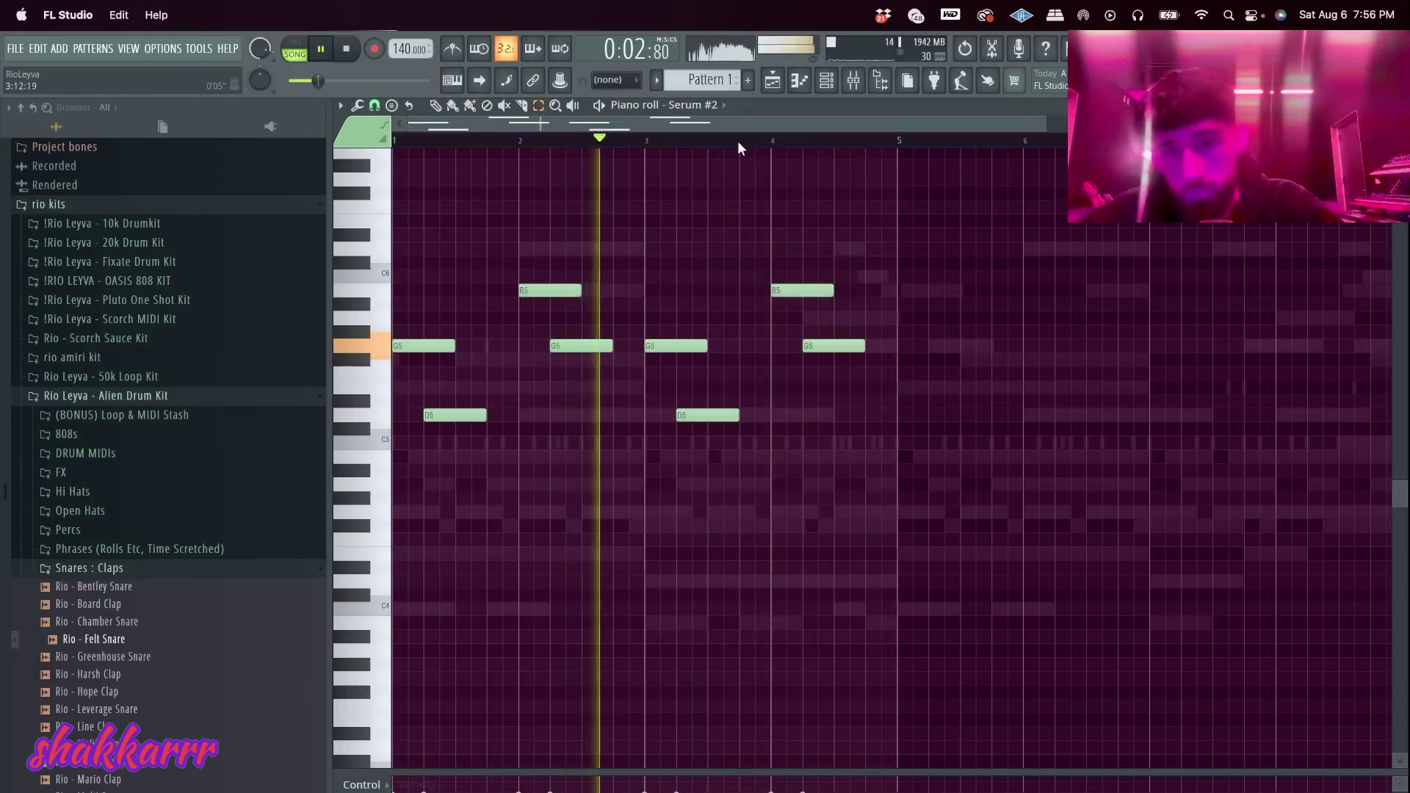
# Replace the G5 in bar 4 with C6 and a second B5, ending the bar with short D5 and F#5 notes
pyautogui.rightClick(824, 343)
pyautogui.moveTo(793, 276)
pyautogui.mouseDown()
pyautogui.moveTo(776, 277)
pyautogui.moveTo(802, 282)
pyautogui.mouseUp()
pyautogui.click(873, 346)
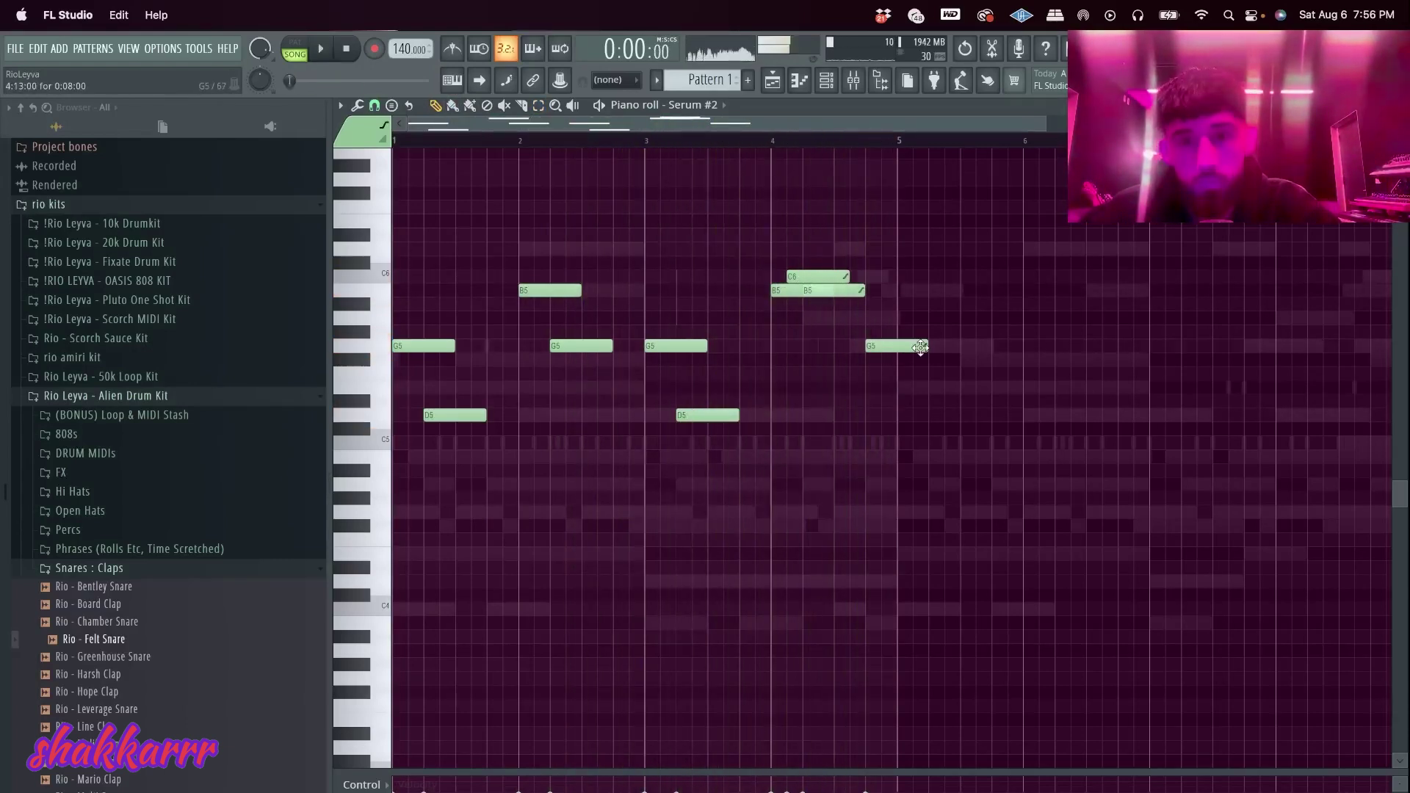
pyautogui.moveTo(925, 347); pyautogui.dragTo(879, 346)
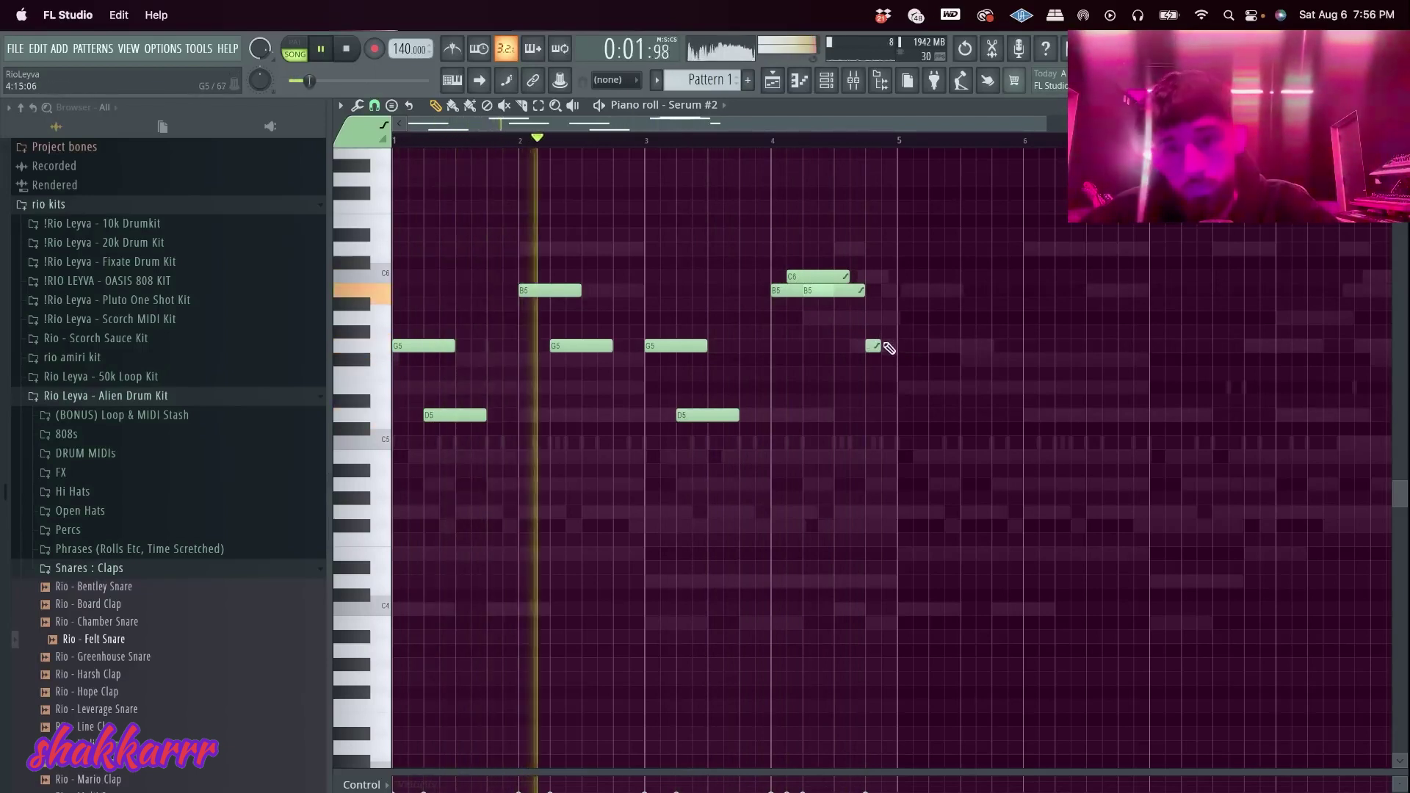
pyautogui.rightClick(875, 346)
pyautogui.press('space')
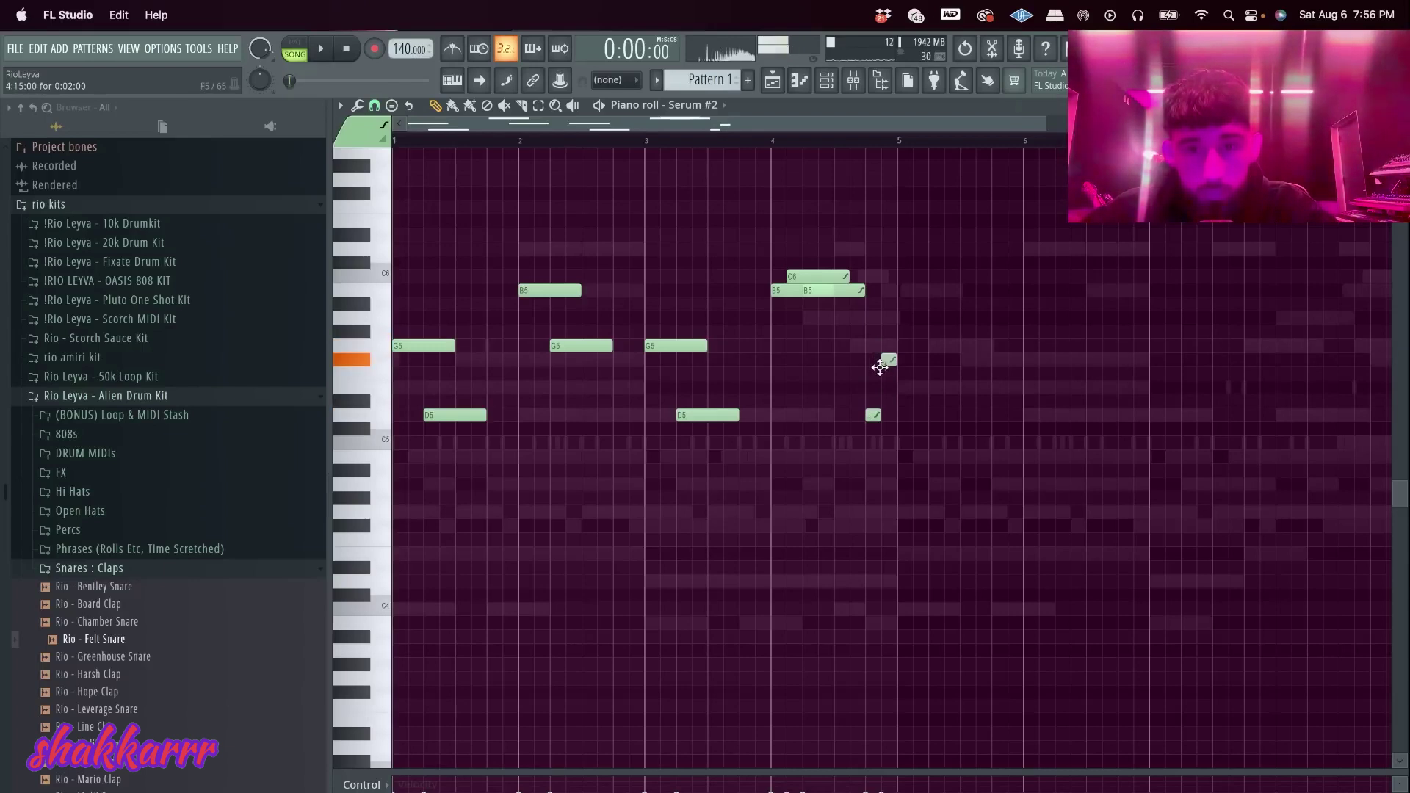
# Duplicate the four-bar Serum #2 melody into bars 5 to 8
pyautogui.press('space')
pyautogui.press('super+b')
pyautogui.scroll(-3, 904, 393)
pyautogui.click(980, 470)
pyautogui.rightClick(980, 470)
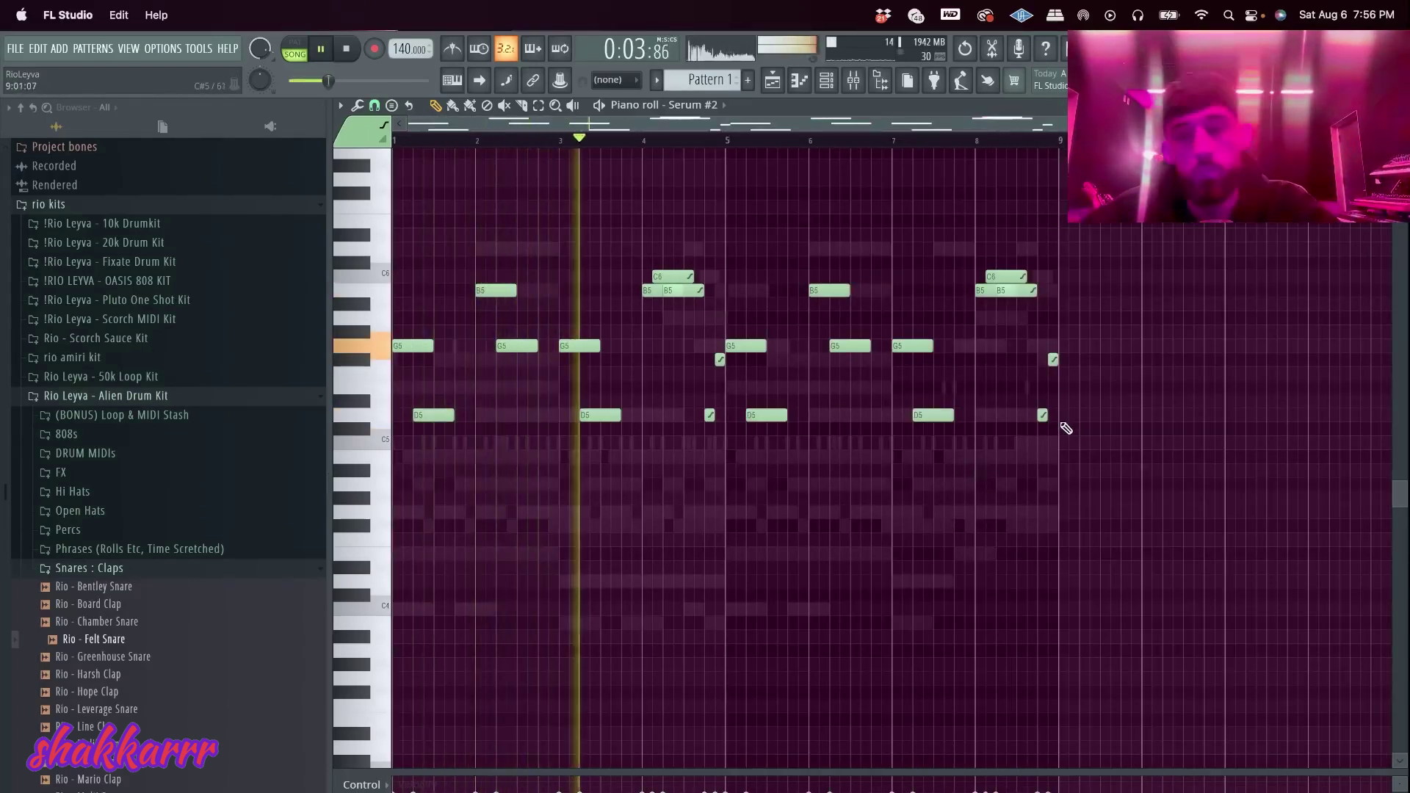
# Clone the 808 channel, paste its step pattern into the clone and mute the original
pyautogui.press('F6')
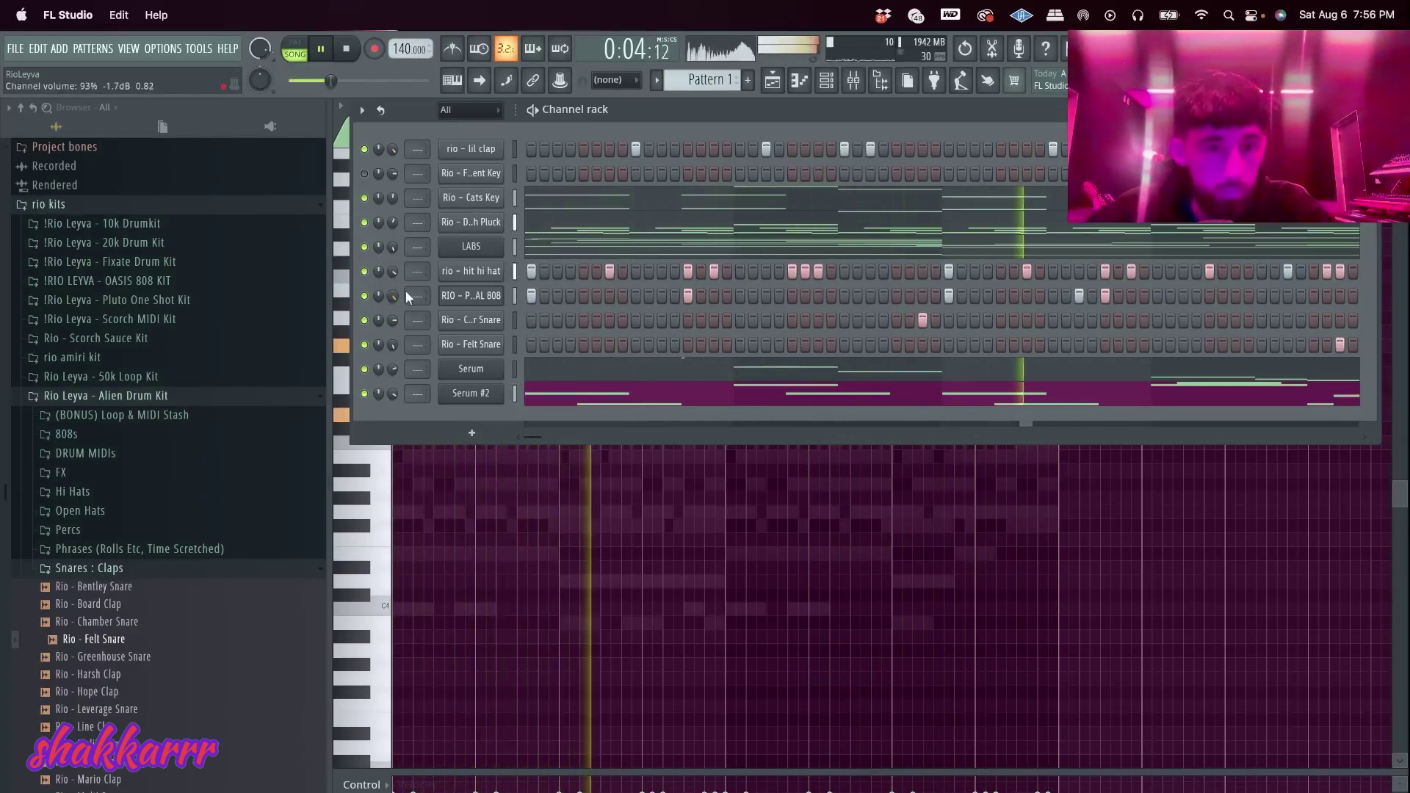
pyautogui.rightClick(500, 294)
pyautogui.click(548, 450)
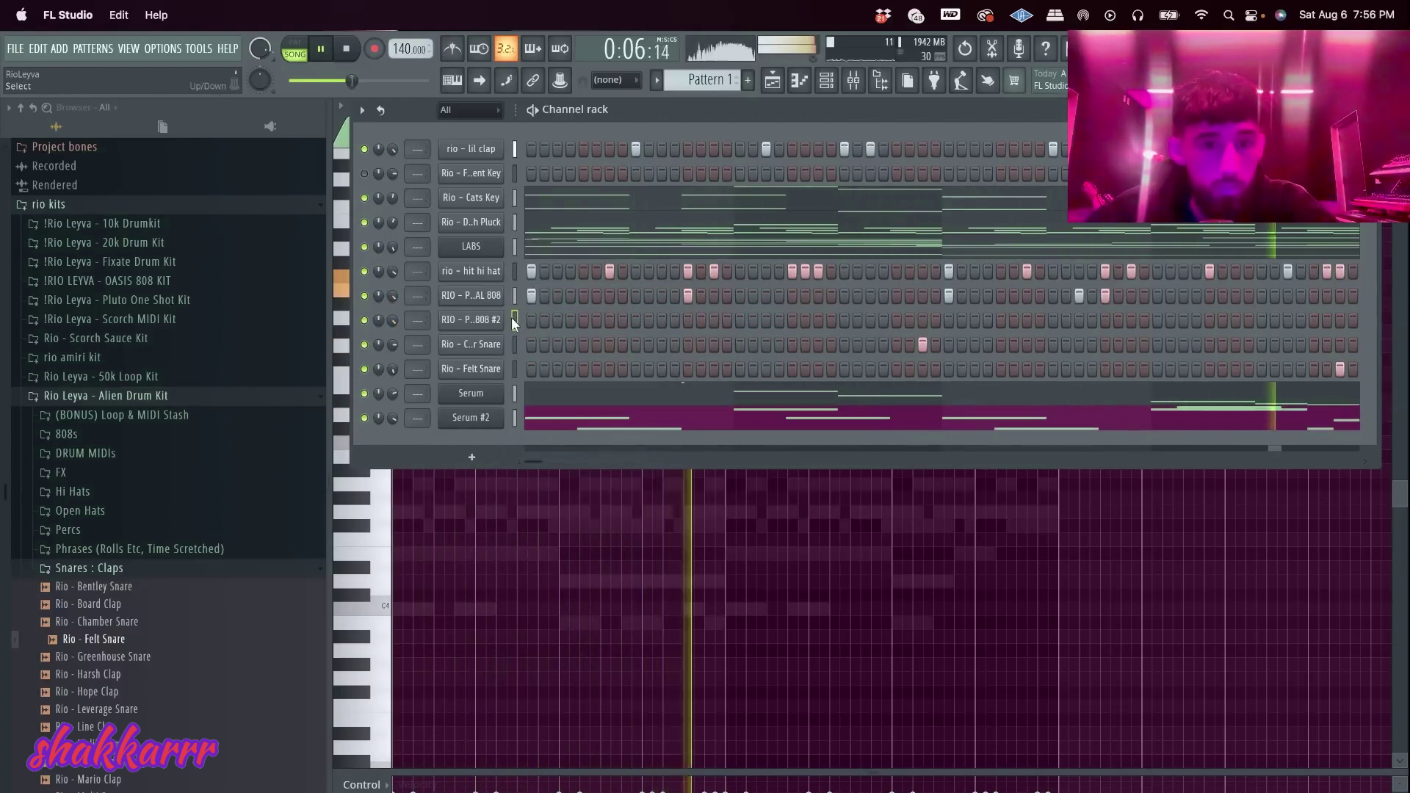
pyautogui.press('super+v')
pyautogui.click(365, 296)
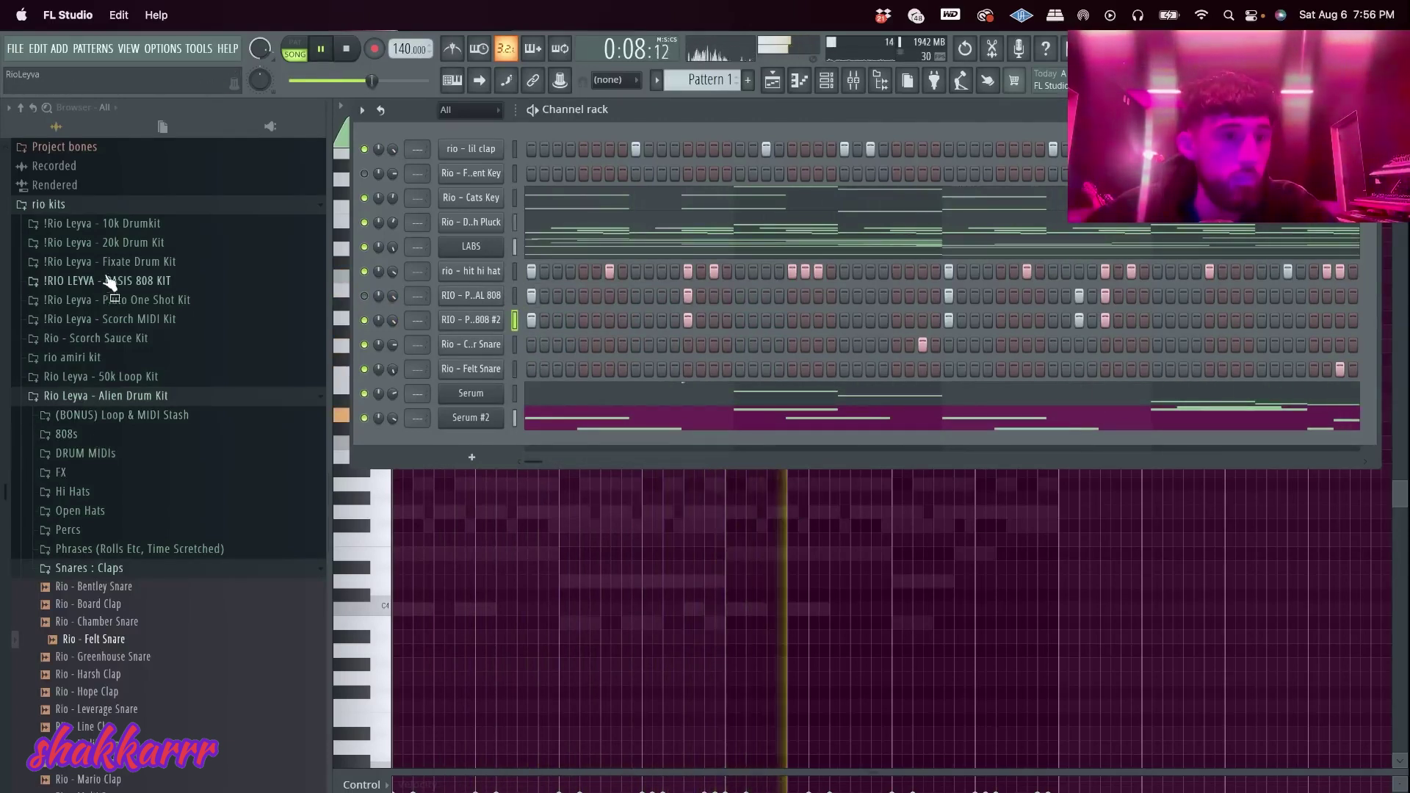
# Replace the cloned 808's sample with rio - echo 808 from the !Rio Leyva - 10k Drumkit 808s folder
pyautogui.click(96, 223)
pyautogui.click(66, 242)
pyautogui.moveTo(89, 279)
pyautogui.mouseDown()
pyautogui.moveTo(182, 315)
pyautogui.moveTo(500, 325)
pyautogui.mouseUp()
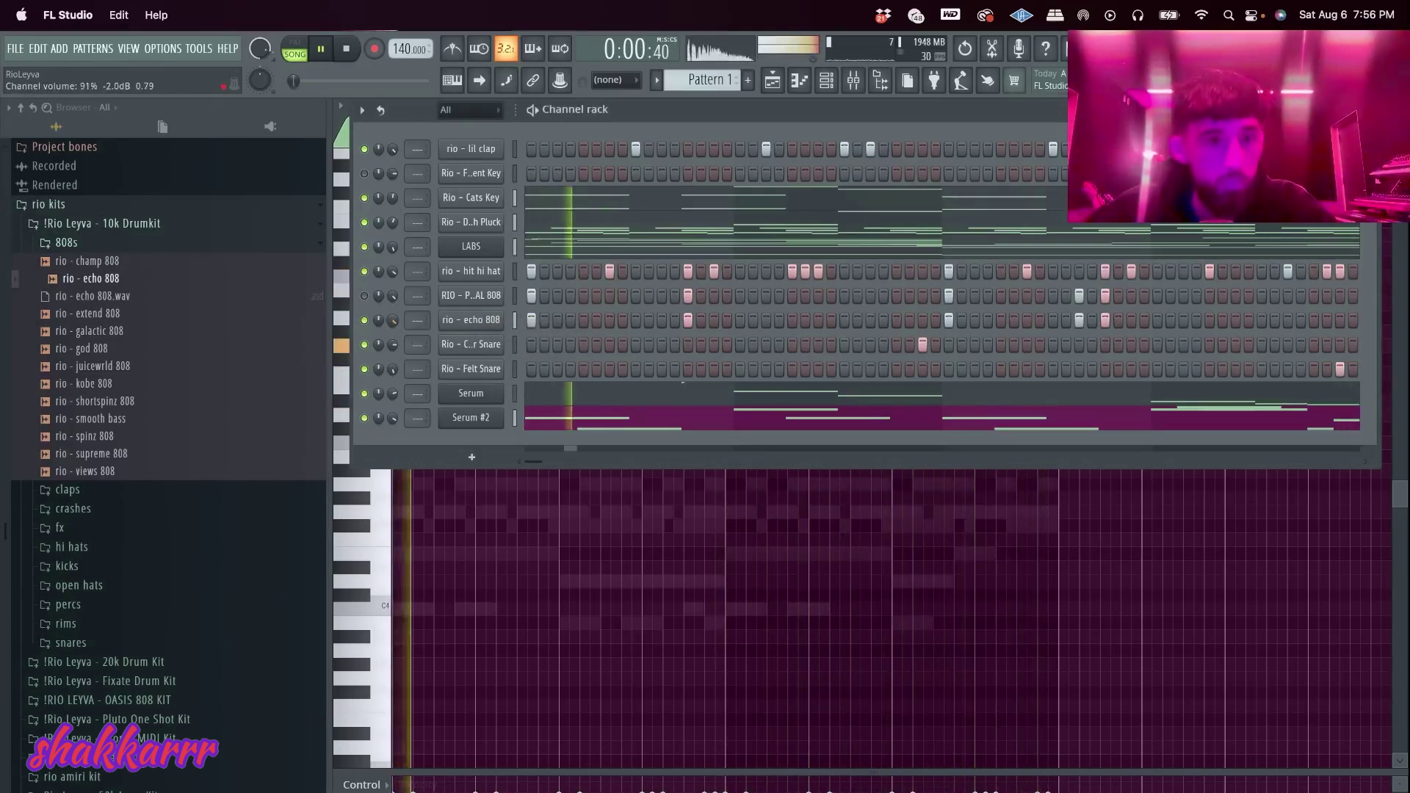
# Select all channels in the rack and route each one to its own mixer track
pyautogui.moveTo(514, 150); pyautogui.dragTo(493, 476)
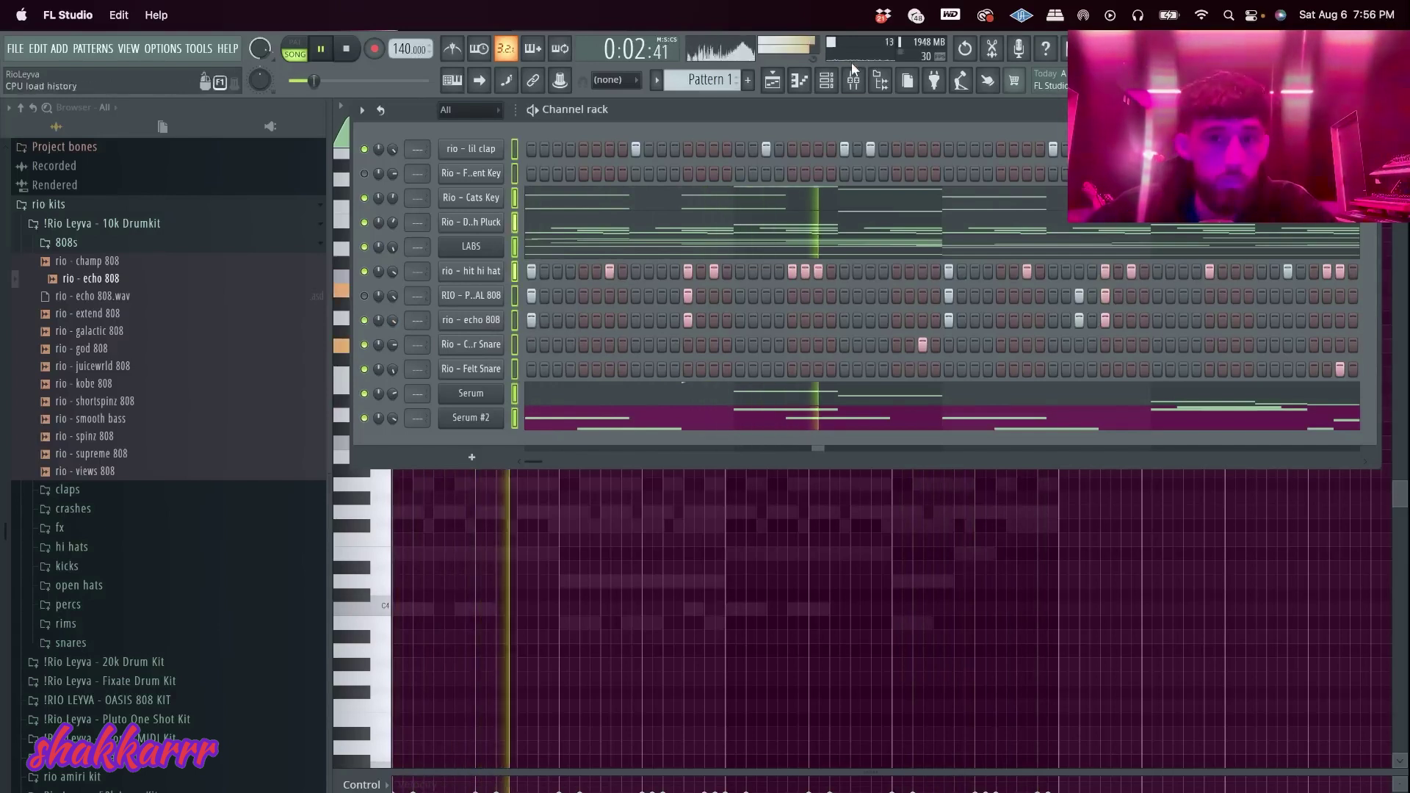
pyautogui.press('F9')
pyautogui.hotkey('ctrl', 'shift', 'l')
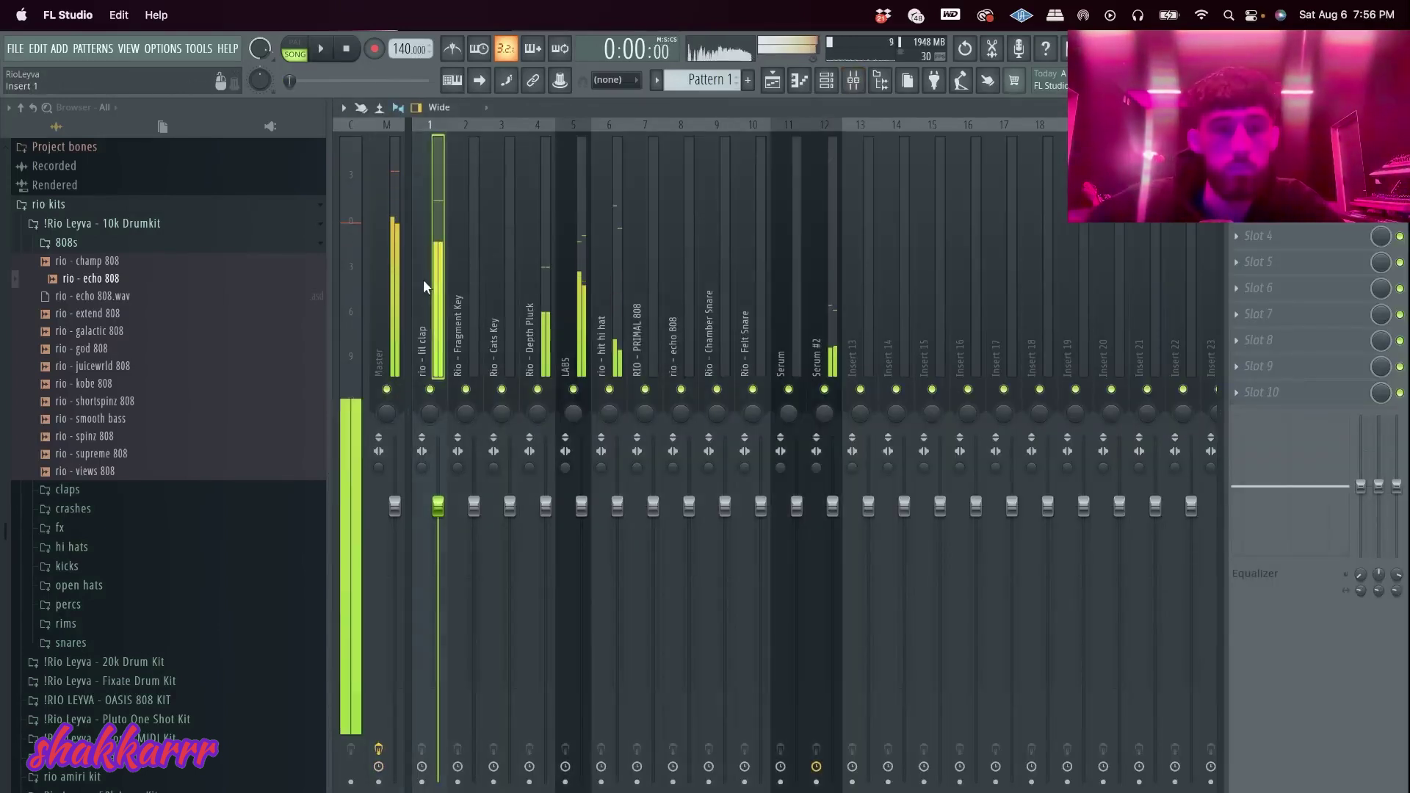
pyautogui.press('space')
# Check the project info page for the total working time spent on the beat
pyautogui.click(163, 49)
pyautogui.click(216, 198)
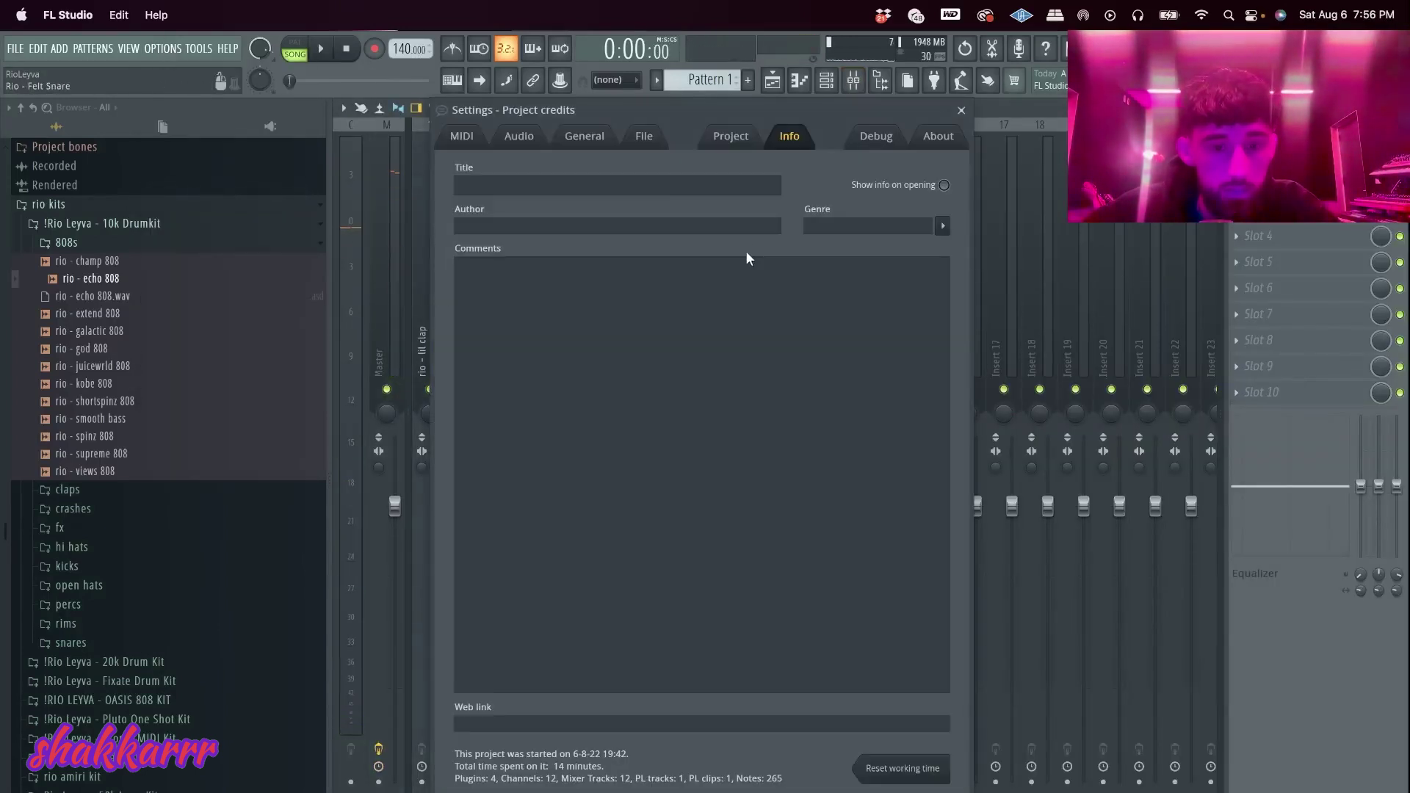
pyautogui.click(962, 111)
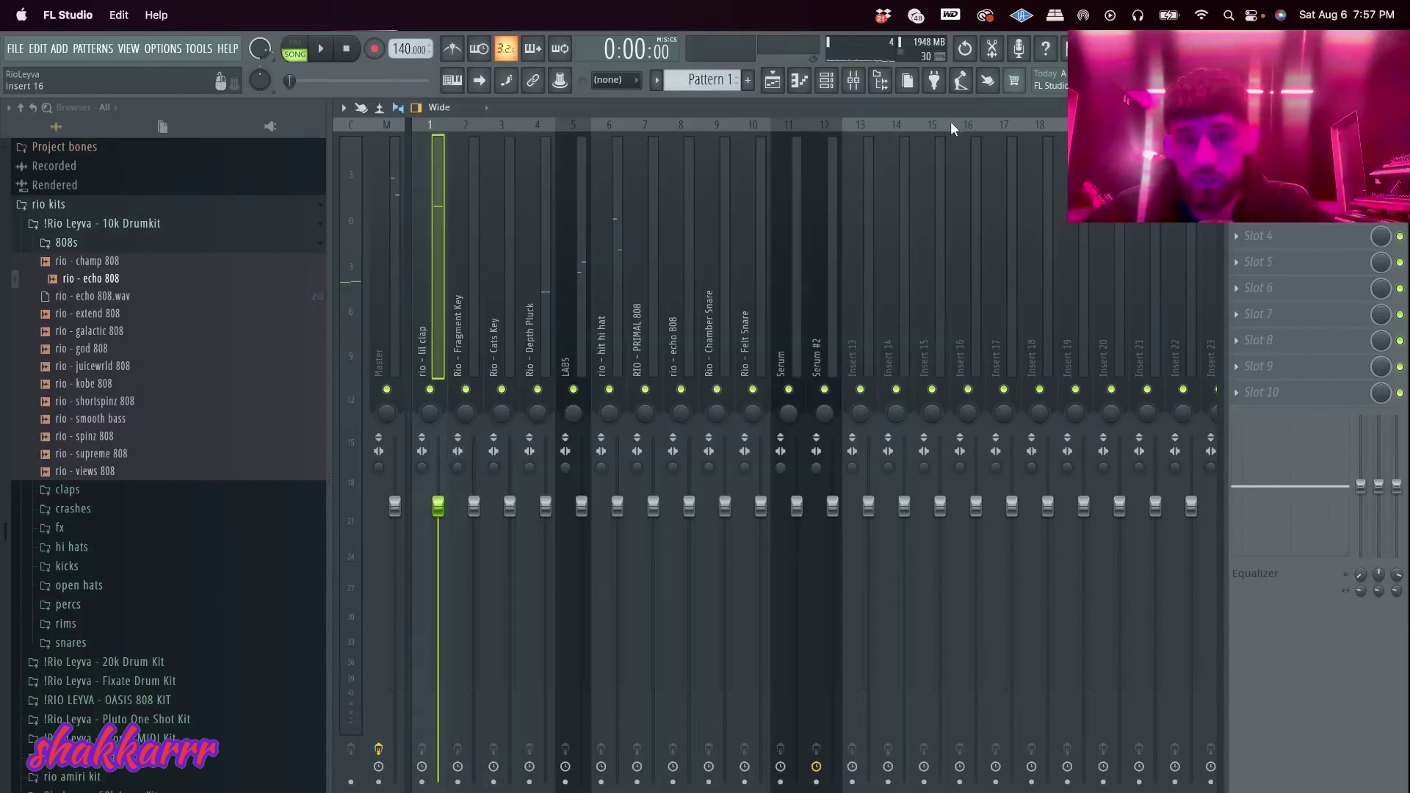
# Solo the LABS mixer track during playback and bring the other tracks back in to compare their levels
pyautogui.rightClick(573, 389)
pyautogui.press('space')
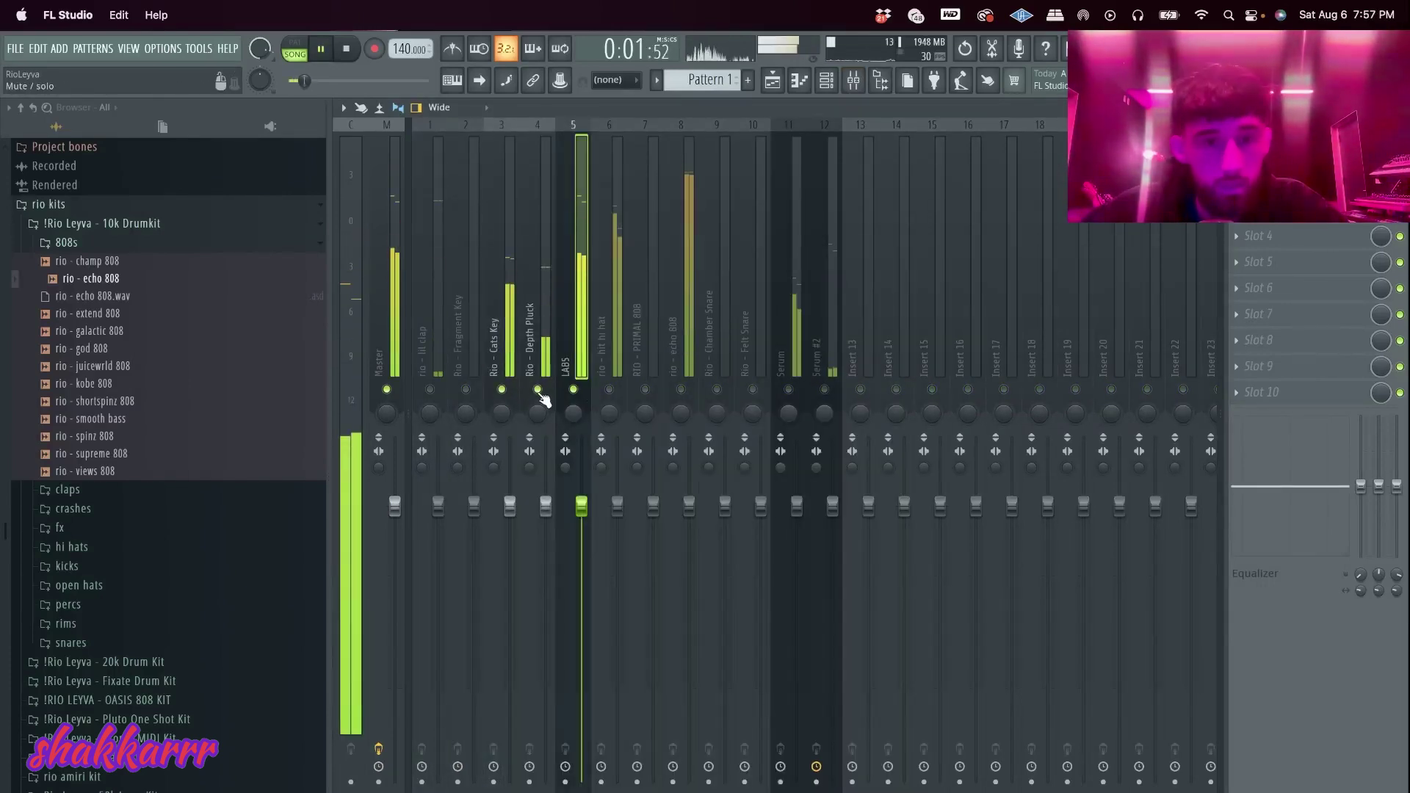
pyautogui.moveTo(609, 390); pyautogui.dragTo(805, 393)
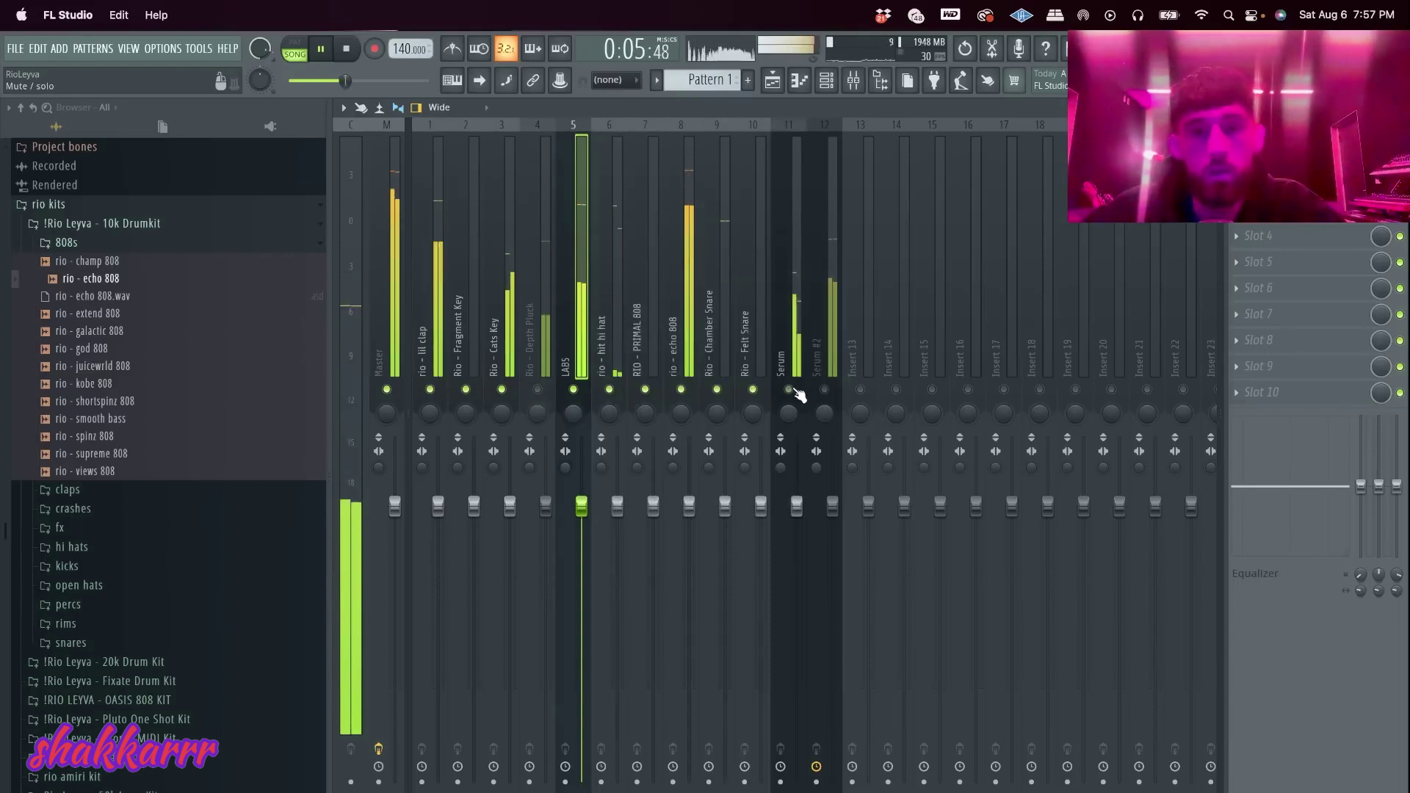
# Lower the mixer levels of Serum, Serum #2, rio - echo 808, LABS, Rio - Depth Pluck and rio - hit hi hat
pyautogui.moveTo(796, 507); pyautogui.dragTo(833, 527)
pyautogui.click(825, 390)
pyautogui.moveTo(689, 507); pyautogui.dragTo(689, 512)
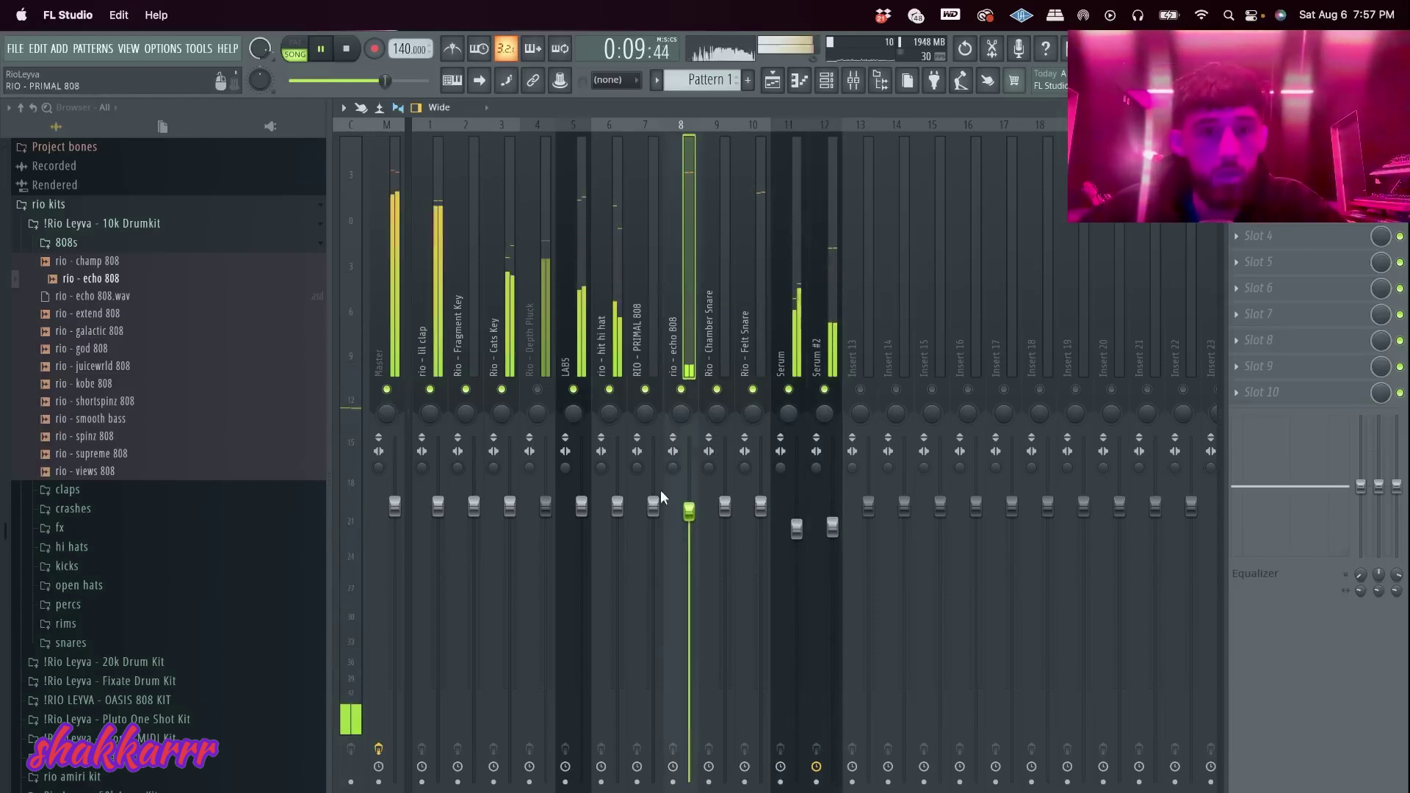
pyautogui.moveTo(581, 514); pyautogui.dragTo(546, 510)
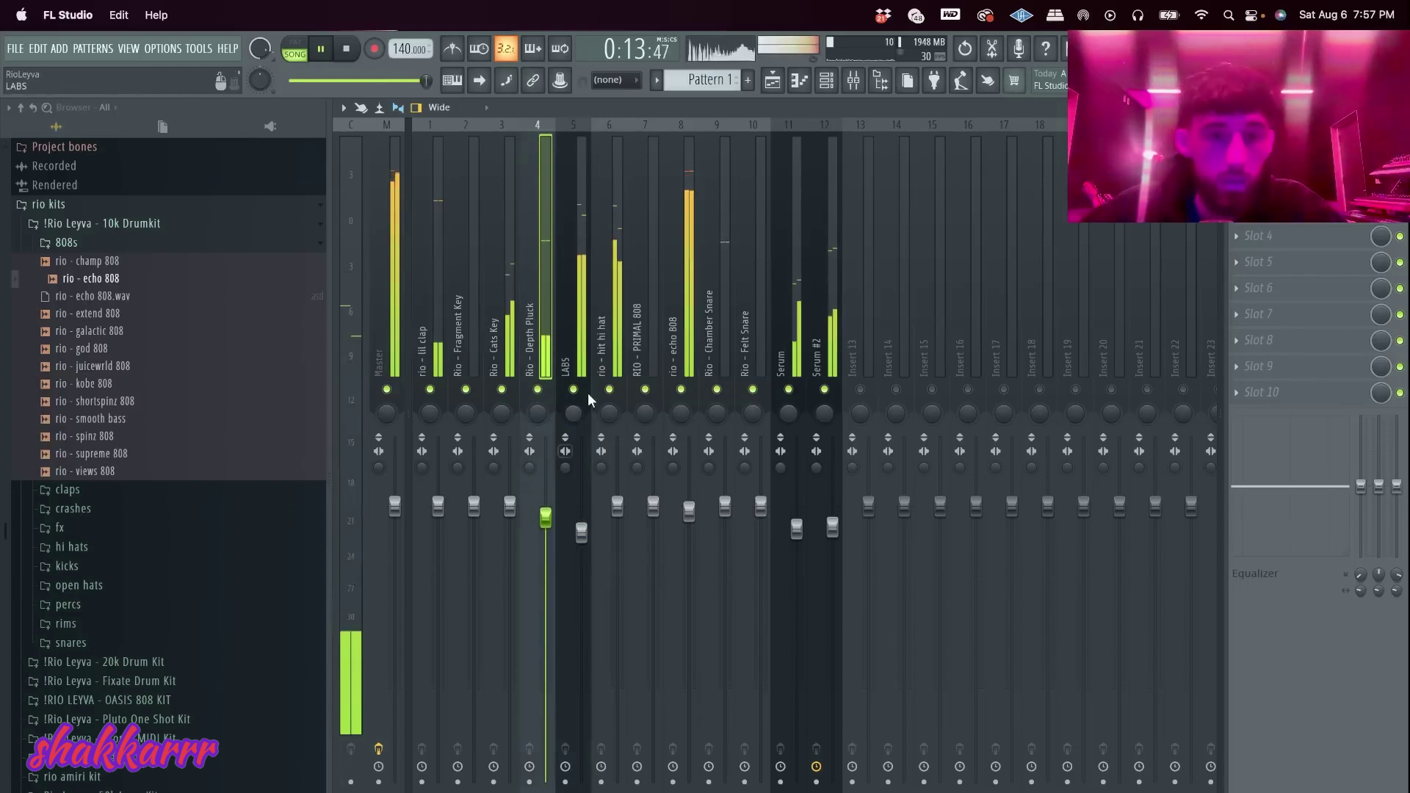
pyautogui.moveTo(617, 504); pyautogui.dragTo(617, 524)
# Compare the two 808 channels during playback and leave both RIO - PRIMAL 808 and rio - echo 808 unmuted
pyautogui.press('F6')
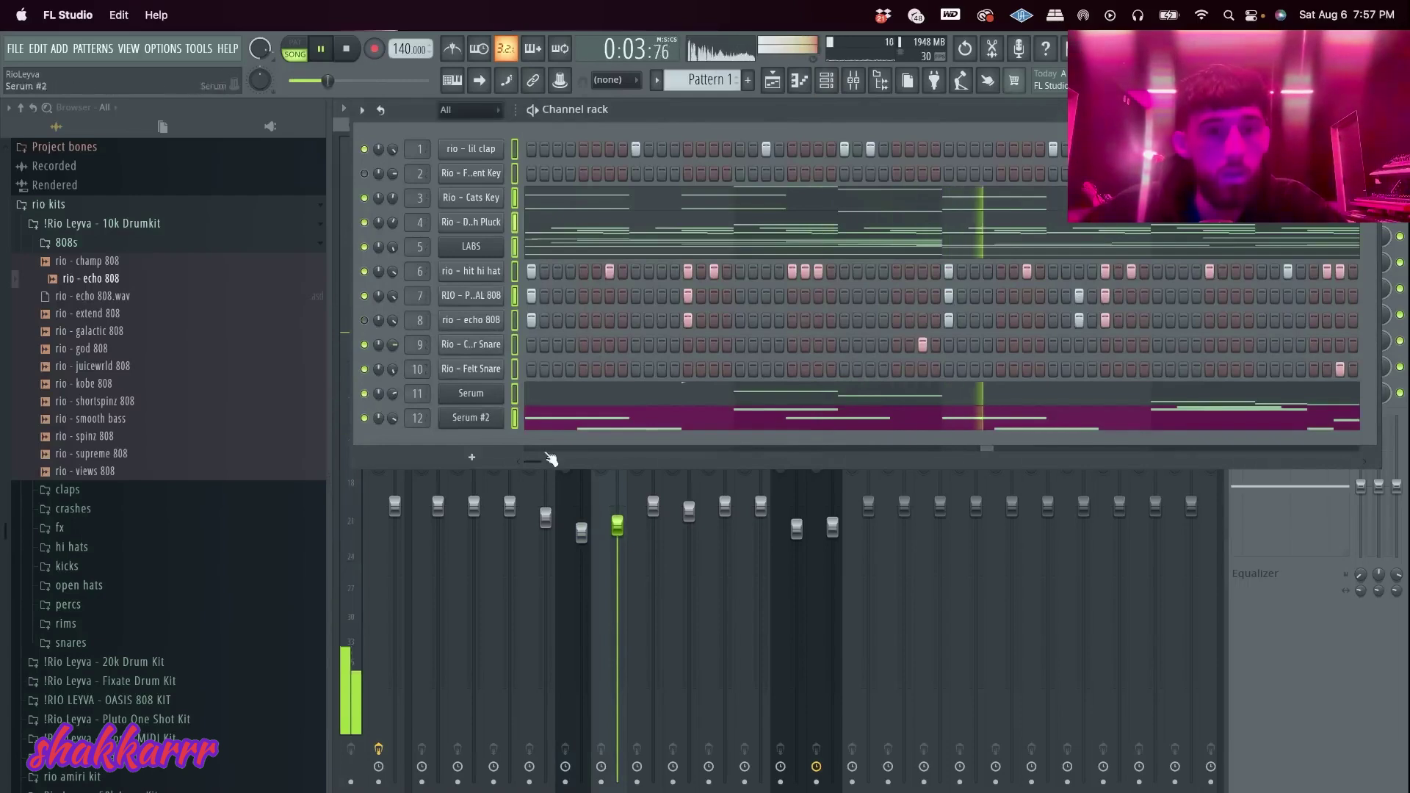
pyautogui.press('F6')
pyautogui.click(651, 523)
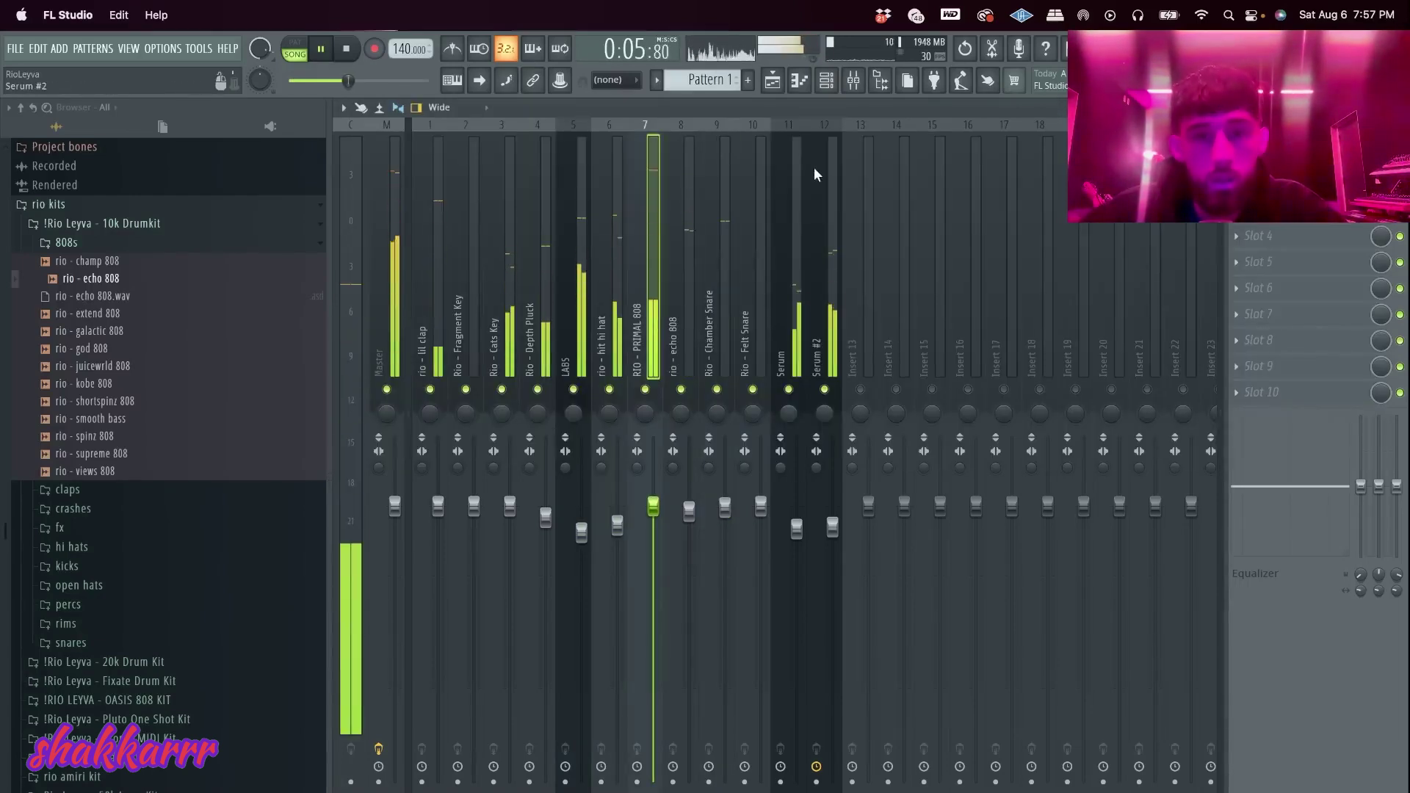
pyautogui.click(831, 79)
pyautogui.click(365, 321)
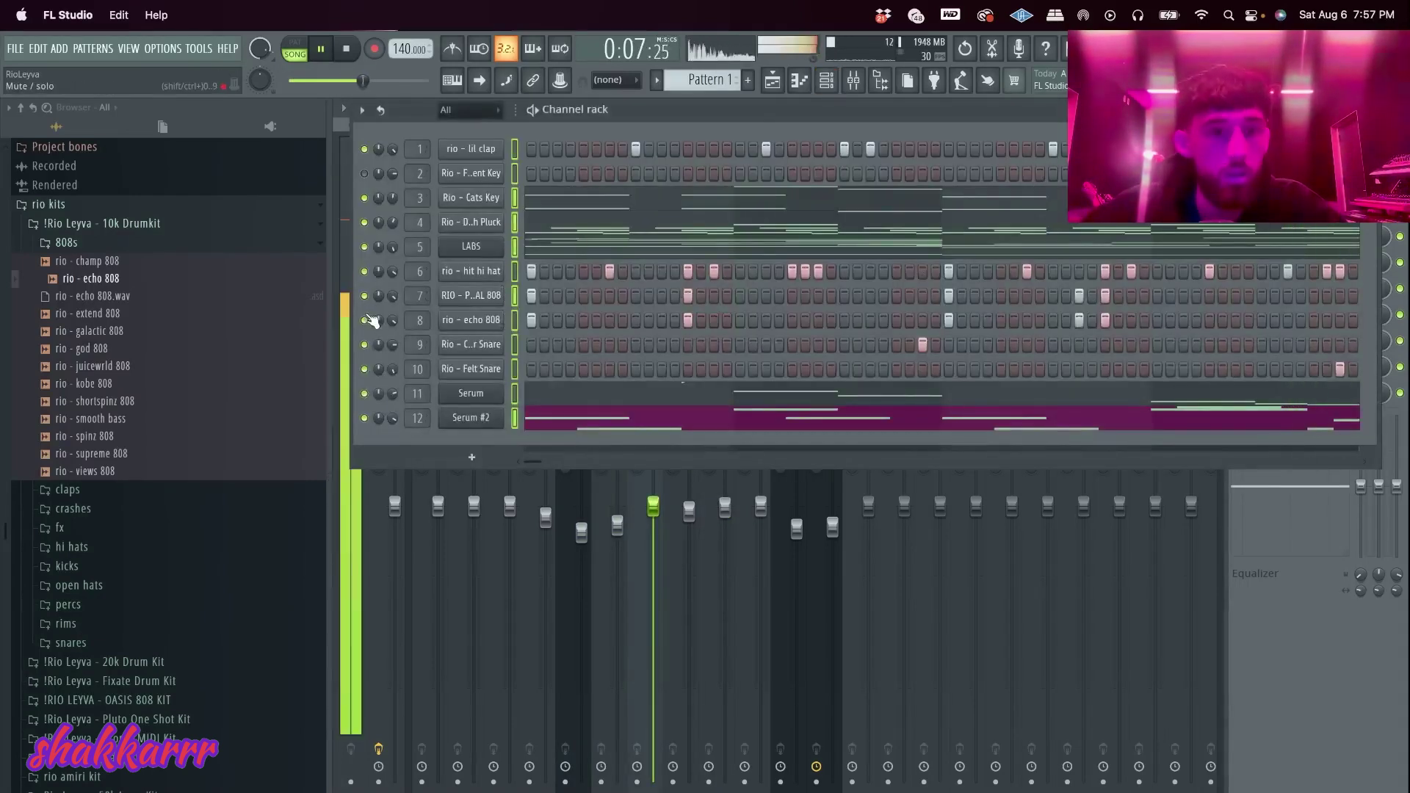
# Split Pattern 1 by channel into separate patterns for the playlist
pyautogui.click(772, 81)
pyautogui.click(654, 80)
pyautogui.click(790, 334)
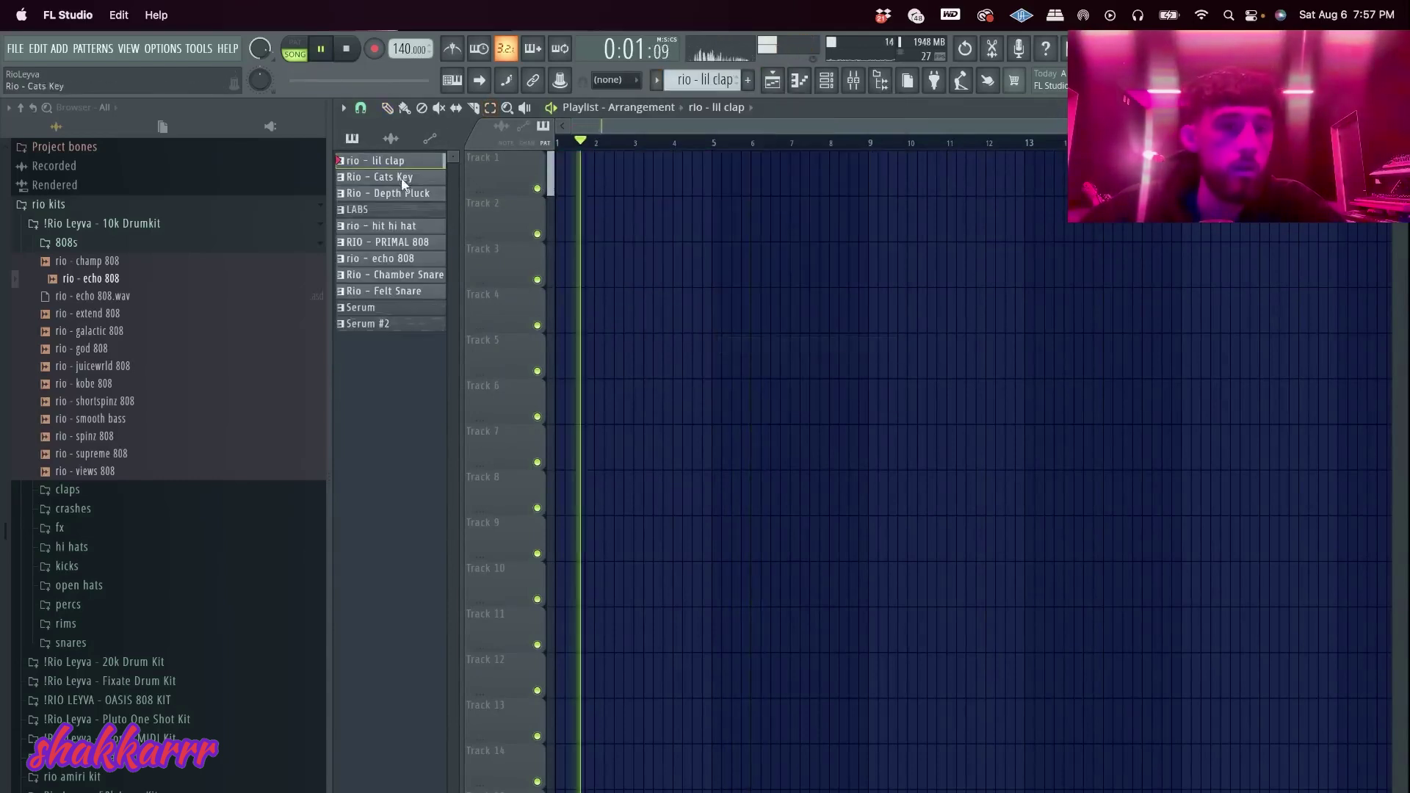
# Place all the split patterns at bar 1 of the playlist and duplicate the eight-bar block four times
pyautogui.keyDown('shift'); pyautogui.click(408, 321); pyautogui.keyUp('shift')
pyautogui.moveTo(407, 321); pyautogui.dragTo(557, 163)
pyautogui.press('super+b')
pyautogui.press('super+b')
pyautogui.press('super+b')
pyautogui.press('super+b')
# Delete every clip in bars 1 to 8 except LABS
pyautogui.click(857, 693)
pyautogui.scroll(-5, 857, 693)
pyautogui.moveTo(628, 670); pyautogui.dragTo(344, 78)
pyautogui.press('Delete')
pyautogui.press('space')
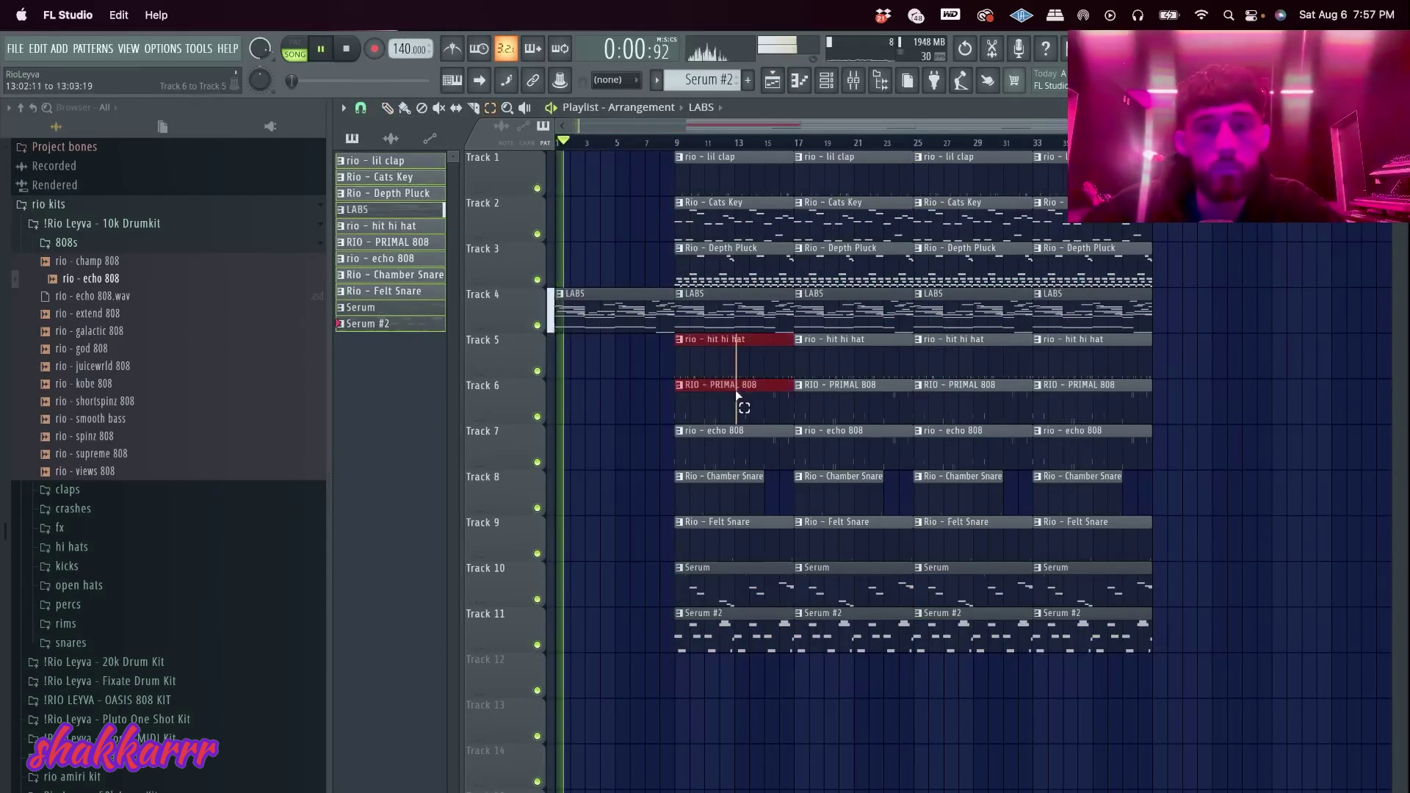
# Copy the lil clap, hit hi hat and PRIMAL 808 clips into bars 1 to 8 and move the first Chamber Snare clip to bar 1
pyautogui.keyDown('shift'); pyautogui.keyDown('super'); pyautogui.click(738, 171); pyautogui.keyUp('super'); pyautogui.keyUp('shift')
pyautogui.moveTo(724, 180); pyautogui.dragTo(510, 163)
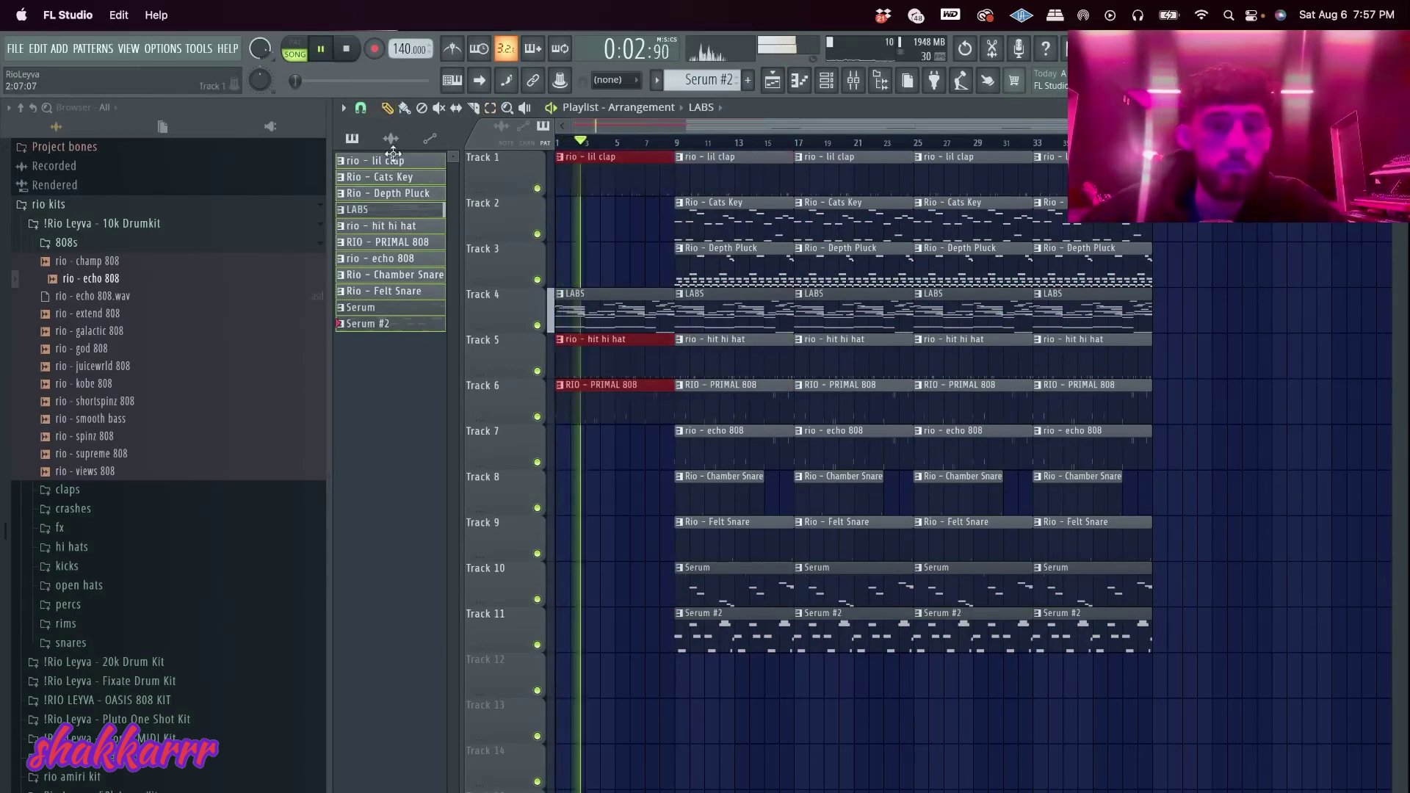
pyautogui.scroll(3, 484, 416)
pyautogui.moveTo(884, 487); pyautogui.dragTo(658, 497)
# Slice the intro's lil clap, hit hi hat and PRIMAL 808 clips near bar 3, remove their opening parts and play back the result
pyautogui.press('space')
pyautogui.press('space')
pyautogui.press('space')
pyautogui.press('c')
pyautogui.click(608, 174)
pyautogui.press('p')
pyautogui.rightClick(597, 174)
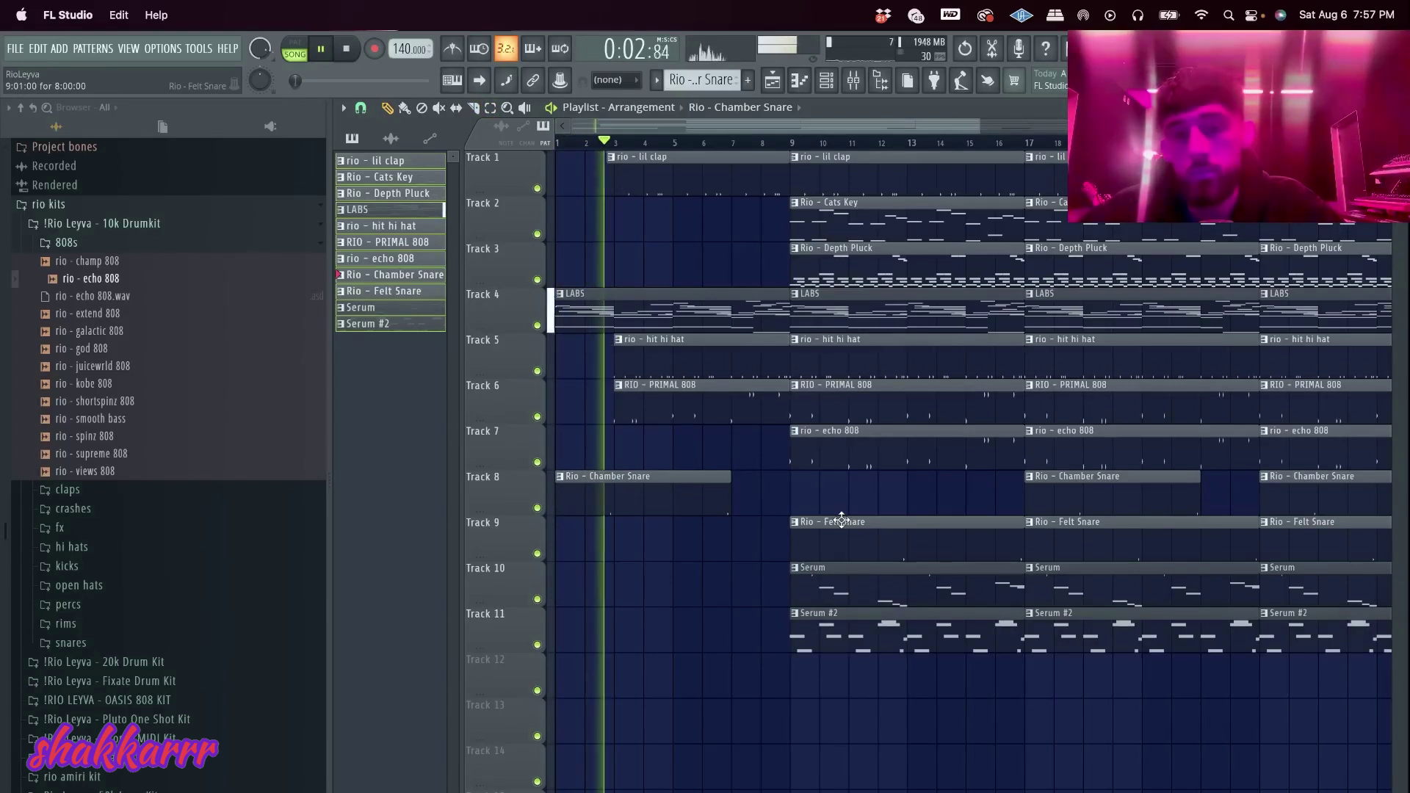
pyautogui.press('XF86AudioRaiseVolume')
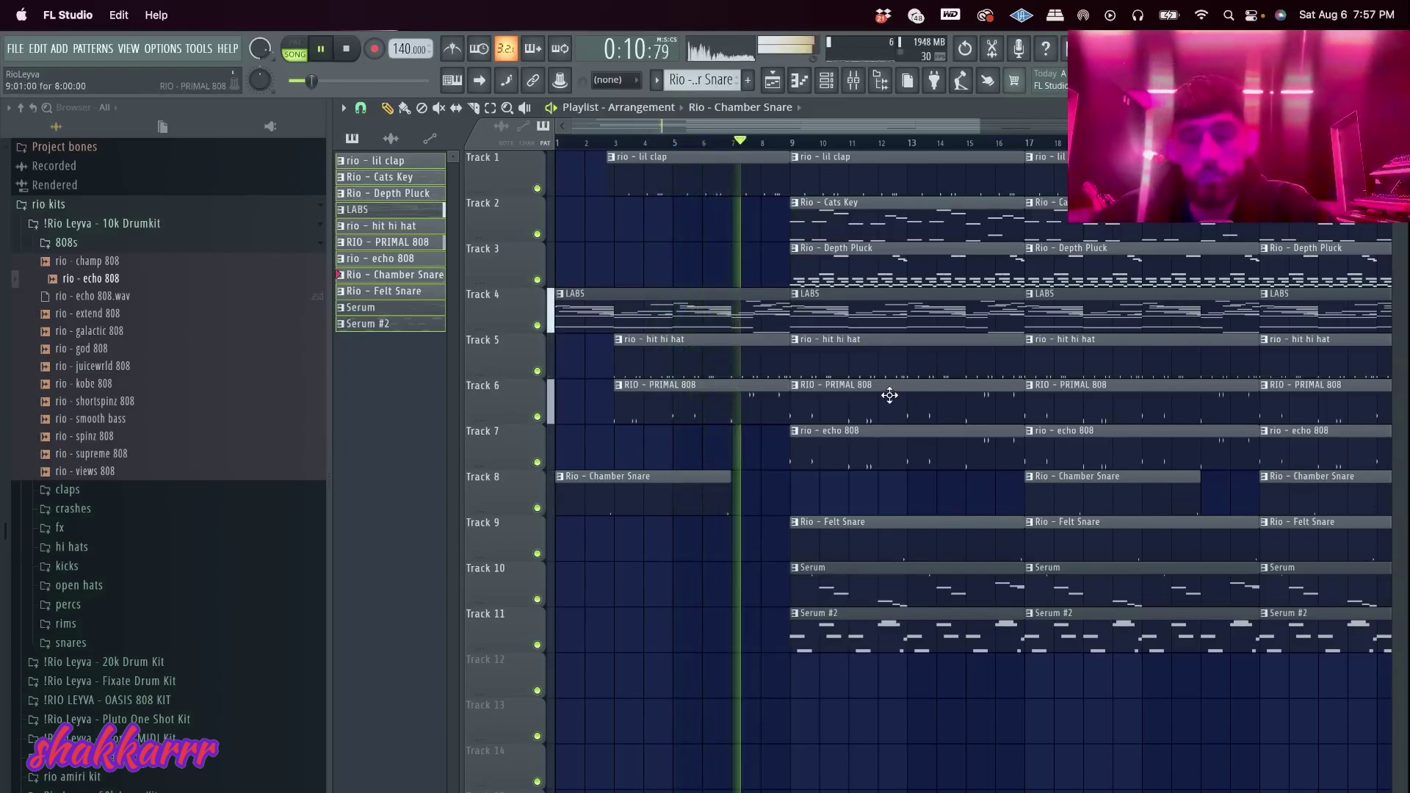
pyautogui.press('space')
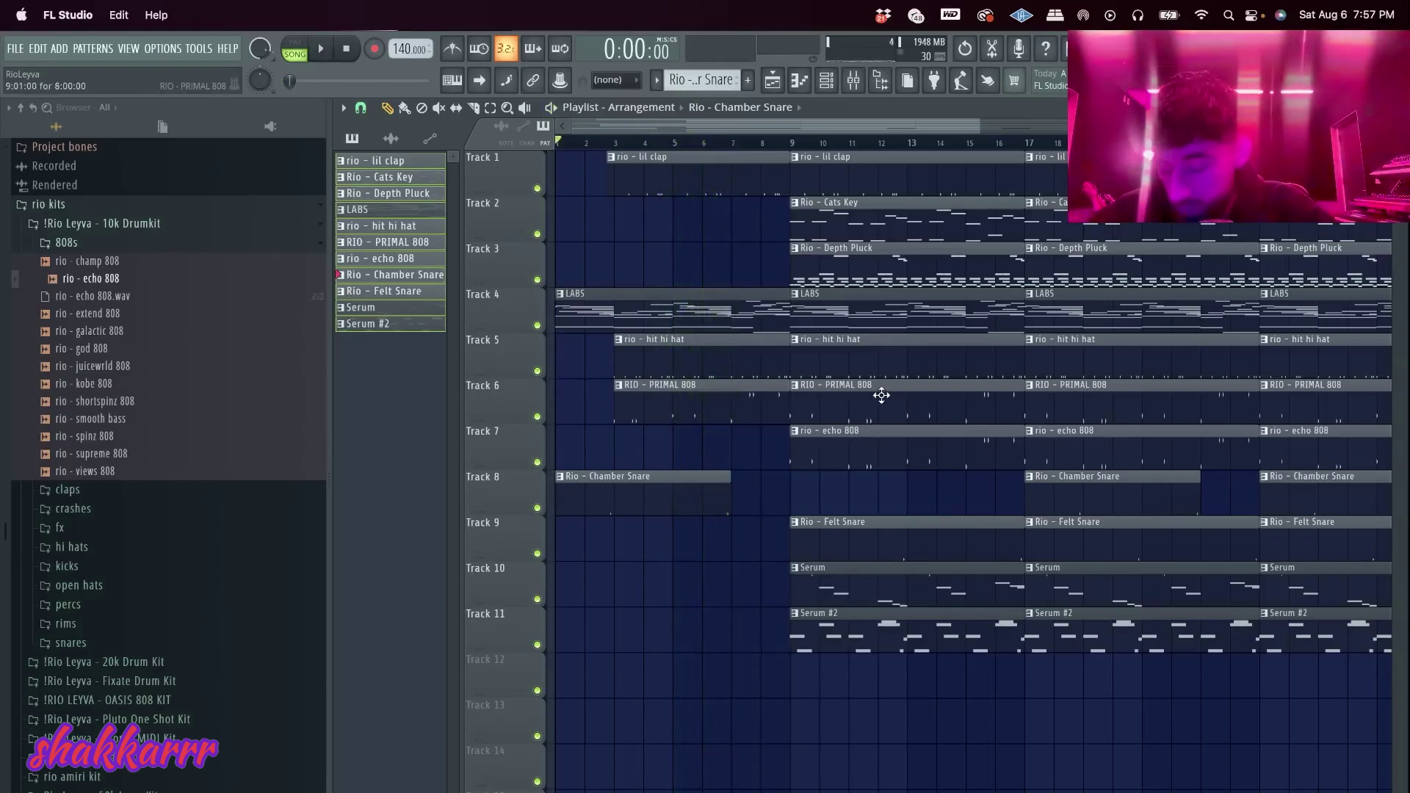
# Load ShaperBox 2 from the favorites into an effect slot of mixer Insert 15
pyautogui.click(853, 79)
pyautogui.click(933, 273)
pyautogui.click(1274, 157)
pyautogui.moveTo(1259, 193)
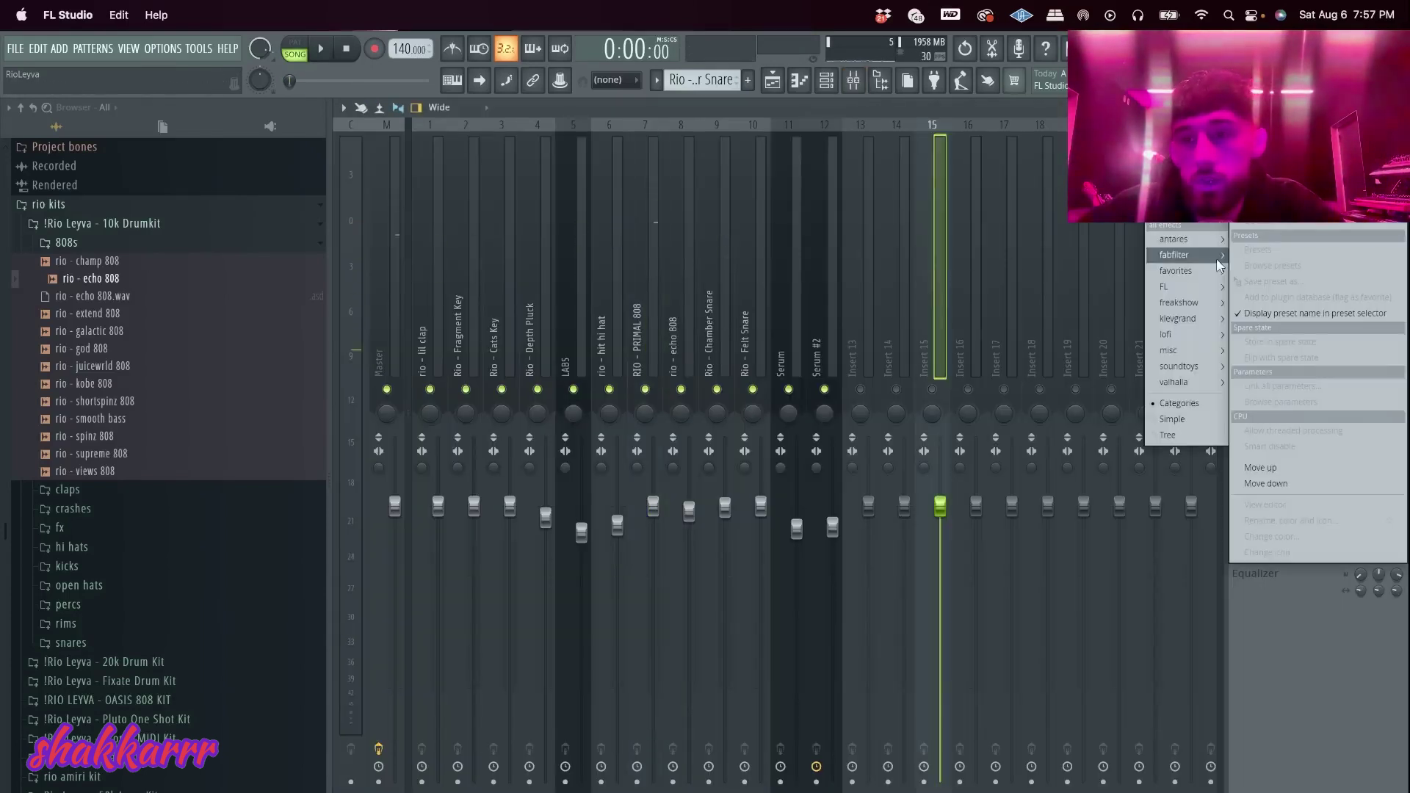
pyautogui.moveTo(1196, 269)
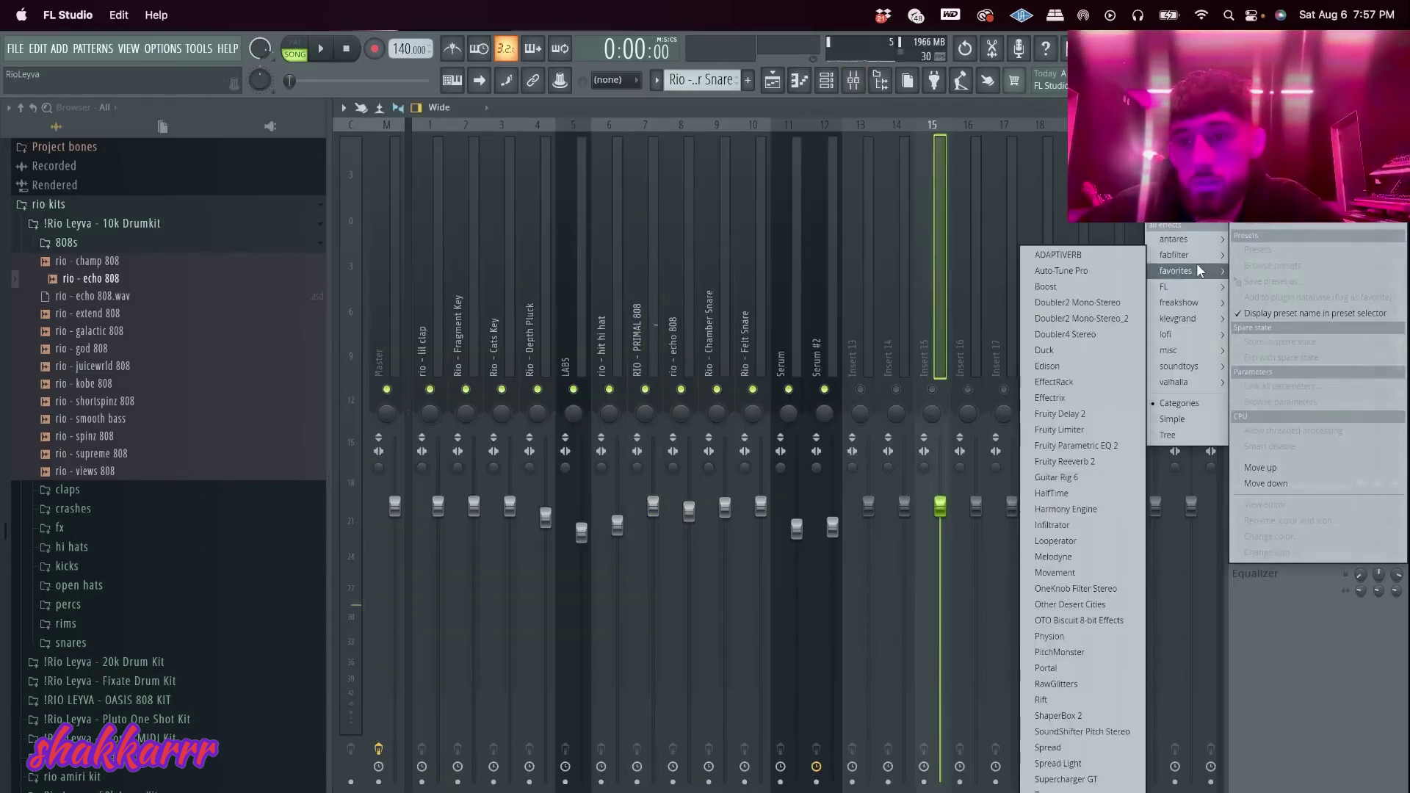
pyautogui.click(1079, 715)
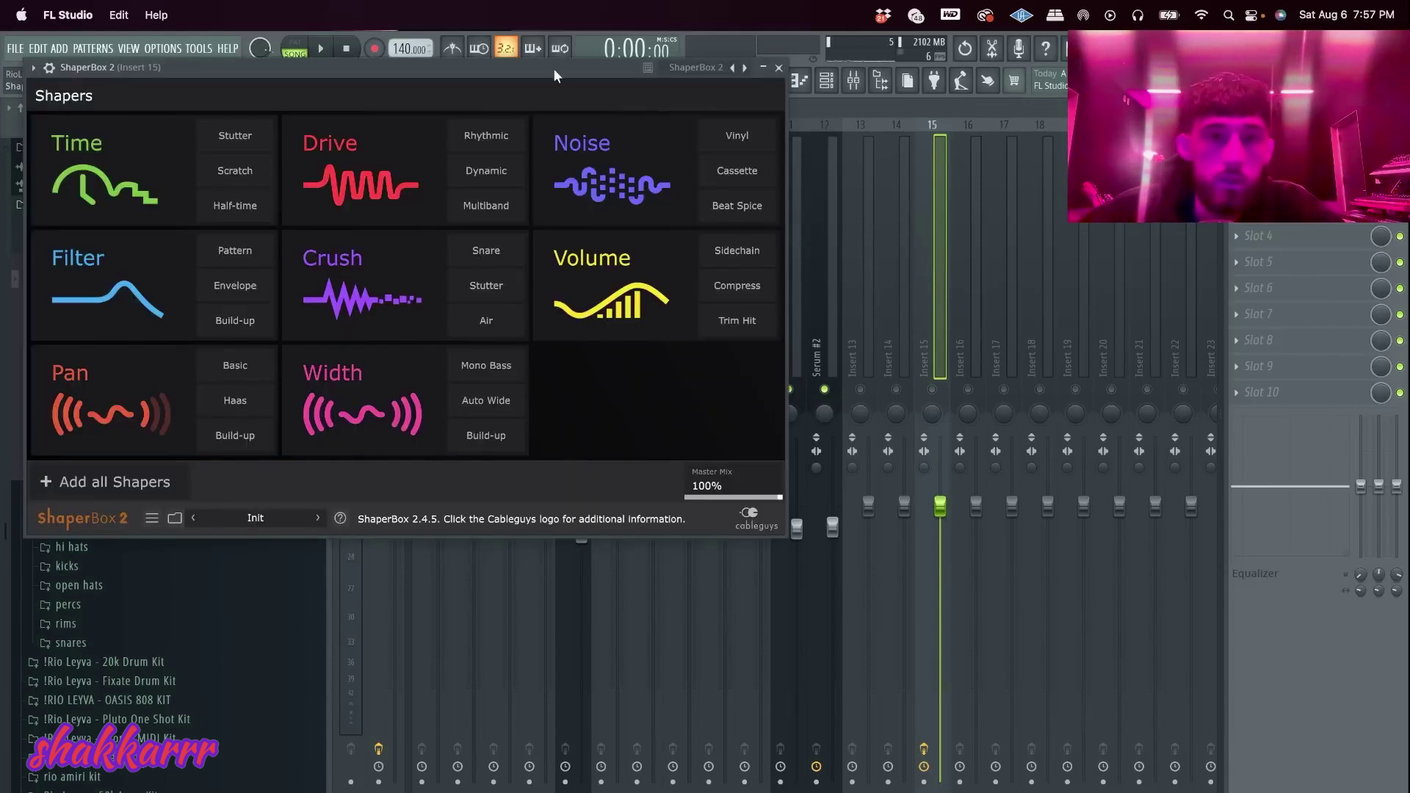
# Try to sync the ShaperBox 2 presets with the Cableguys preset cloud, and close the plugin window
pyautogui.moveTo(554, 76); pyautogui.dragTo(905, 135)
pyautogui.click(524, 577)
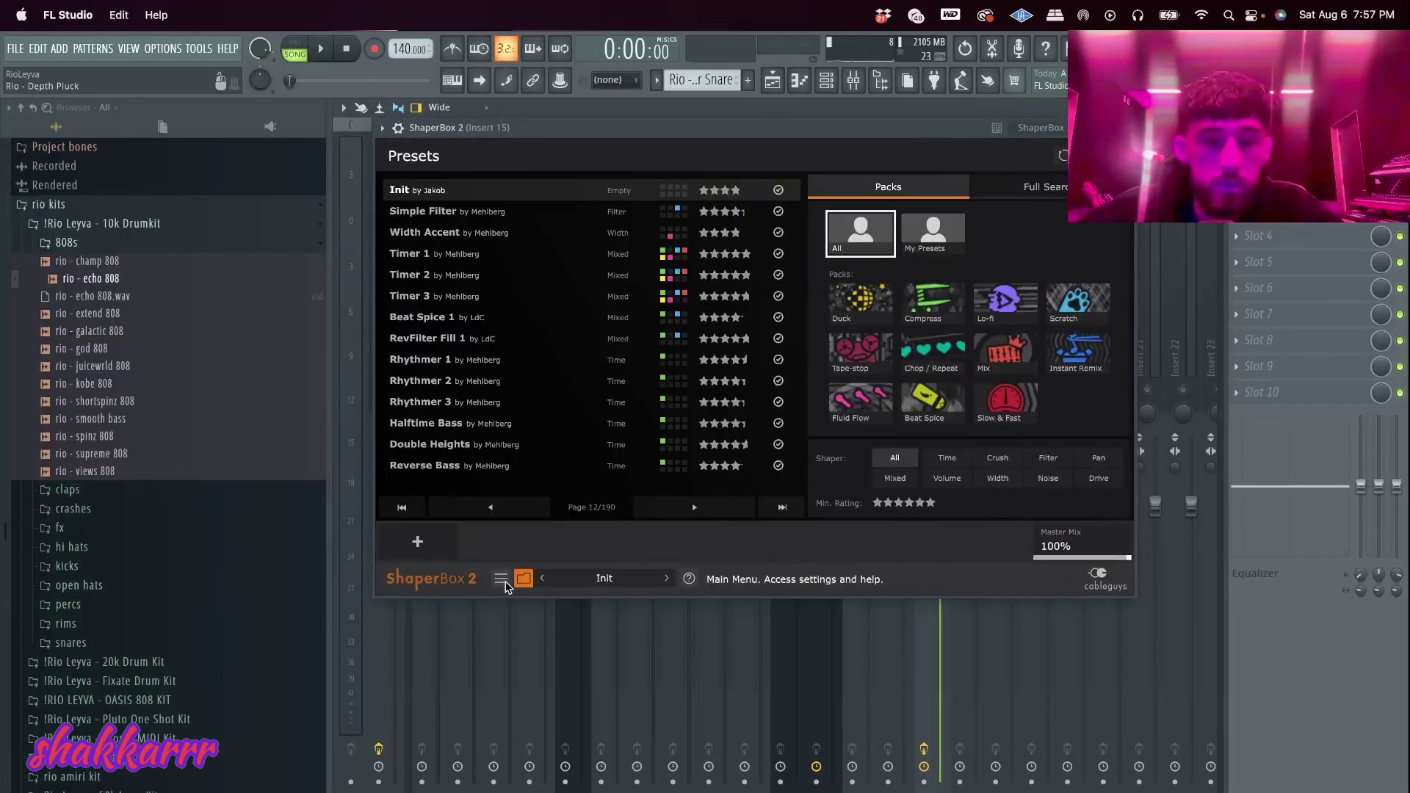
pyautogui.click(503, 580)
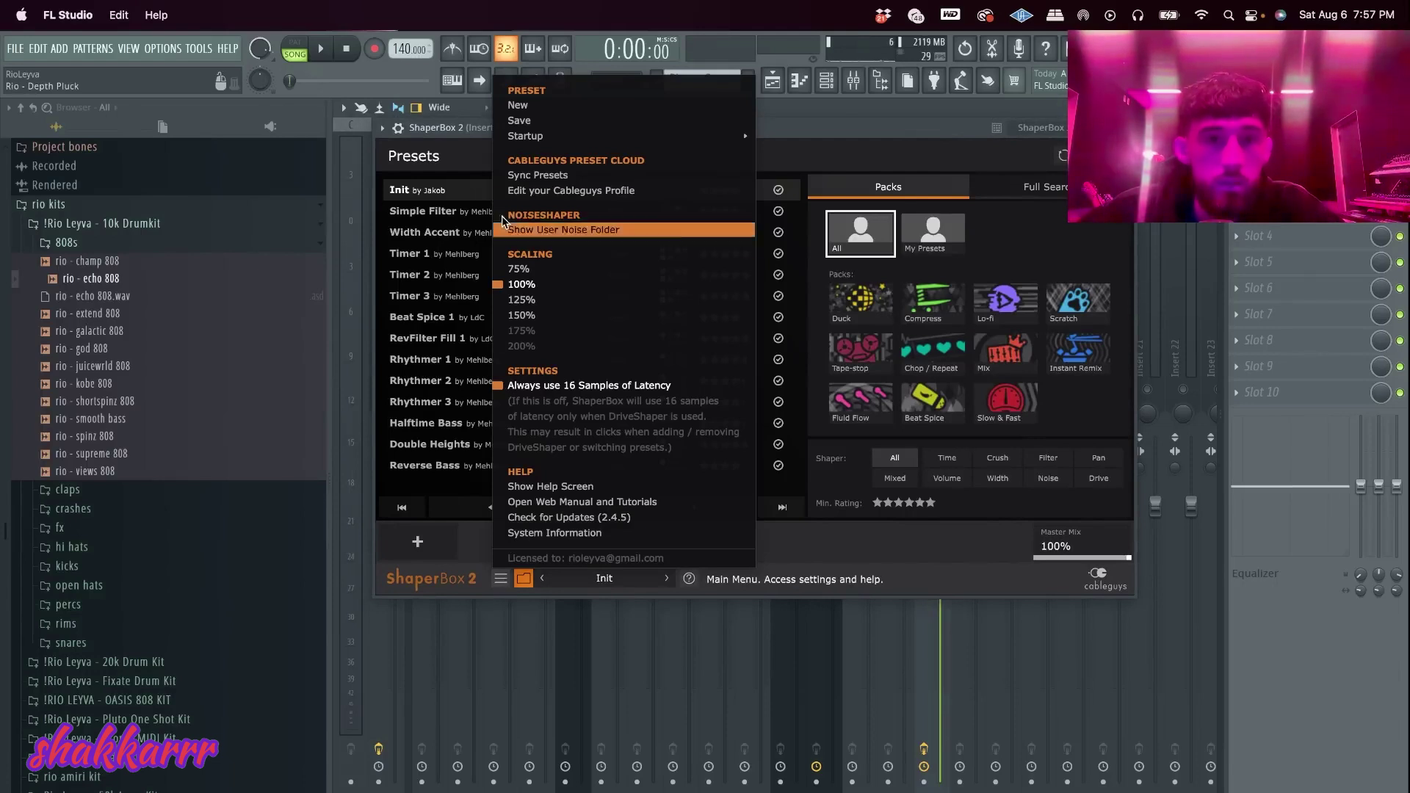
pyautogui.click(579, 177)
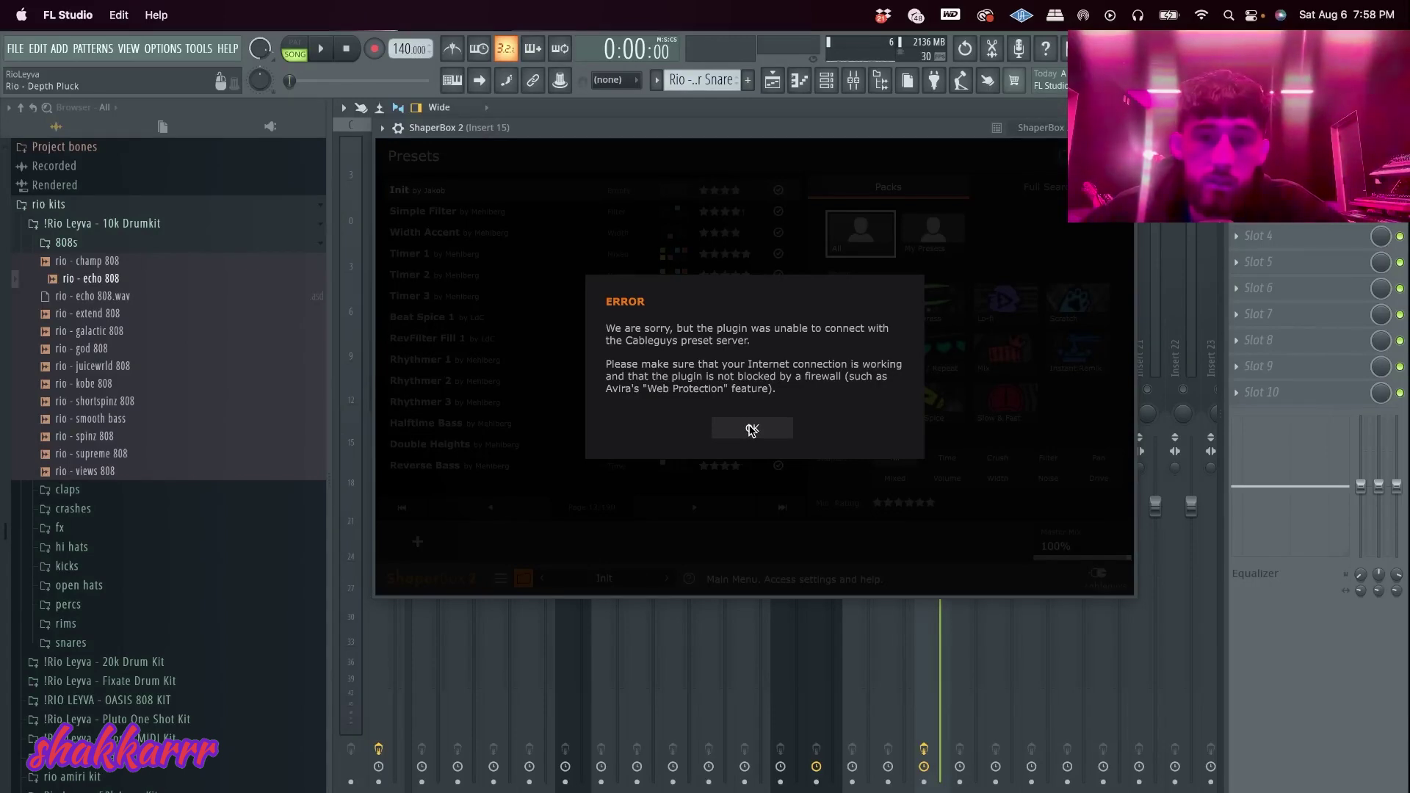
pyautogui.click(751, 429)
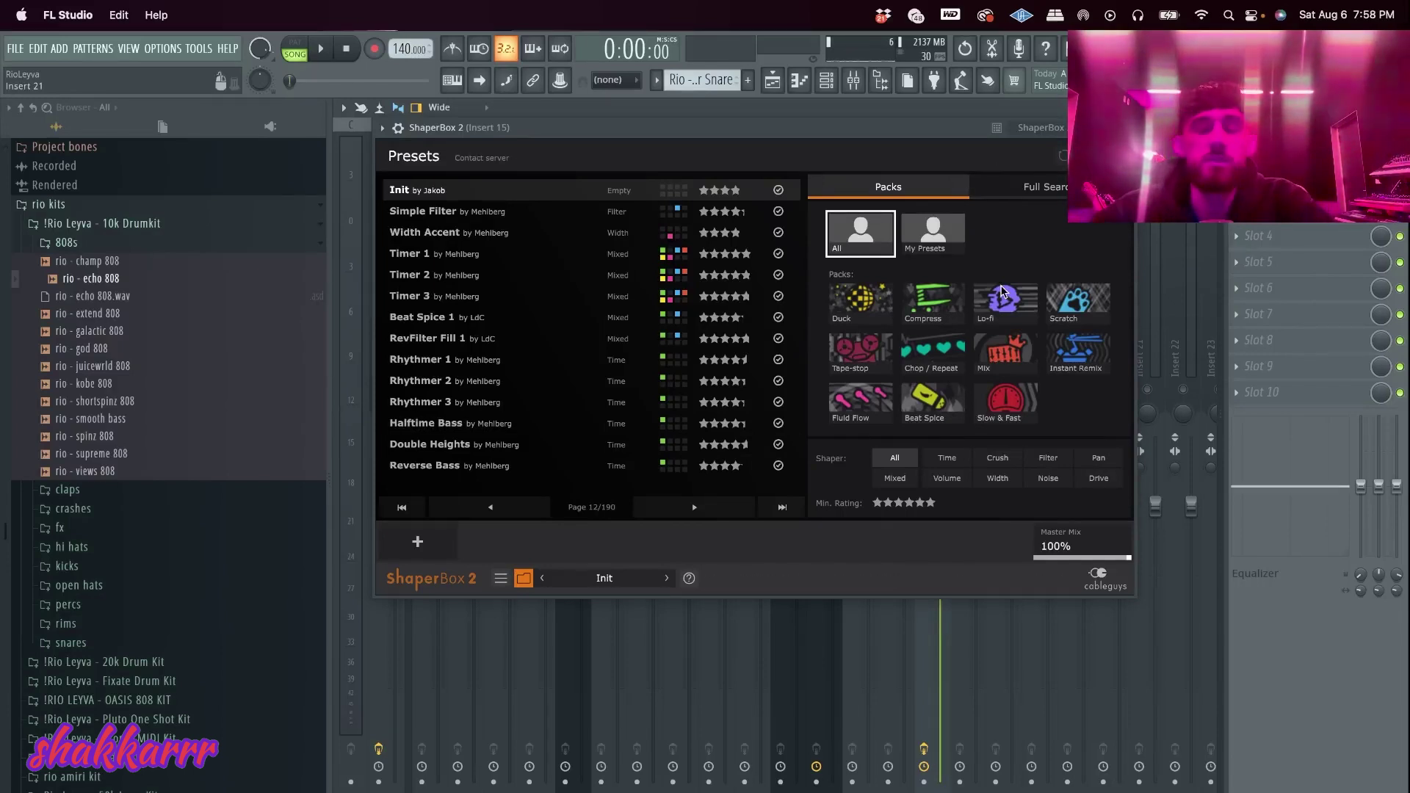
pyautogui.moveTo(672, 136); pyautogui.dragTo(761, 182)
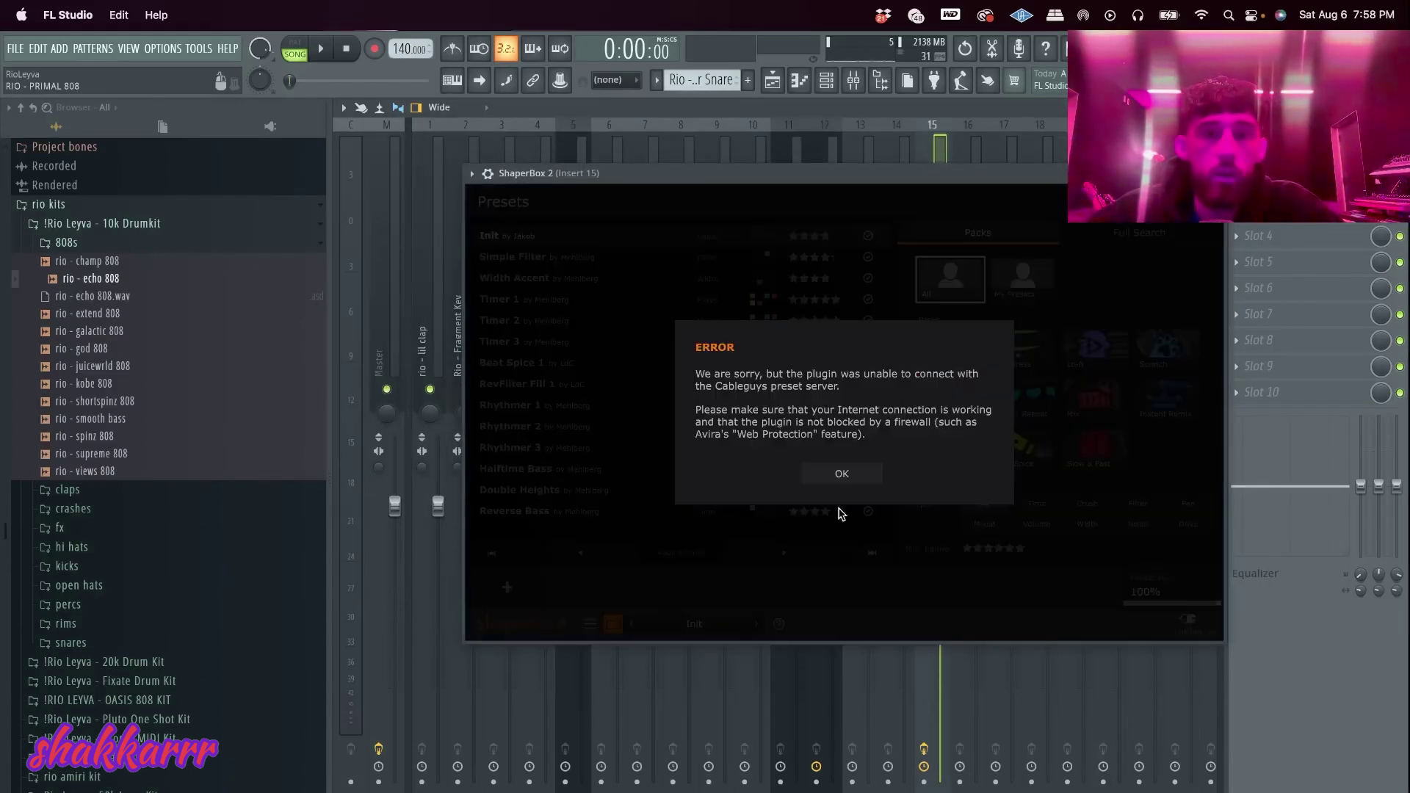
pyautogui.click(832, 470)
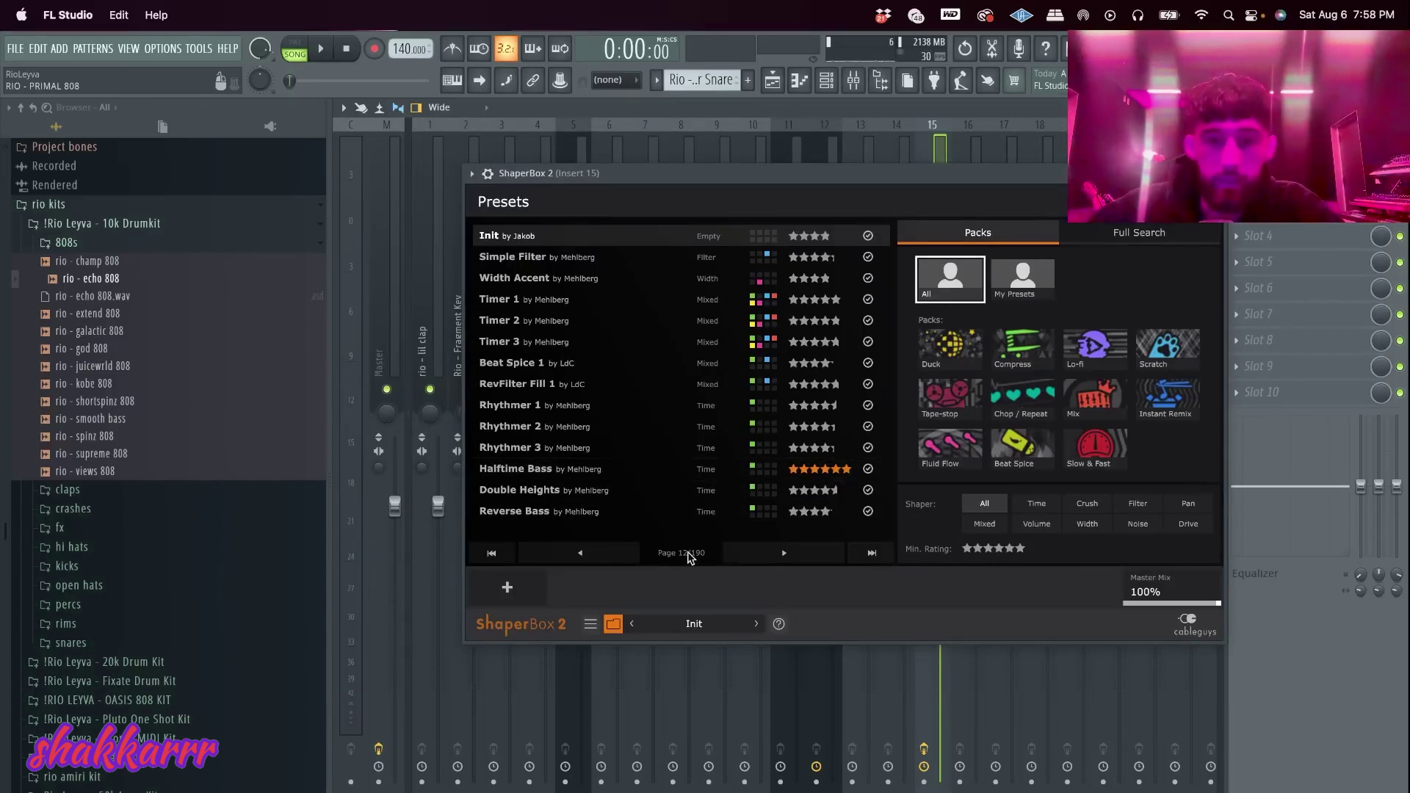
pyautogui.click(1215, 174)
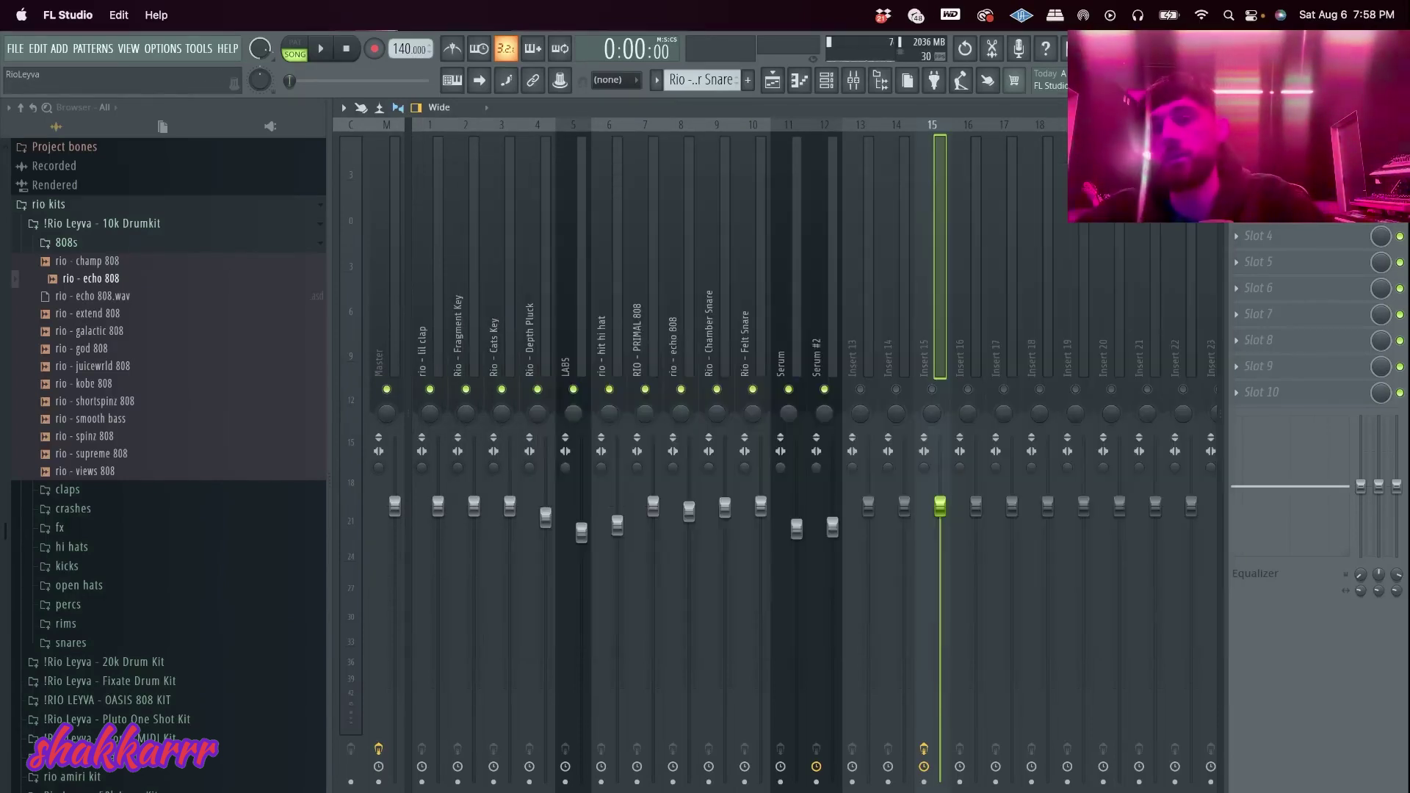
# Delete the PRIMAL 808, LABS and Serum #2 clips from bars 9 to 16 of the playlist while it plays
pyautogui.click(827, 81)
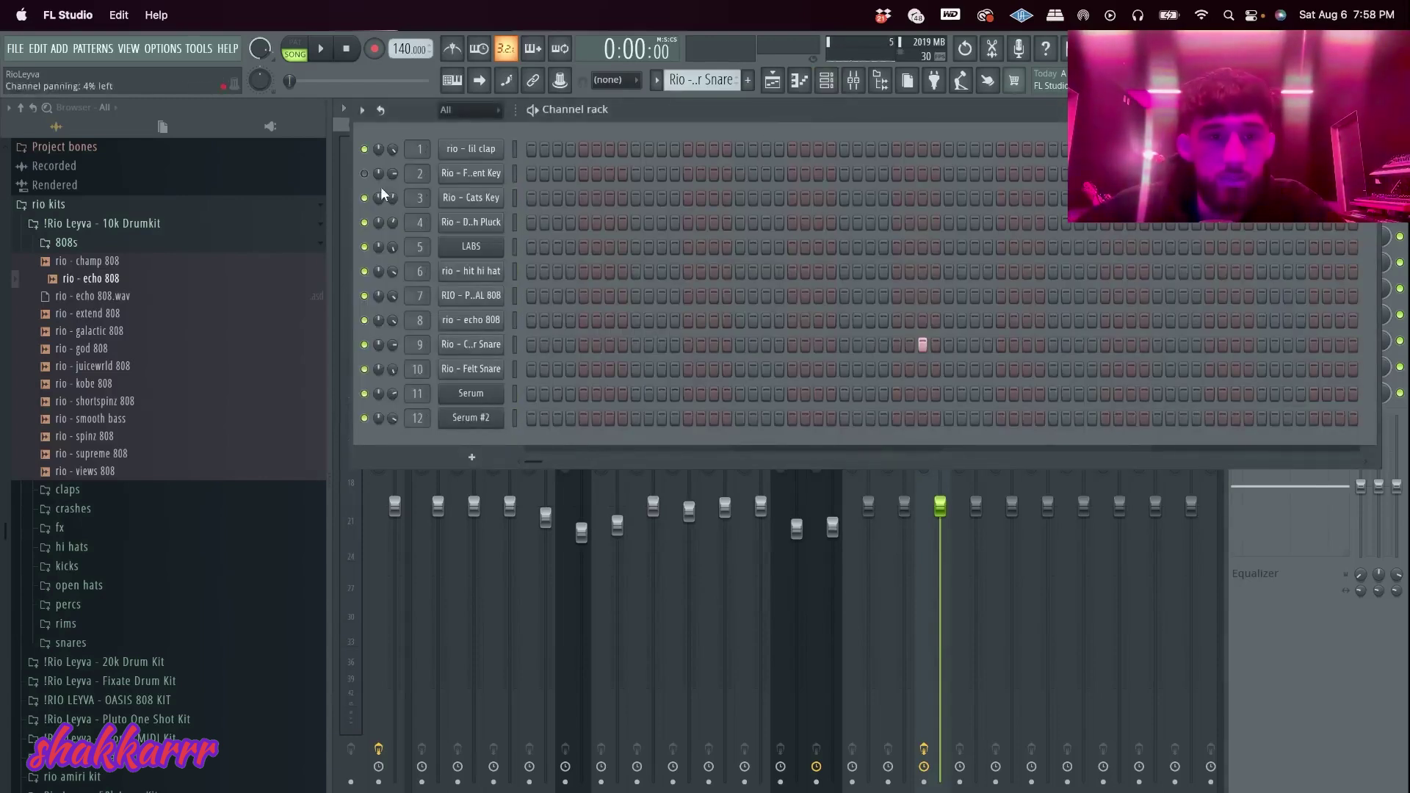
pyautogui.click(772, 81)
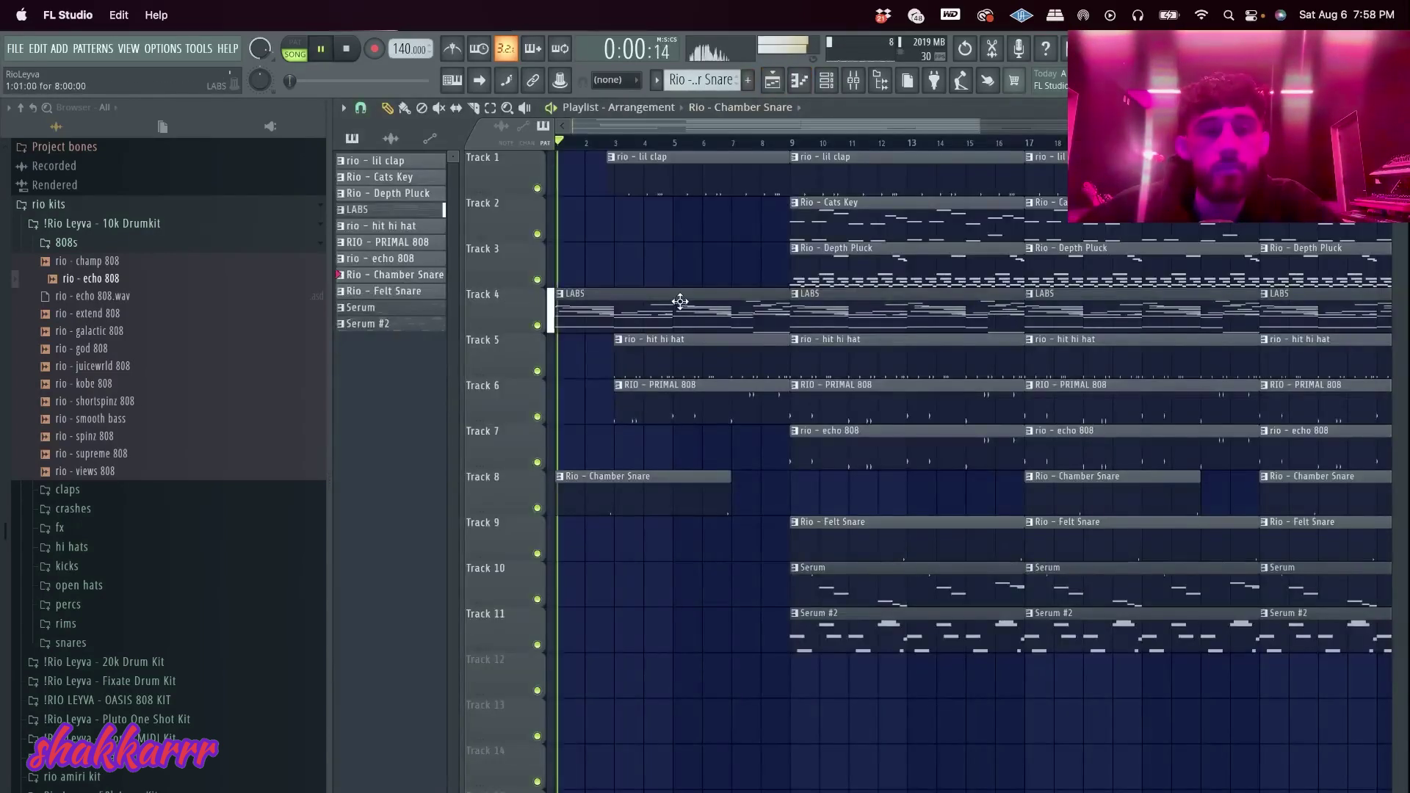
pyautogui.keyDown('ctrl'); pyautogui.scroll(-3, 759, 382); pyautogui.keyUp('ctrl')
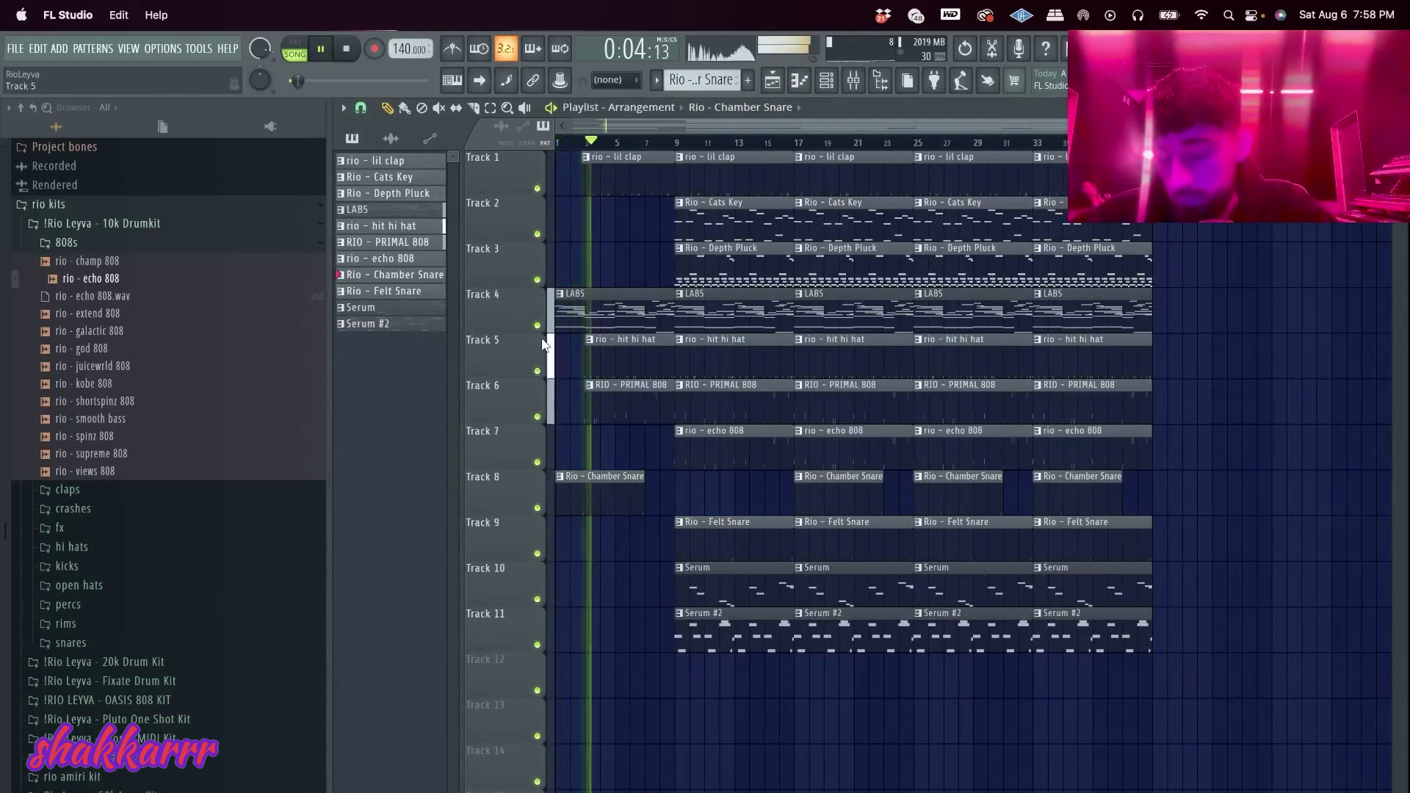
pyautogui.keyDown('ctrl'); pyautogui.scroll(3, 573, 409); pyautogui.keyUp('ctrl')
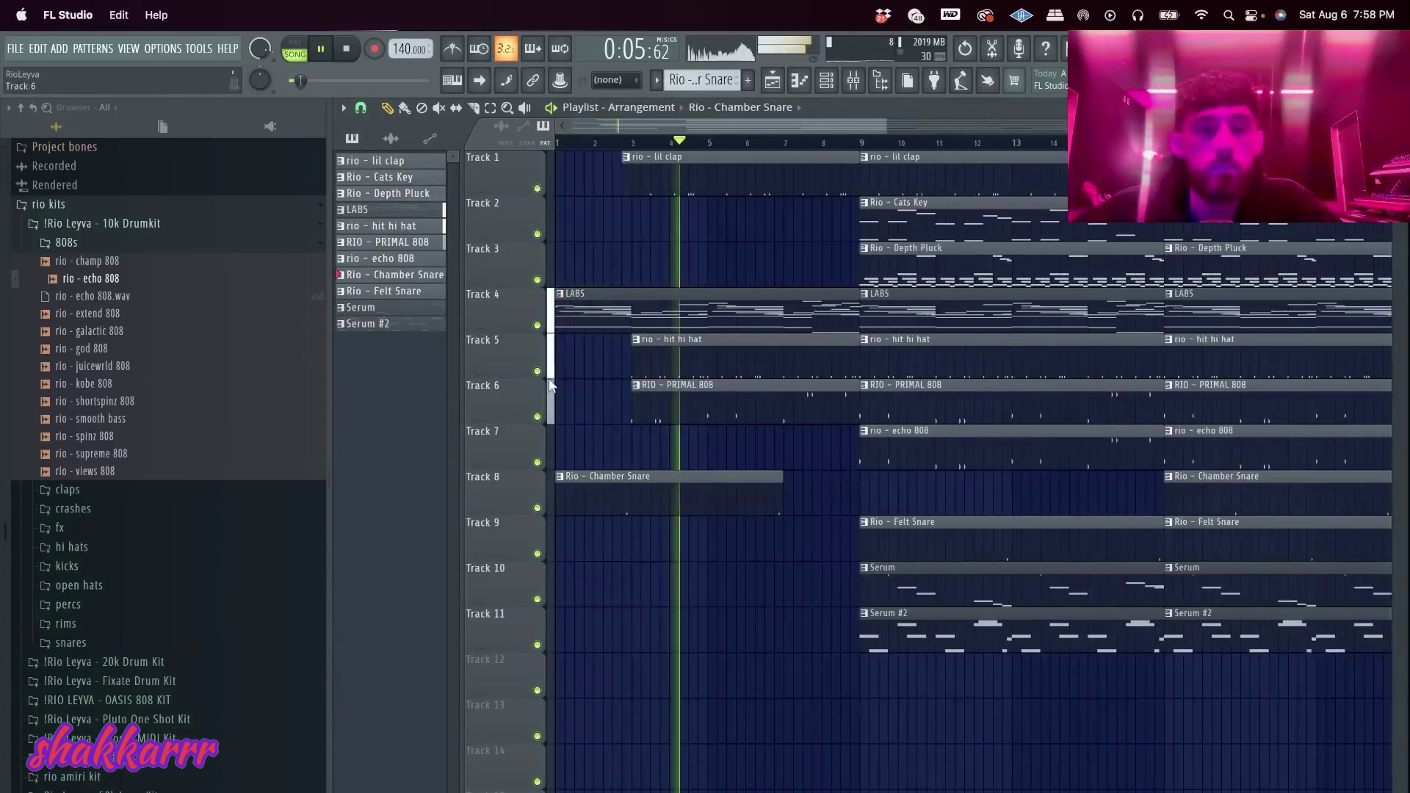
pyautogui.rightClick(943, 412)
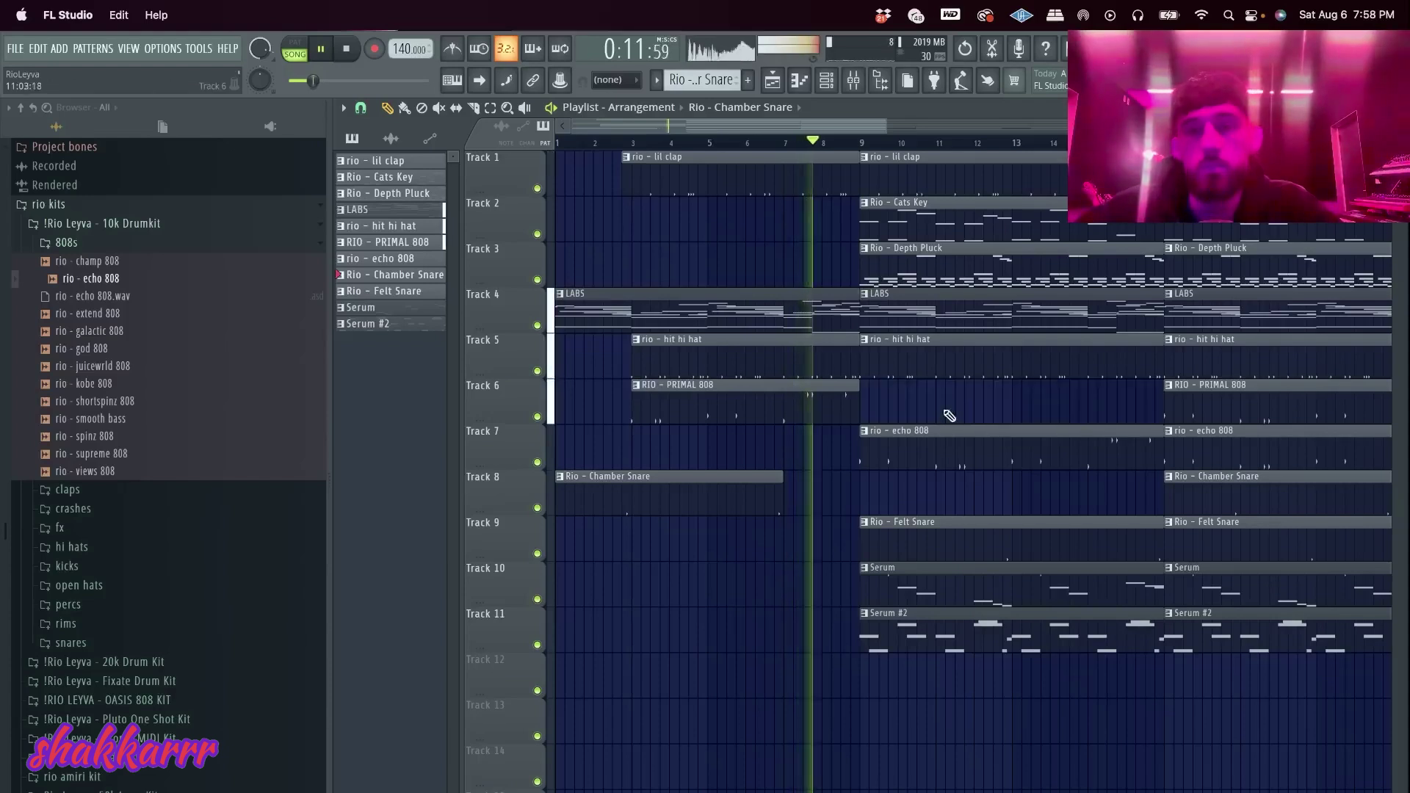
pyautogui.rightClick(934, 319)
pyautogui.rightClick(914, 641)
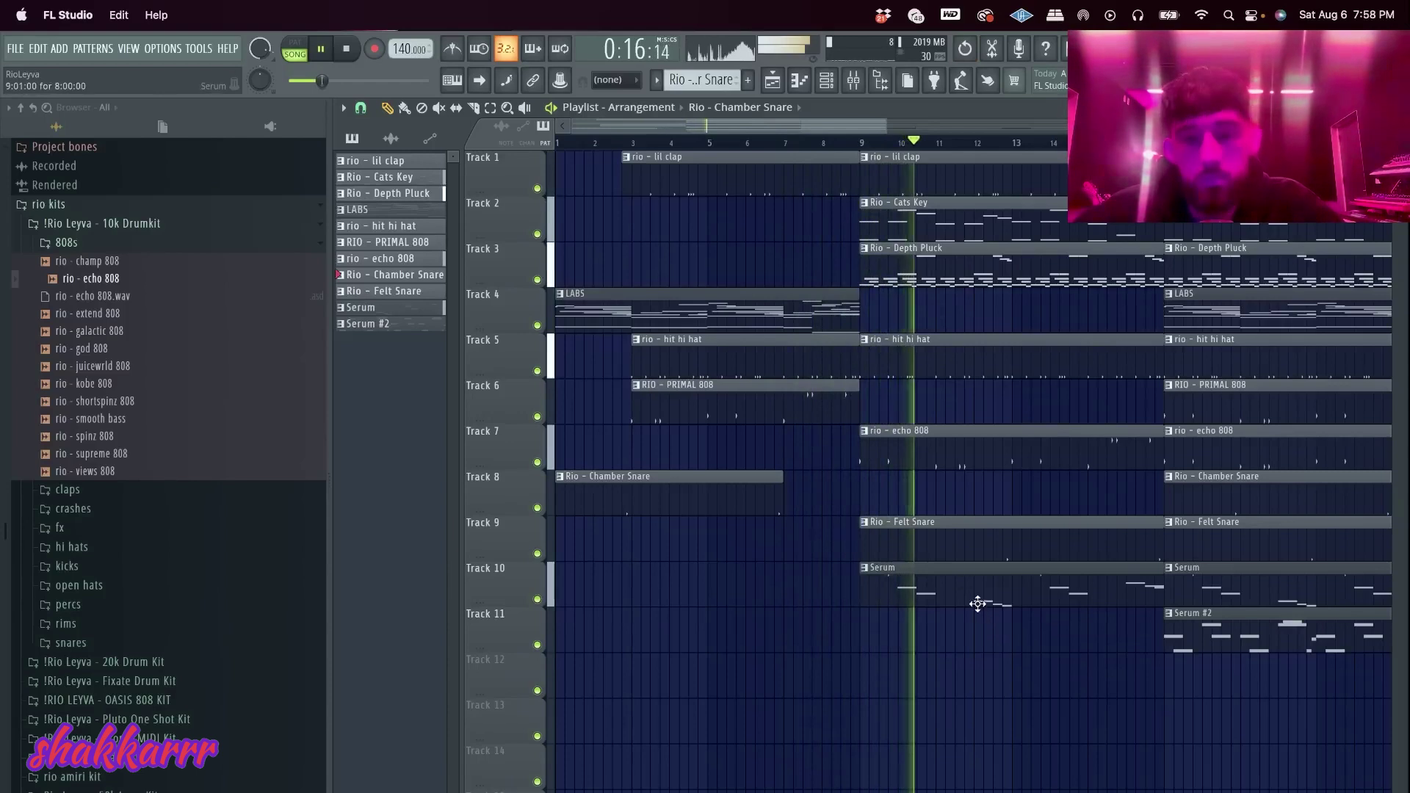
# Check the Serum track's level in the mixer and return to the playlist arrangement
pyautogui.click(852, 79)
pyautogui.click(796, 528)
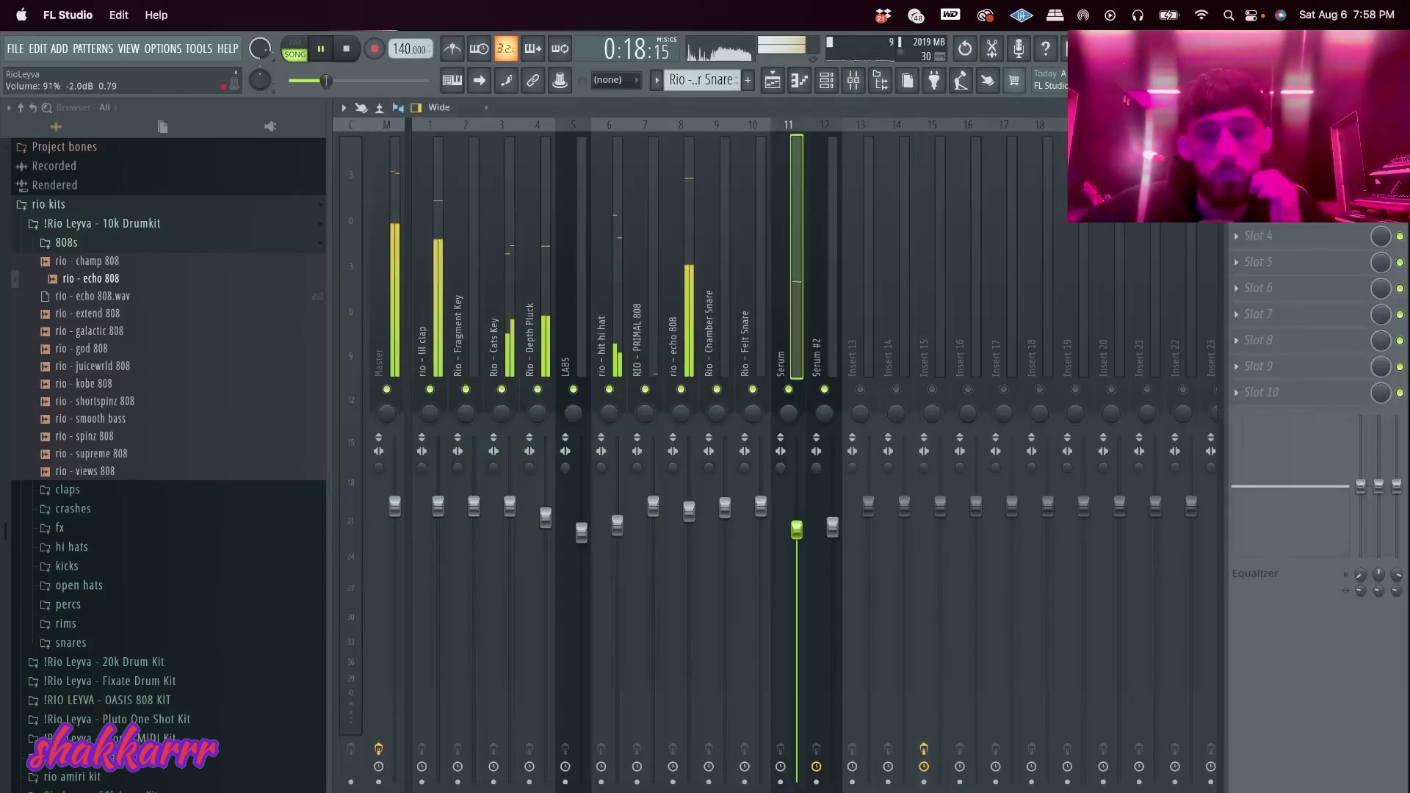
pyautogui.click(774, 79)
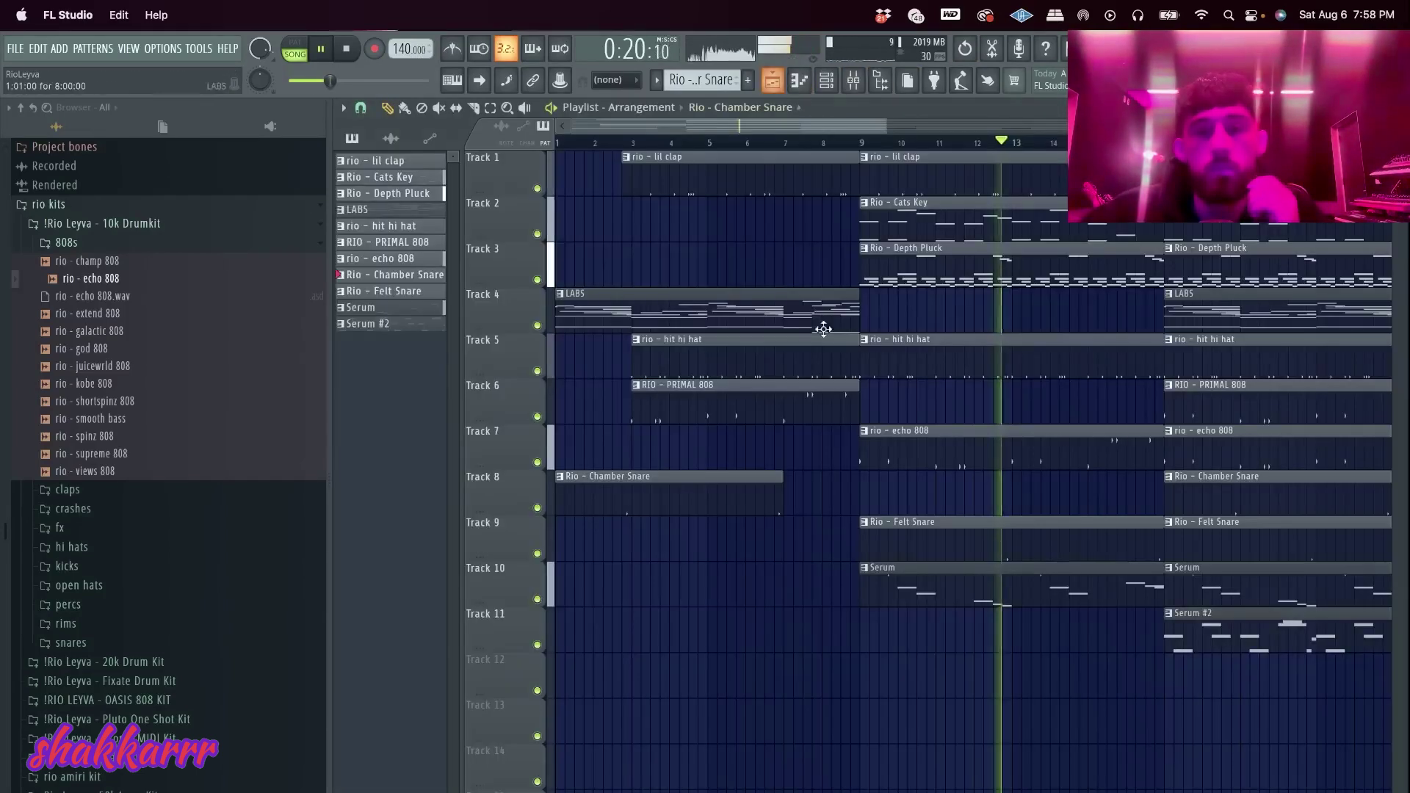
# Try Serum #2 at bar 9, remove the Serum #2 clips from bars 9 and 17, and duplicate the LABS clip into bars 9 to 16
pyautogui.moveTo(986, 639); pyautogui.dragTo(899, 637)
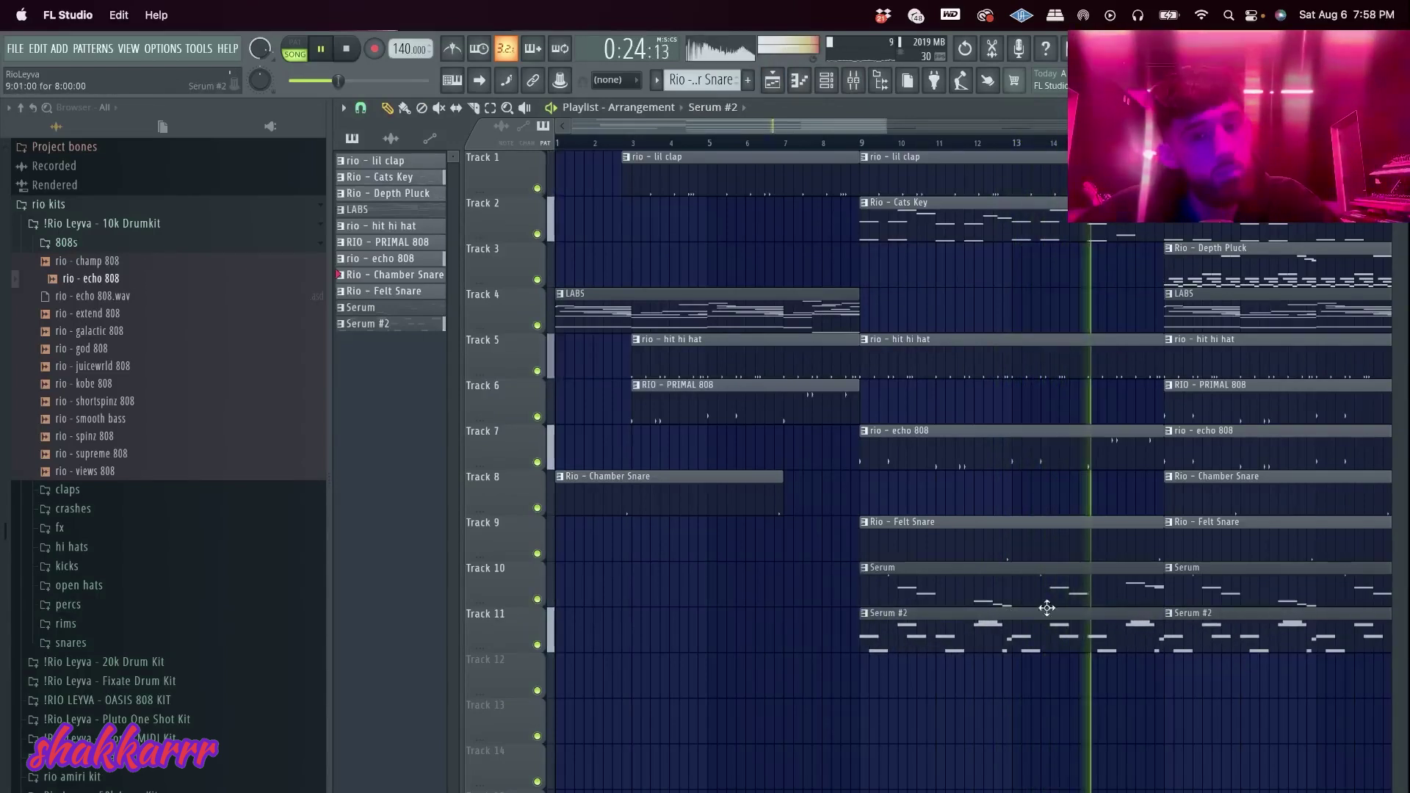
pyautogui.rightClick(1213, 635)
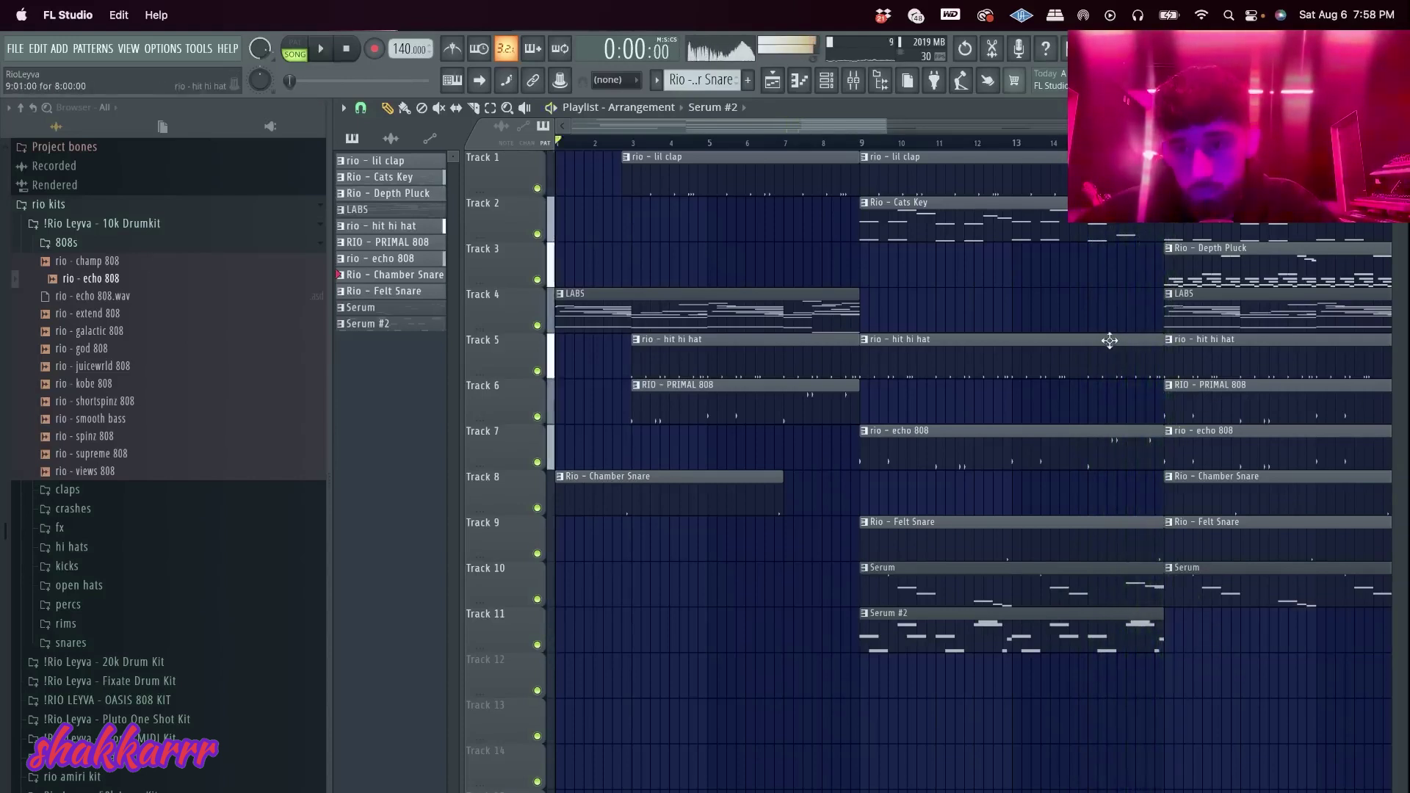
pyautogui.click(838, 142)
pyautogui.rightClick(949, 646)
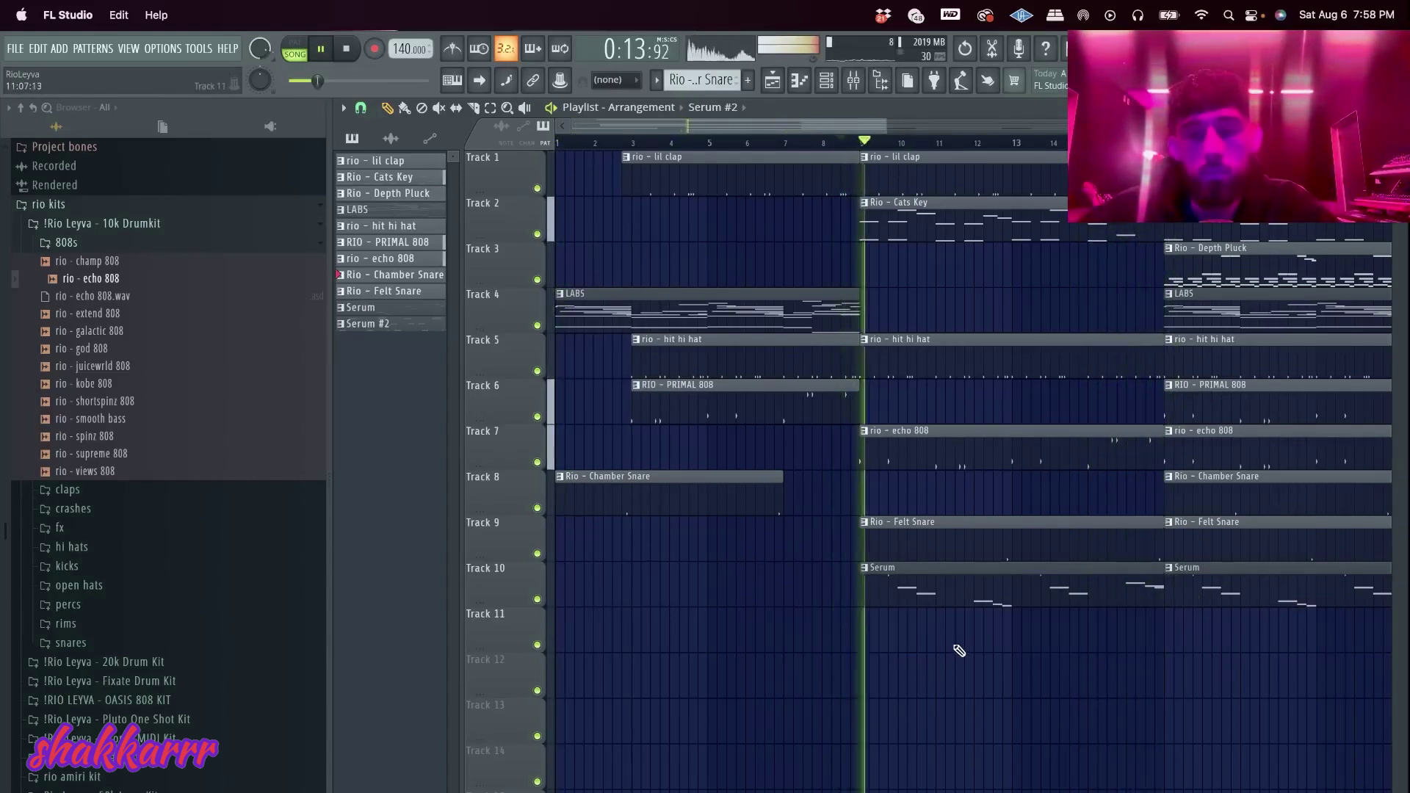
pyautogui.keyDown('super'); pyautogui.click(792, 306); pyautogui.keyUp('super')
pyautogui.press('super+b')
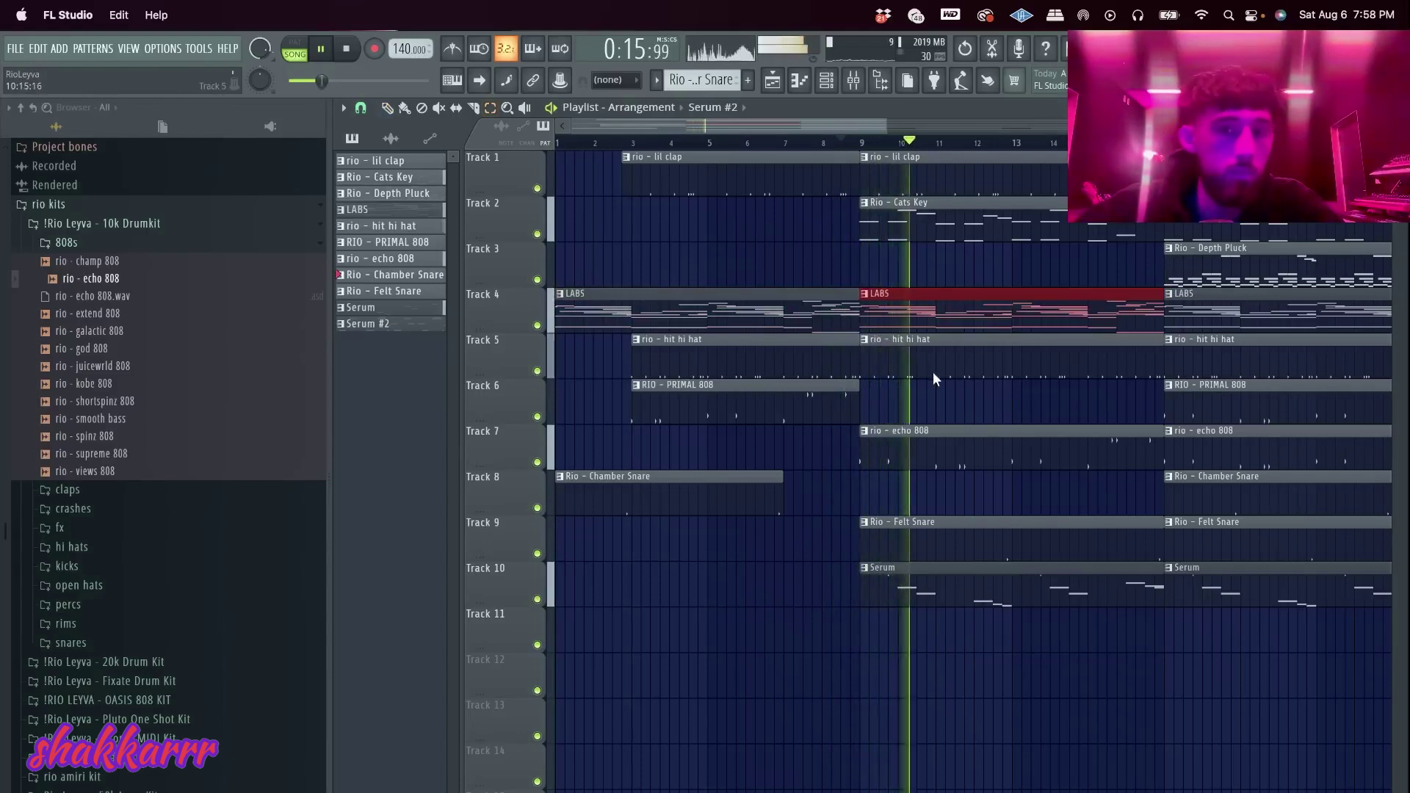
# Replace the LABS and Rio - Depth Pluck clips in bars 17 to 24 with a Serum #2 clip on Track 11
pyautogui.scroll(-3, 967, 372)
pyautogui.scroll(3, 747, 285)
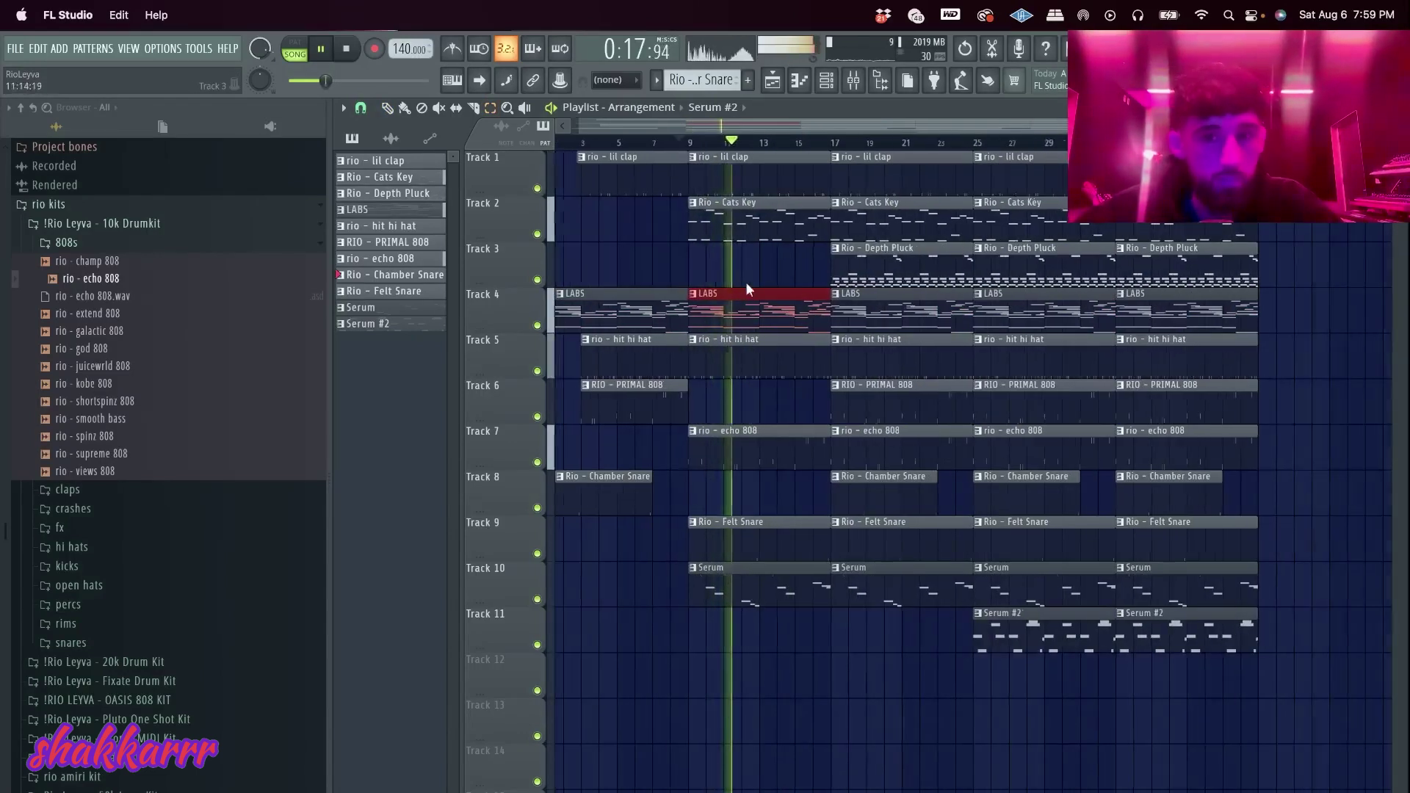
pyautogui.keyDown('super'); pyautogui.click(927, 315); pyautogui.keyUp('super')
pyautogui.press('Delete')
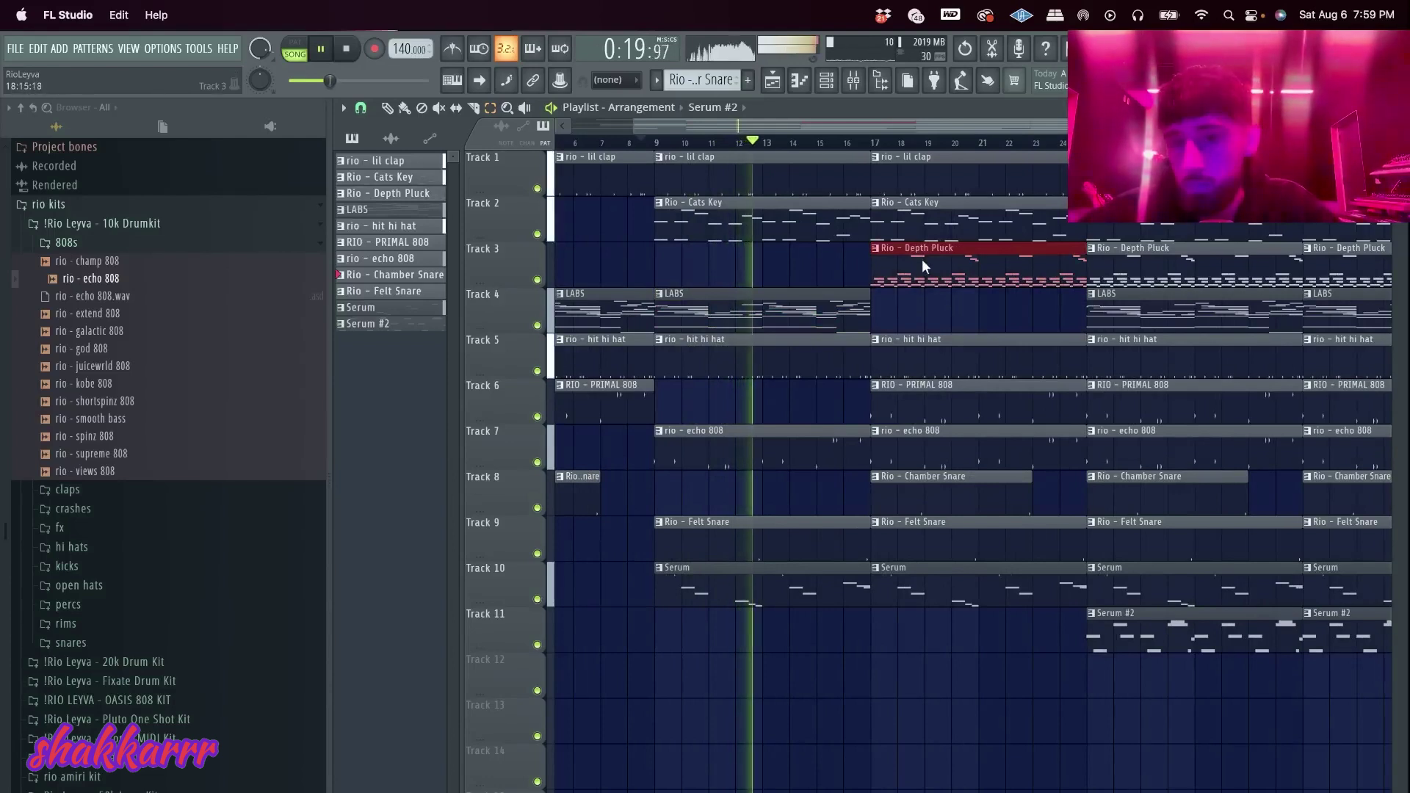
pyautogui.press('Delete')
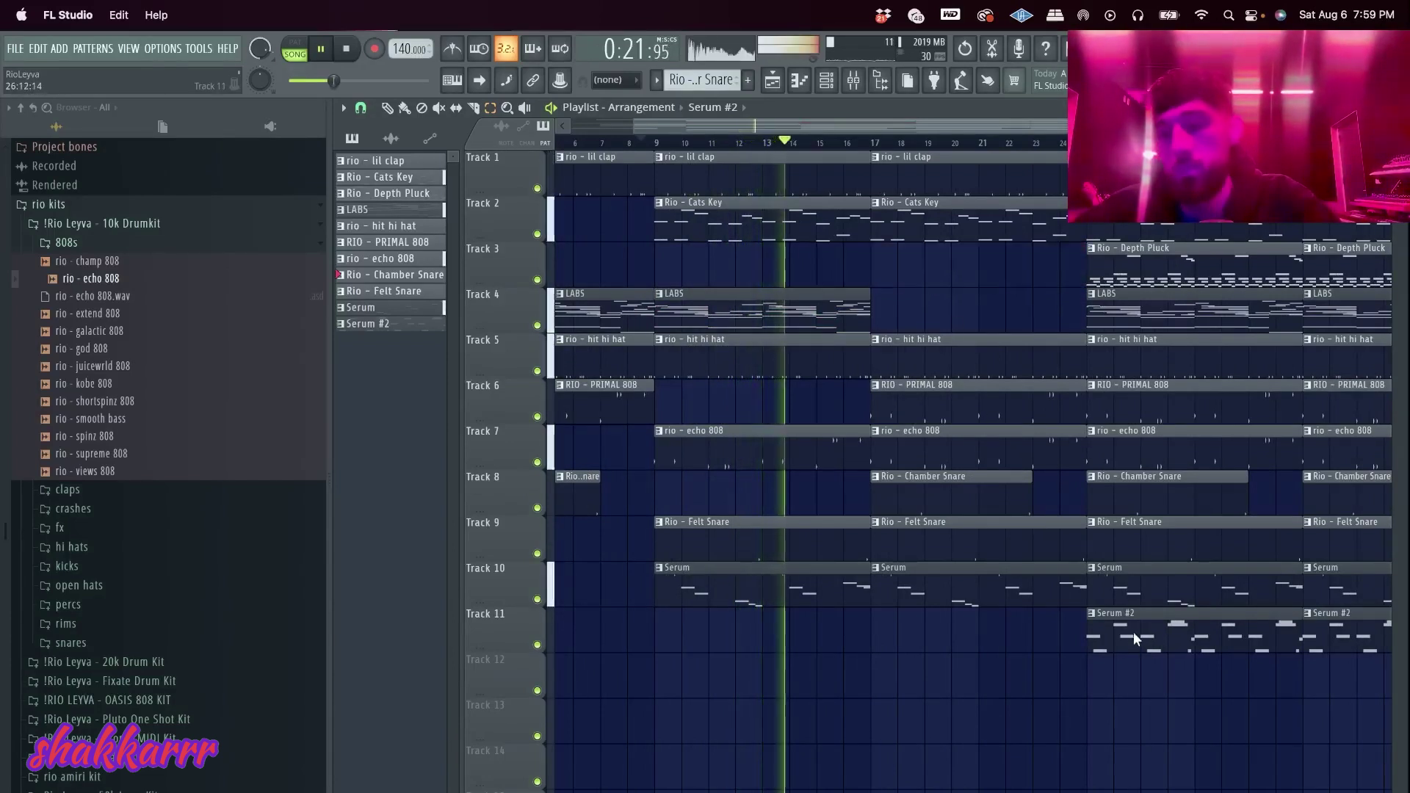
pyautogui.click(925, 624)
pyautogui.moveTo(924, 625); pyautogui.dragTo(928, 624)
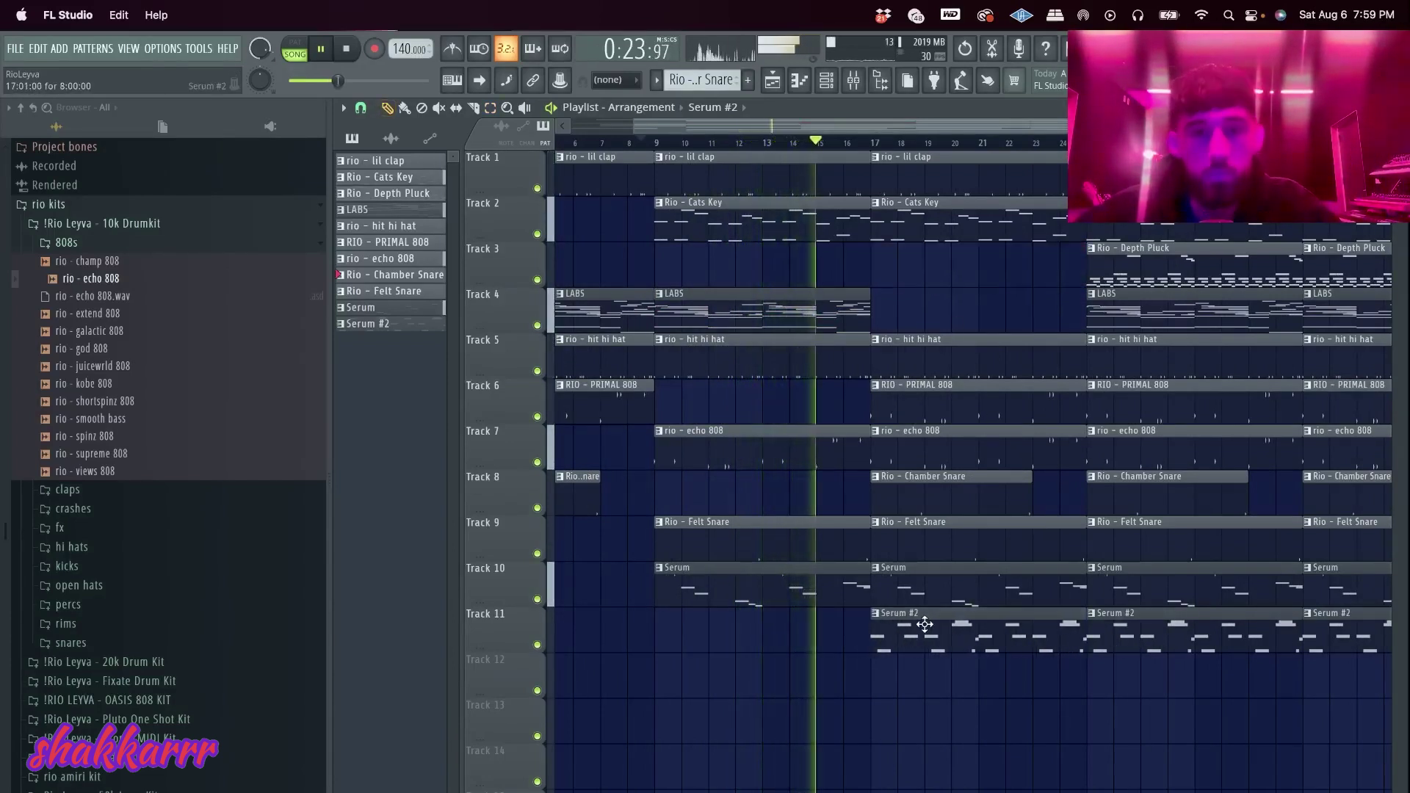
# Delete the echo 808 and Serum clips from bars 17 to 24 and cut off the start of the PRIMAL 808 clip there
pyautogui.rightClick(913, 447)
pyautogui.press('c')
pyautogui.rightClick(887, 409)
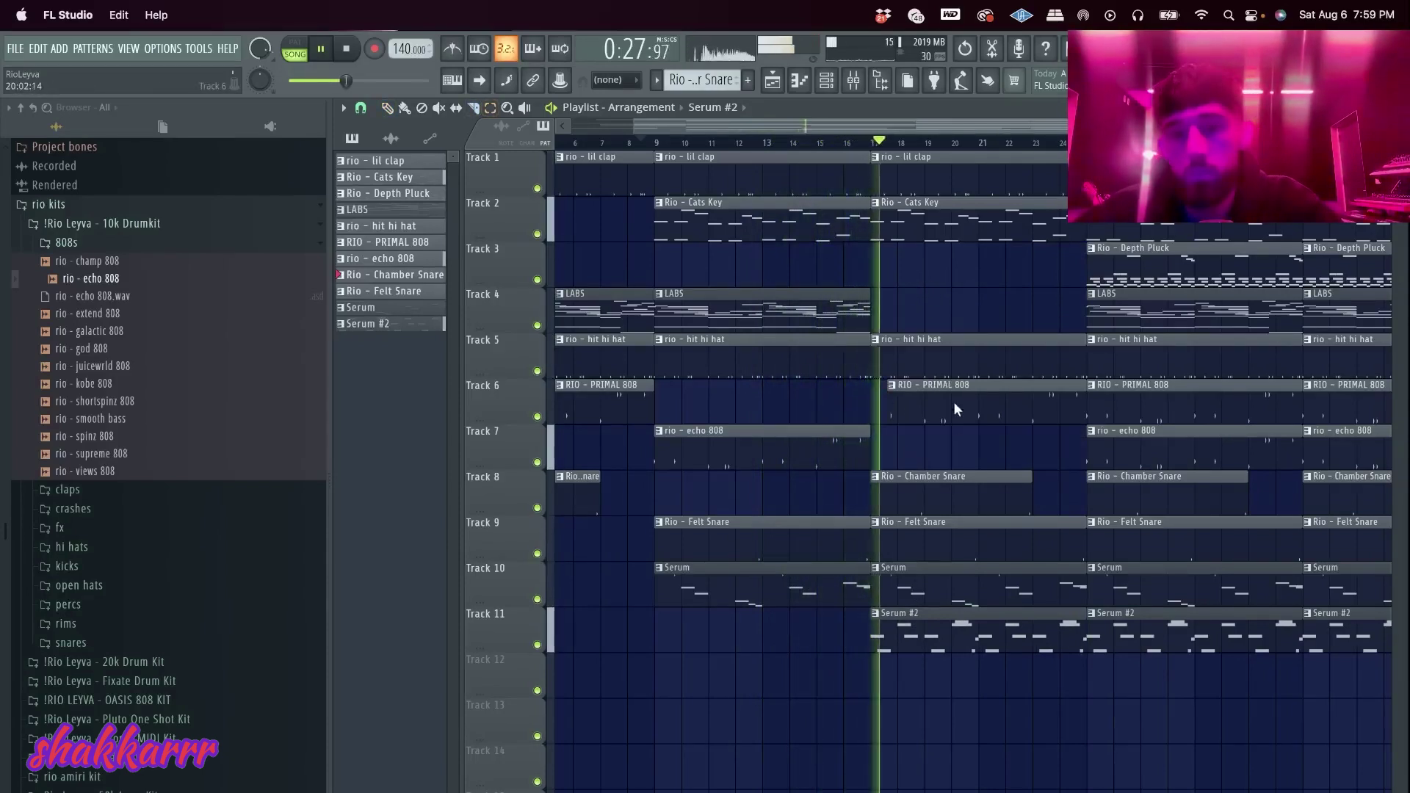
pyautogui.rightClick(974, 593)
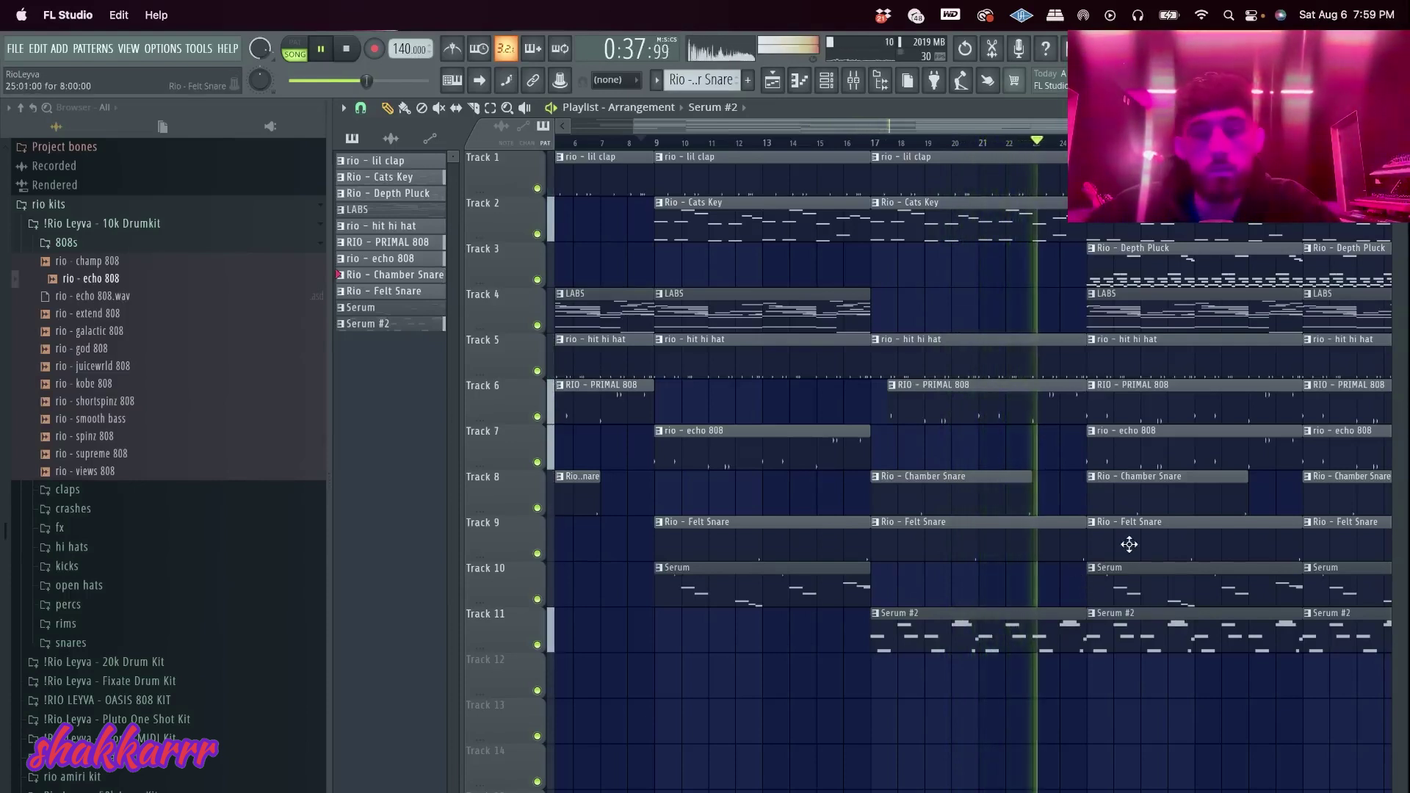
# Delete the Serum #2, Depth Pluck, echo 808 and PRIMAL 808 clips from bars 25 to 32
pyautogui.rightClick(1131, 624)
pyautogui.rightClick(1193, 253)
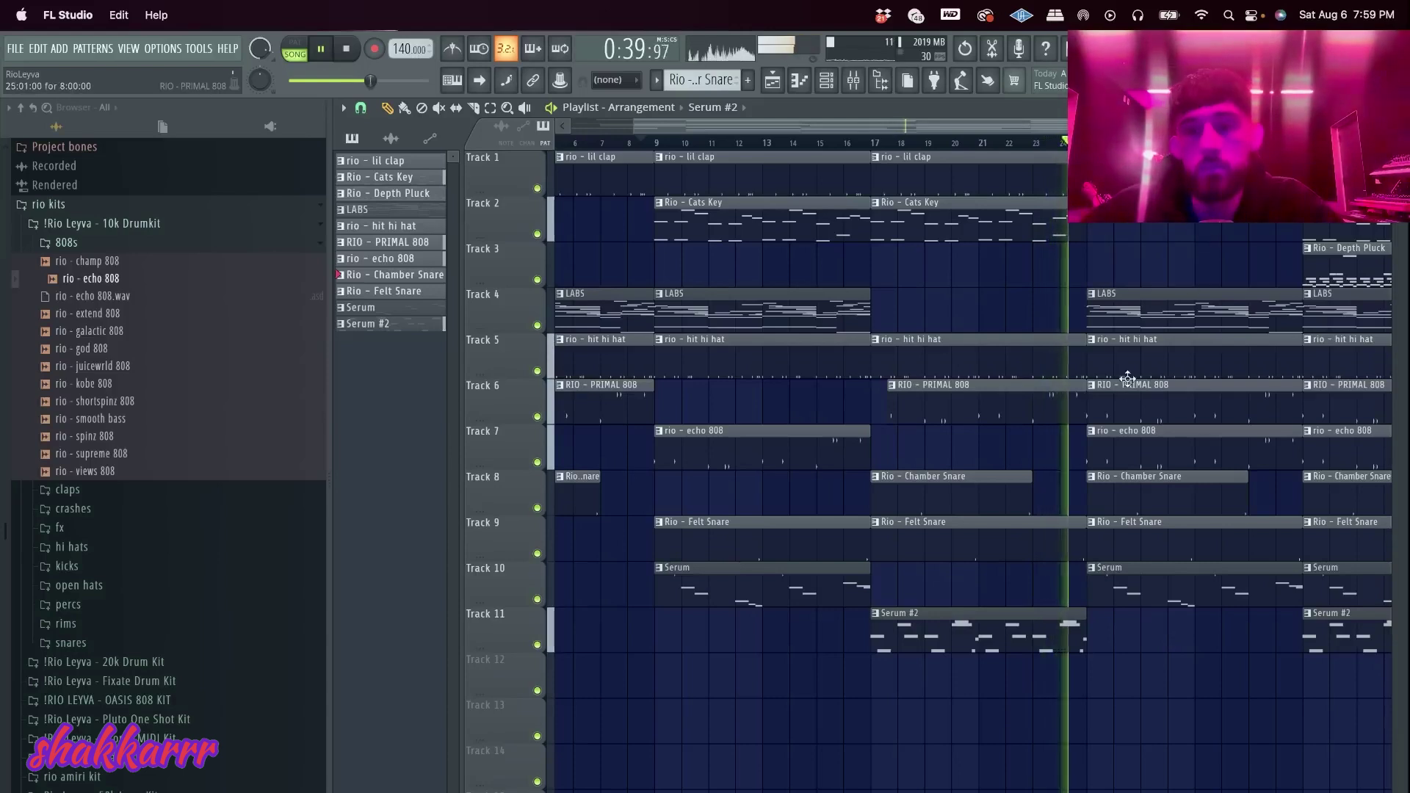
pyautogui.rightClick(1135, 433)
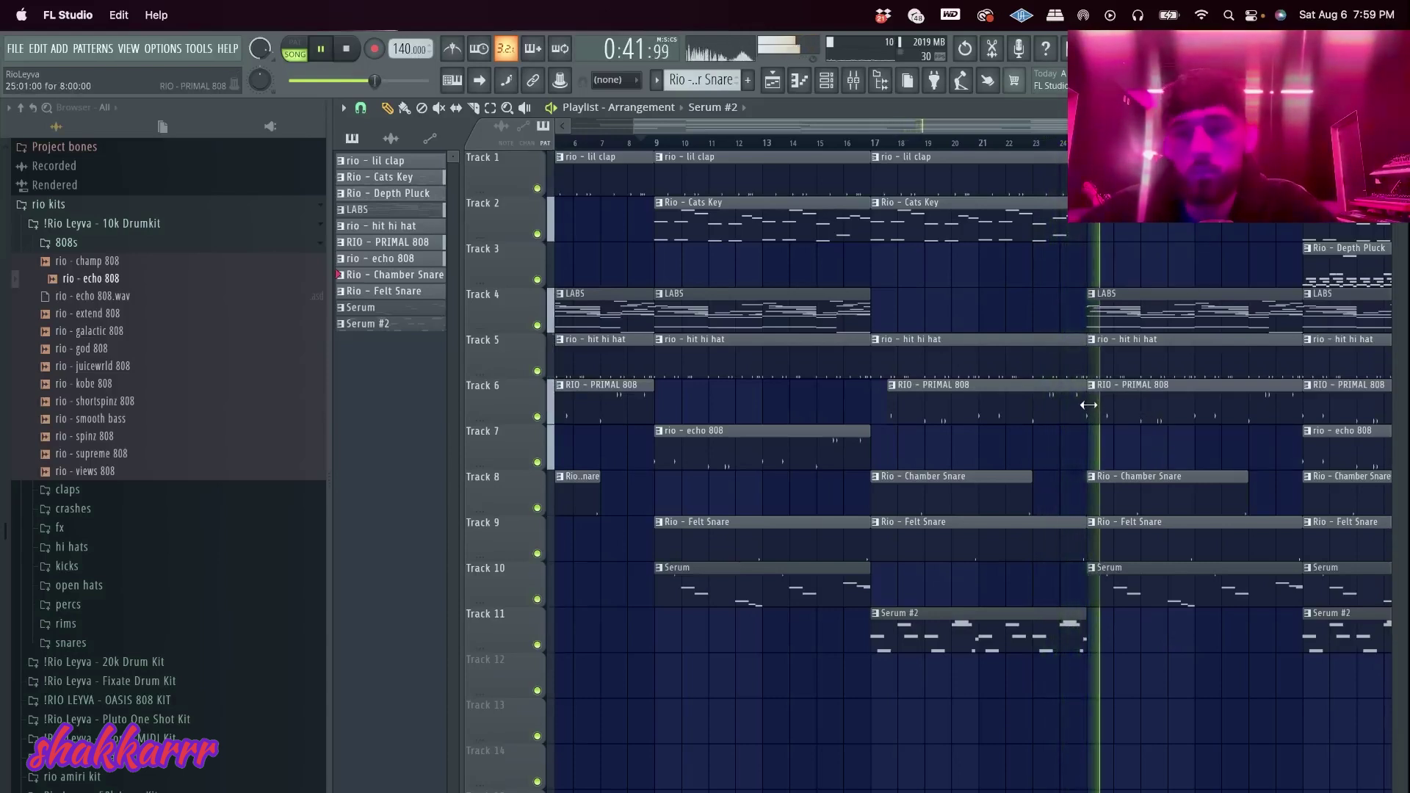
pyautogui.moveTo(1088, 404); pyautogui.dragTo(1138, 406)
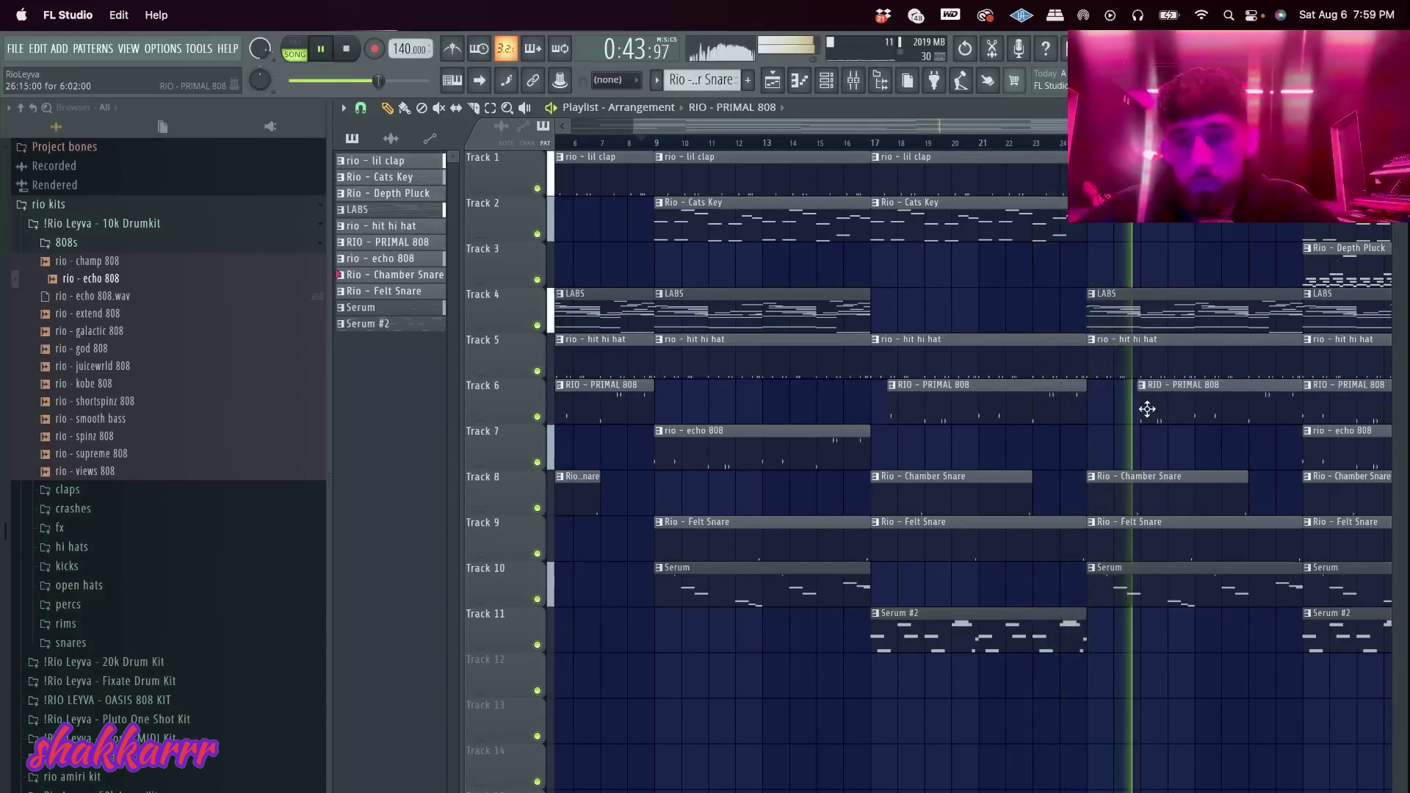
pyautogui.rightClick(1147, 409)
# Put the echo 808 clip back in bars 25 to 32, slice it at about bar 27 and delete the part before the cut
pyautogui.press('e')
pyautogui.click(836, 446)
pyautogui.hotkey('ctrl', 'b')
pyautogui.hotkey('ctrl', 'b')
pyautogui.rightClick(982, 446)
pyautogui.press('c')
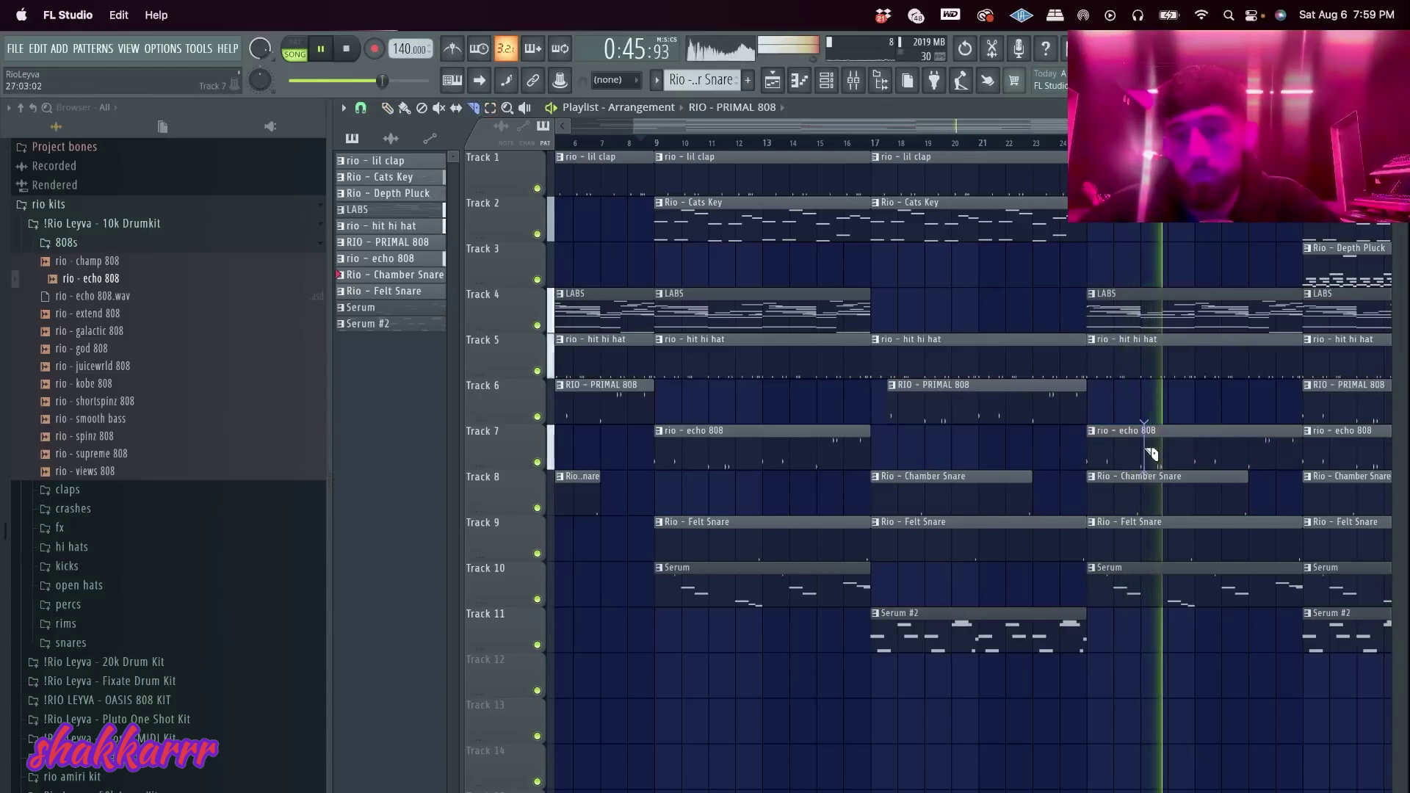
pyautogui.click(1146, 449)
pyautogui.press('e')
pyautogui.click(1111, 449)
pyautogui.press('Delete')
# Delete the Serum, LABS and echo 808 clips from bars 33 to 40
pyautogui.scroll(-3, 1253, 561)
pyautogui.click(1131, 580)
pyautogui.press('Delete')
pyautogui.click(1116, 307)
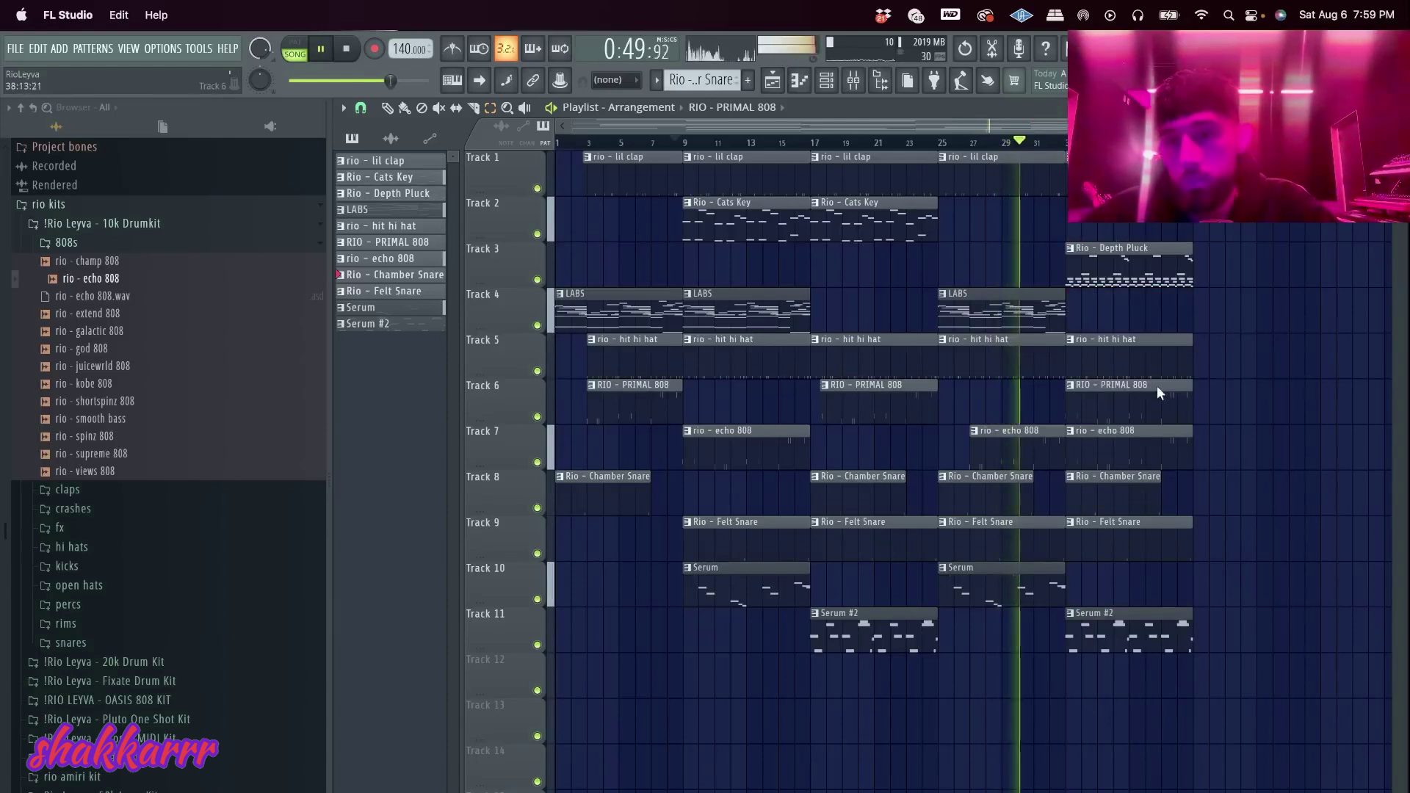
pyautogui.scroll(3, 1152, 408)
pyautogui.click(1042, 455)
pyautogui.press('Delete')
# Slice the hit hi hat and lil clap clips shortly after bar 33 and delete their short opening pieces
pyautogui.press('c')
pyautogui.click(918, 355)
pyautogui.press('e')
pyautogui.click(903, 360)
pyautogui.press('Delete')
pyautogui.press('c')
pyautogui.click(906, 184)
pyautogui.press('e')
pyautogui.click(896, 177)
pyautogui.press('Delete')
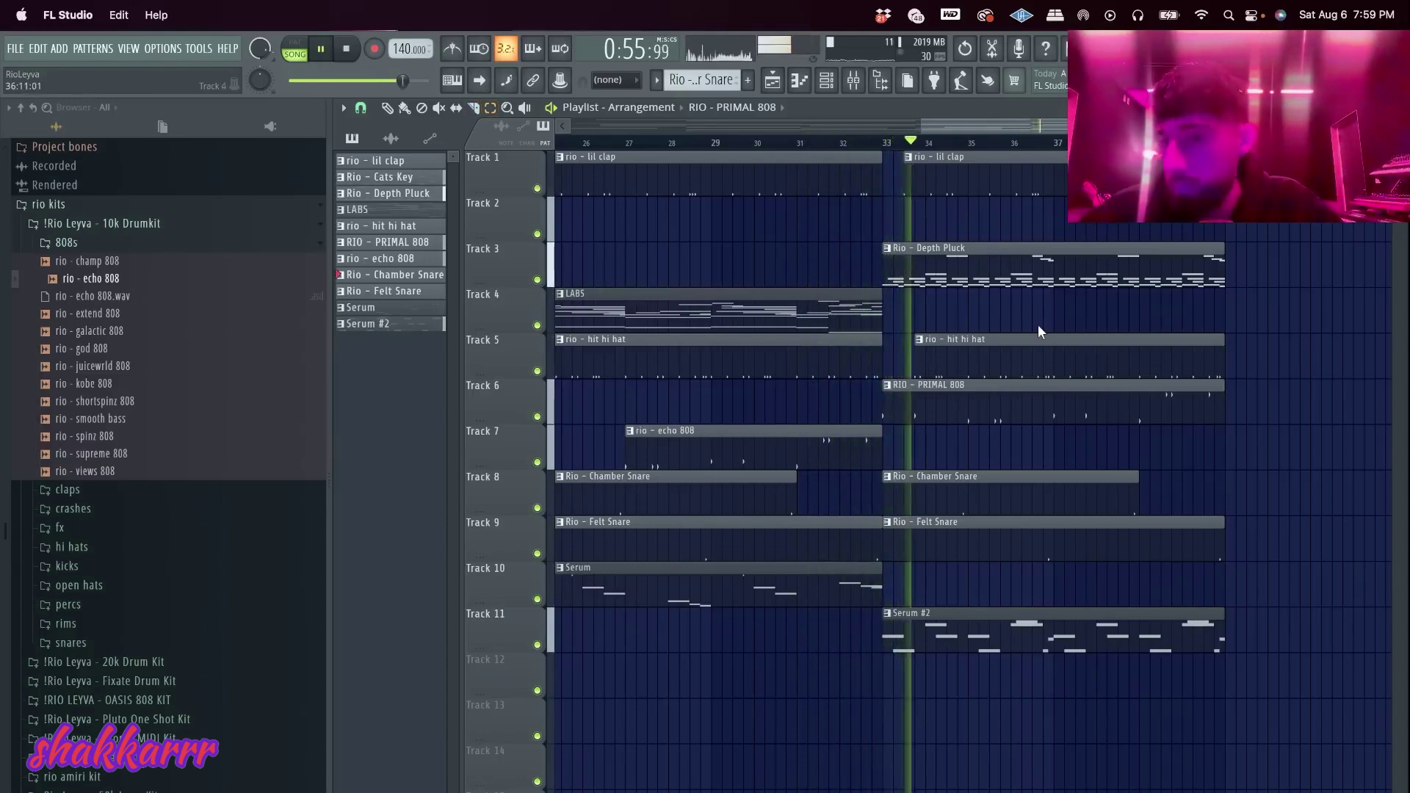
# Select every clip in the playlist and duplicate the whole arrangement so it repeats from bar 41
pyautogui.scroll(-4, 1124, 500)
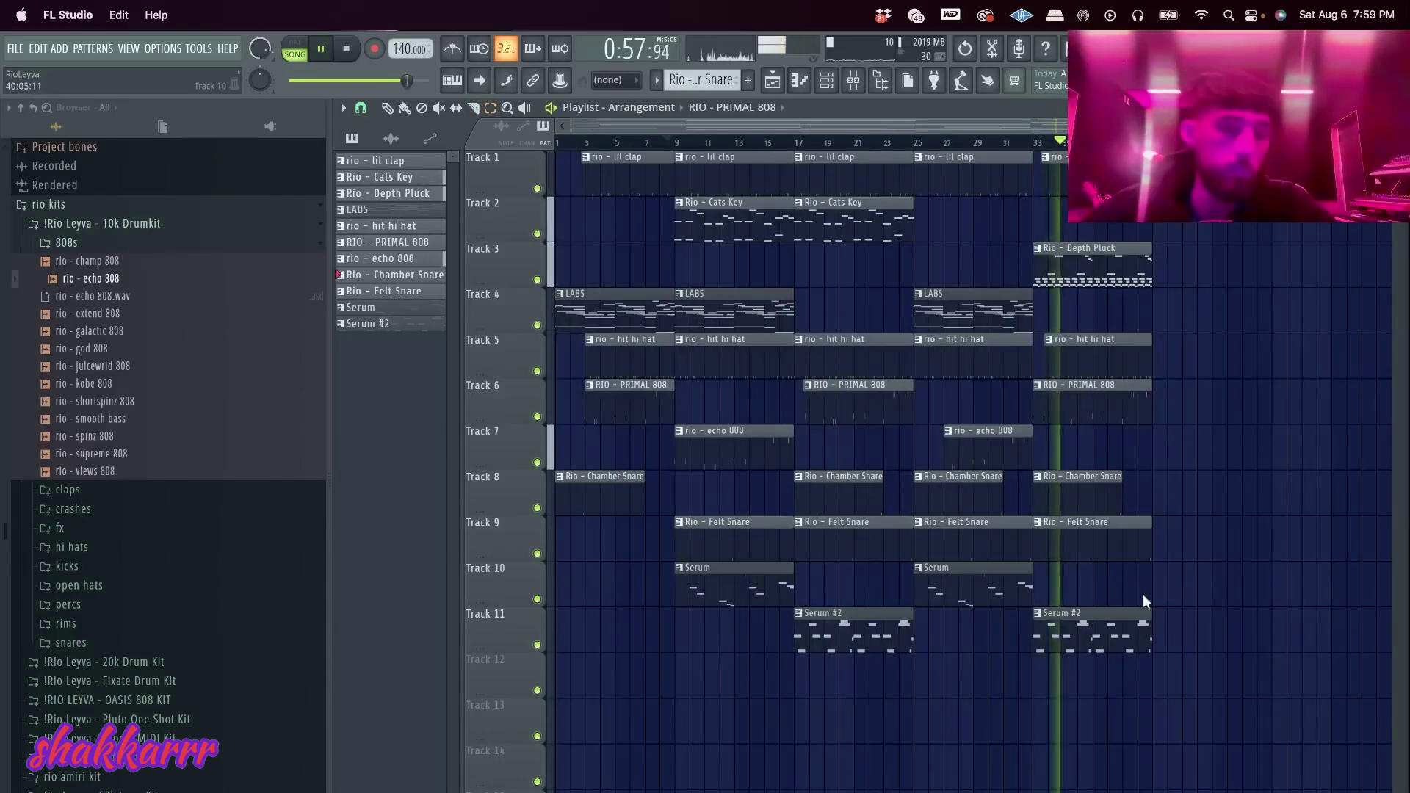
pyautogui.hotkey('ctrl', 'a')
pyautogui.hotkey('ctrl', 'b')
pyautogui.scroll(-2, 844, 525)
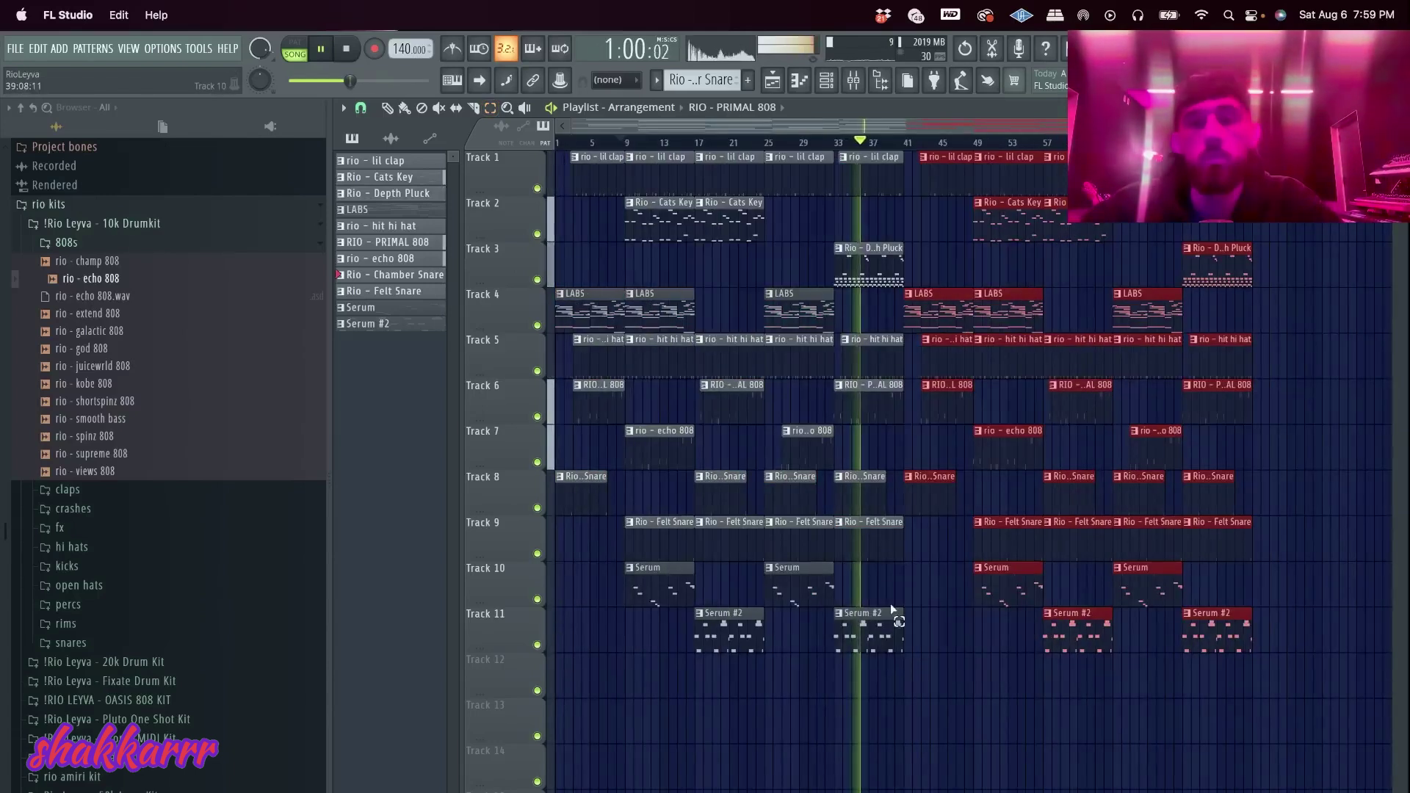
# Select the clips in bars 41 to 80 and duplicate that section so it repeats from bar 81
pyautogui.moveTo(947, 498); pyautogui.dragTo(946, 370)
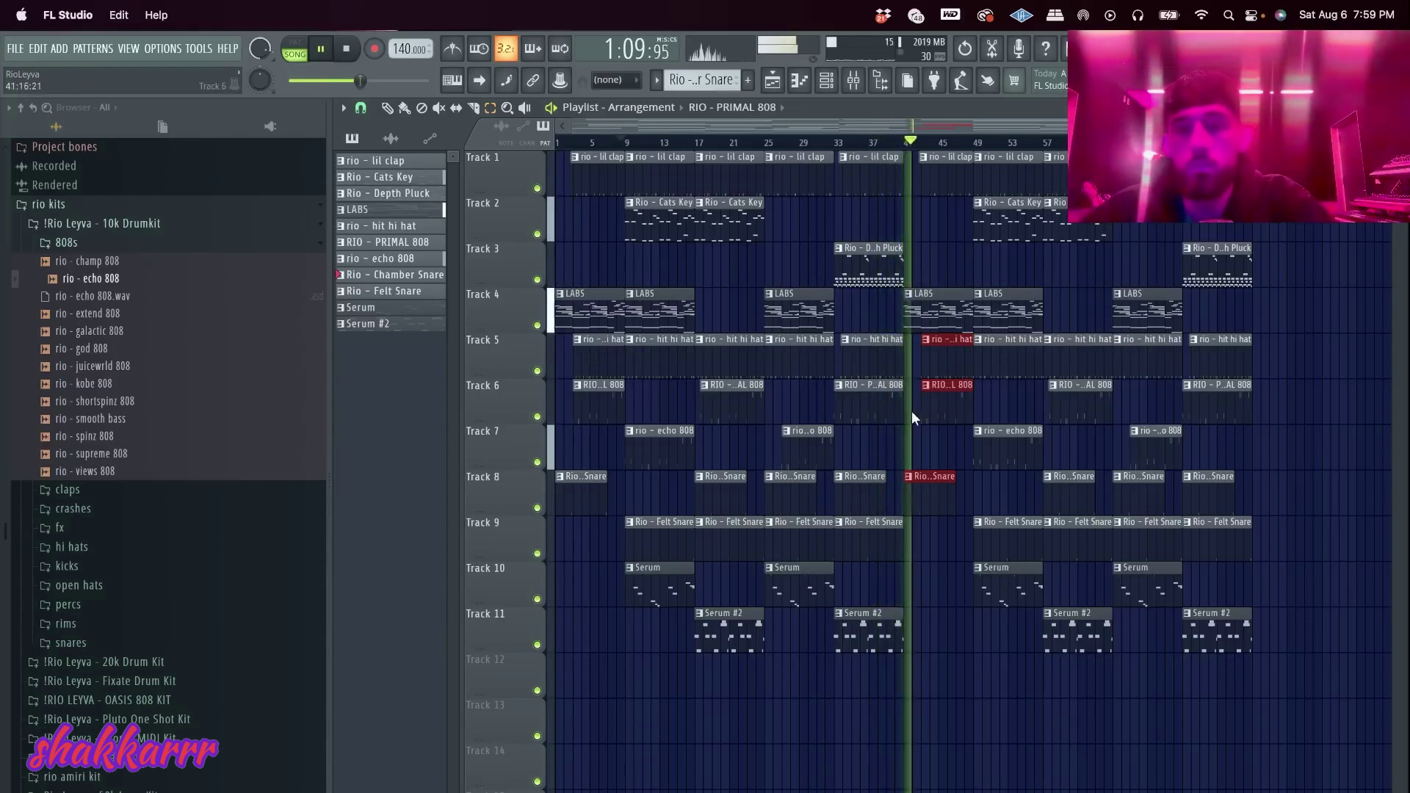
pyautogui.moveTo(1314, 744); pyautogui.dragTo(940, 156)
pyautogui.press('super+b')
pyautogui.click(996, 268)
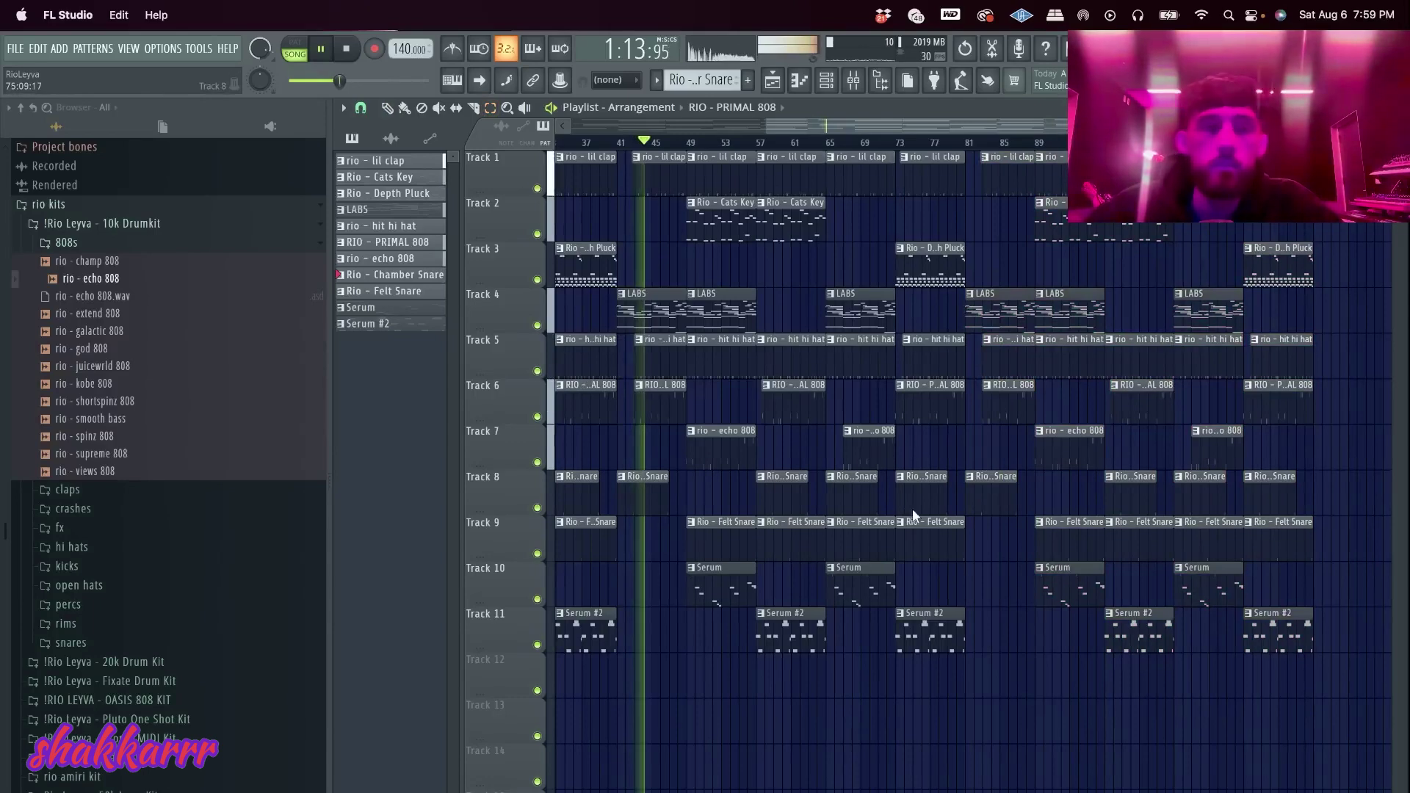
# Save the project as Rio - Romance 140 BPM in a new folder of the same name inside the August Stems folder
pyautogui.press('super+s')
pyautogui.click(752, 157)
pyautogui.click(723, 179)
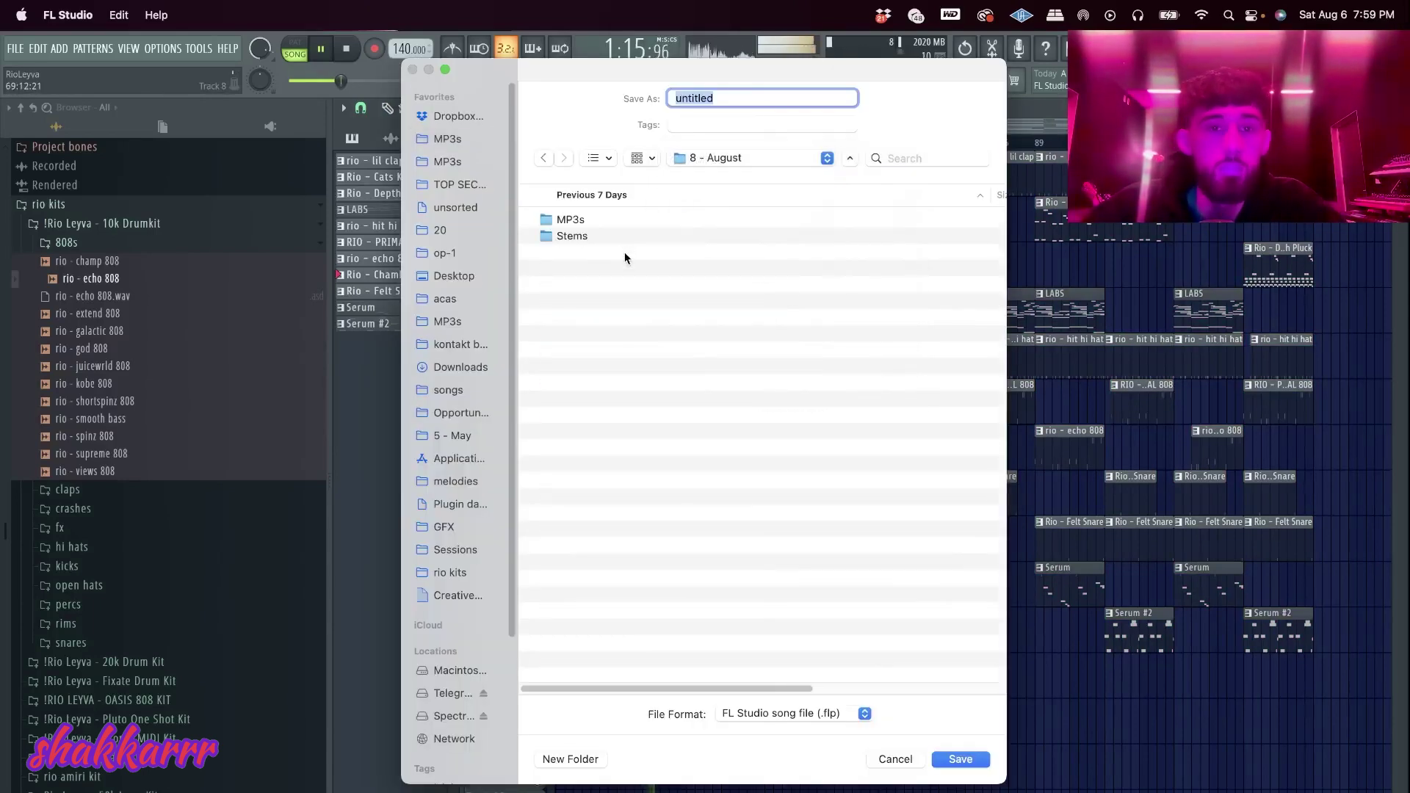
pyautogui.click(622, 241)
pyautogui.doubleClick(621, 239)
pyautogui.press('super+shift+n')
pyautogui.write('Rio - Romance 140 BPM')
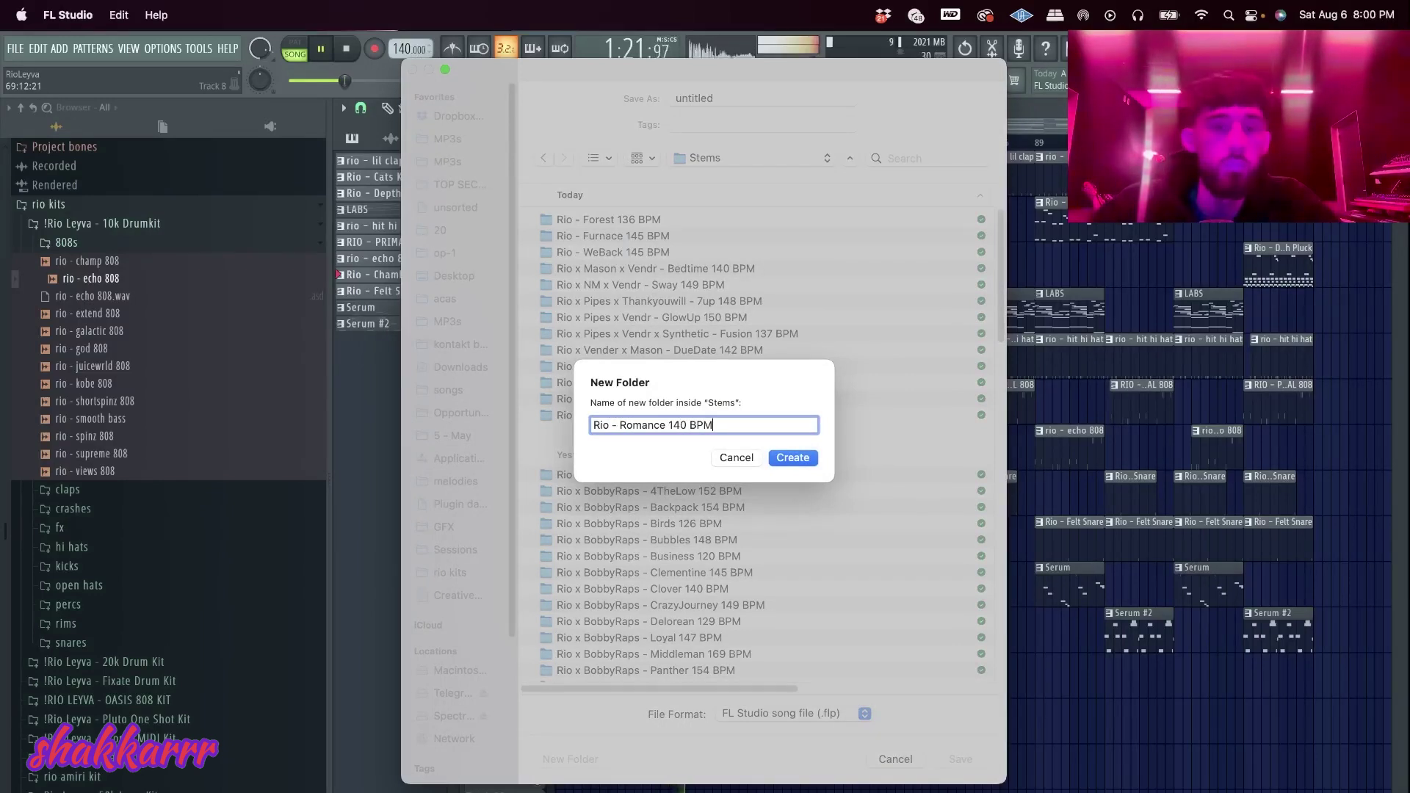
pyautogui.press('Return')
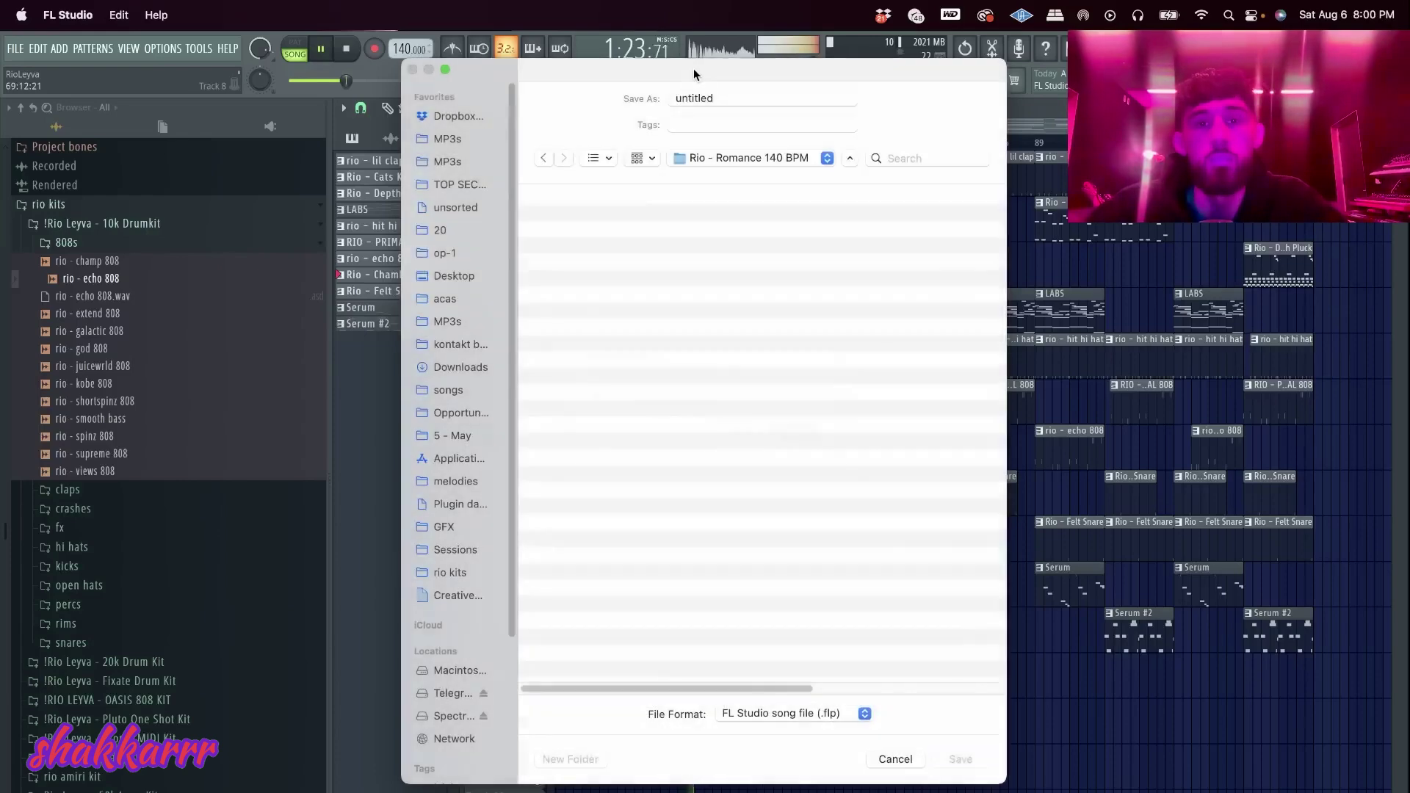
pyautogui.press('Return')
# Lower the hit hi hat, lil clap and LABS faders slightly in the mixer and set the echo 808 fader to about -0.5 dB
pyautogui.press('F9')
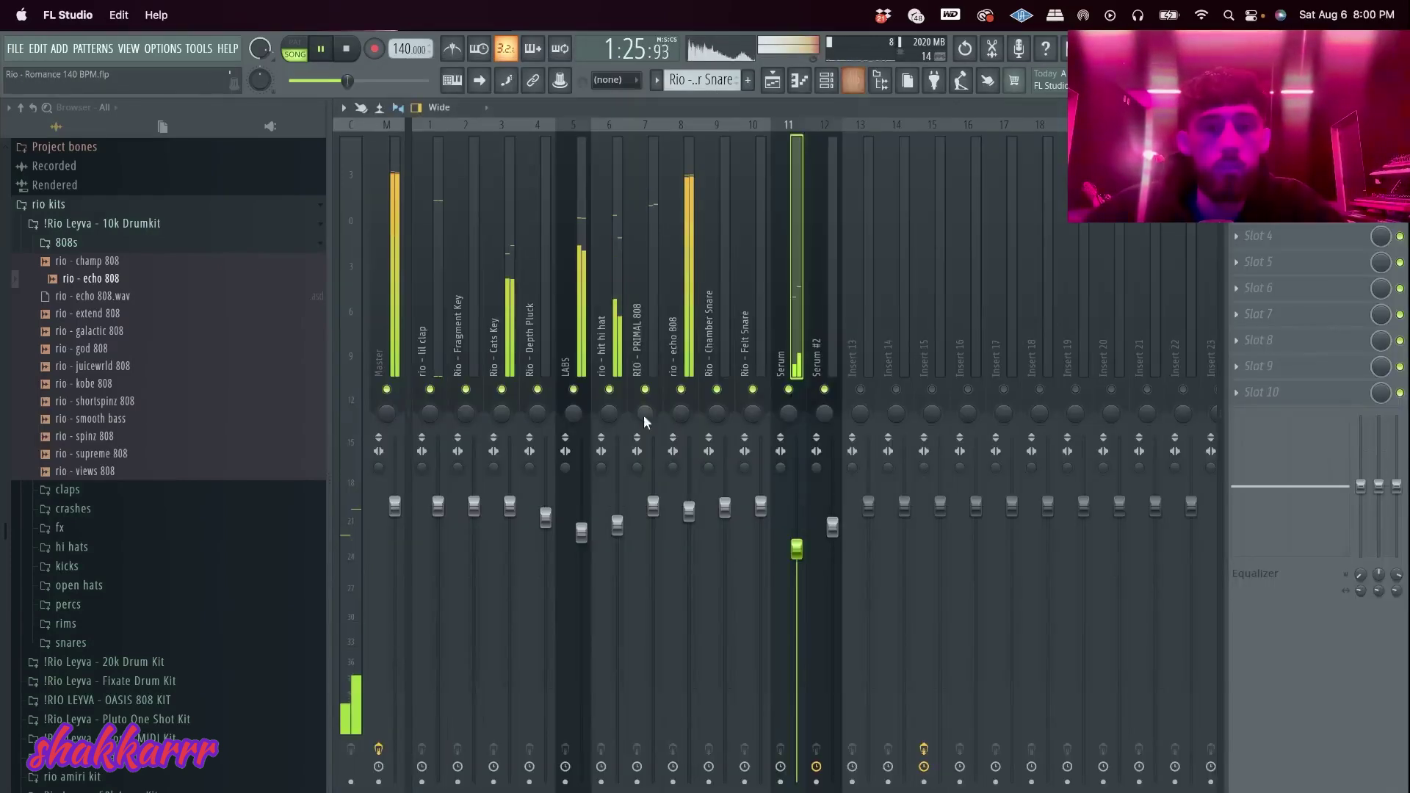
pyautogui.click(687, 506)
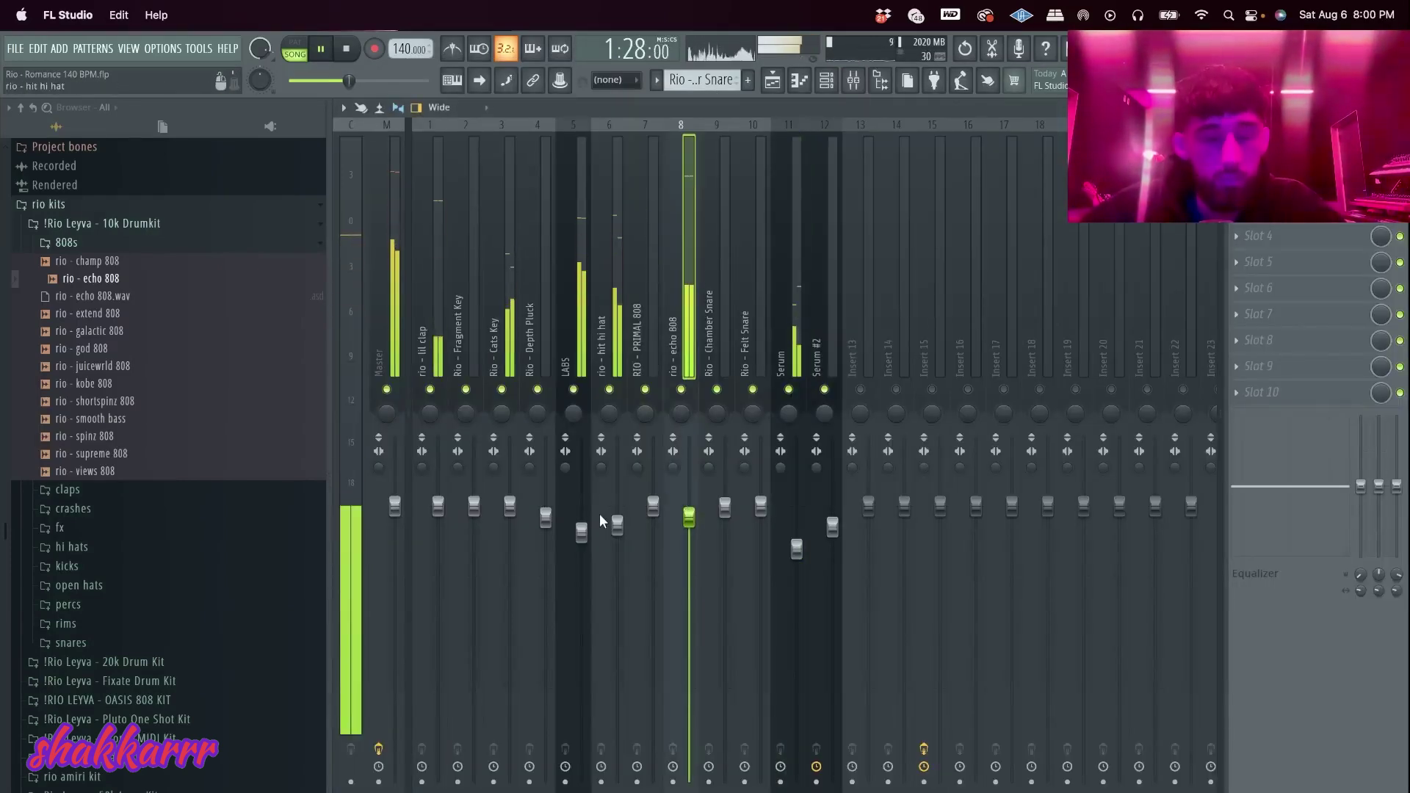
pyautogui.moveTo(616, 527); pyautogui.dragTo(616, 533)
pyautogui.moveTo(438, 506); pyautogui.dragTo(438, 514)
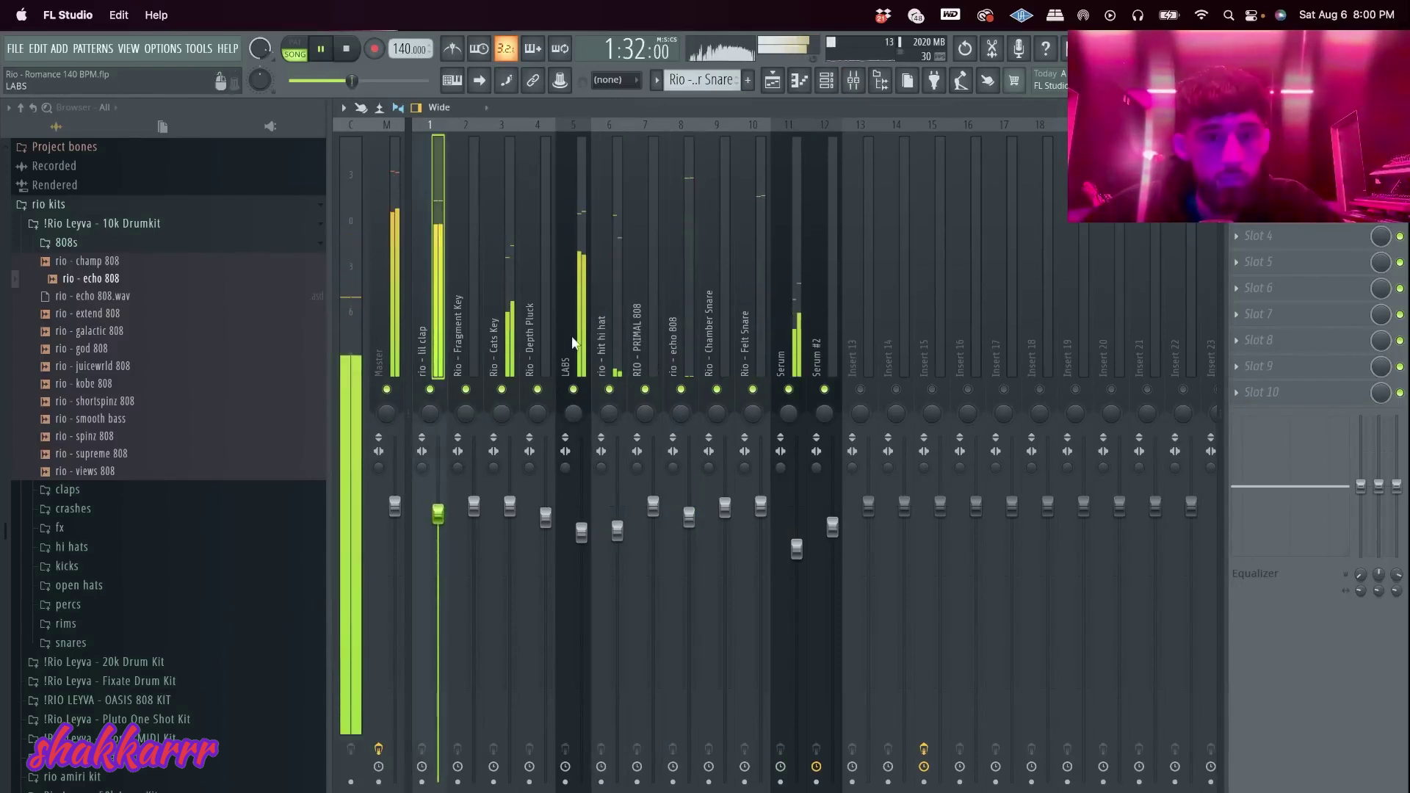
pyautogui.click(577, 532)
pyautogui.moveTo(688, 516); pyautogui.dragTo(688, 512)
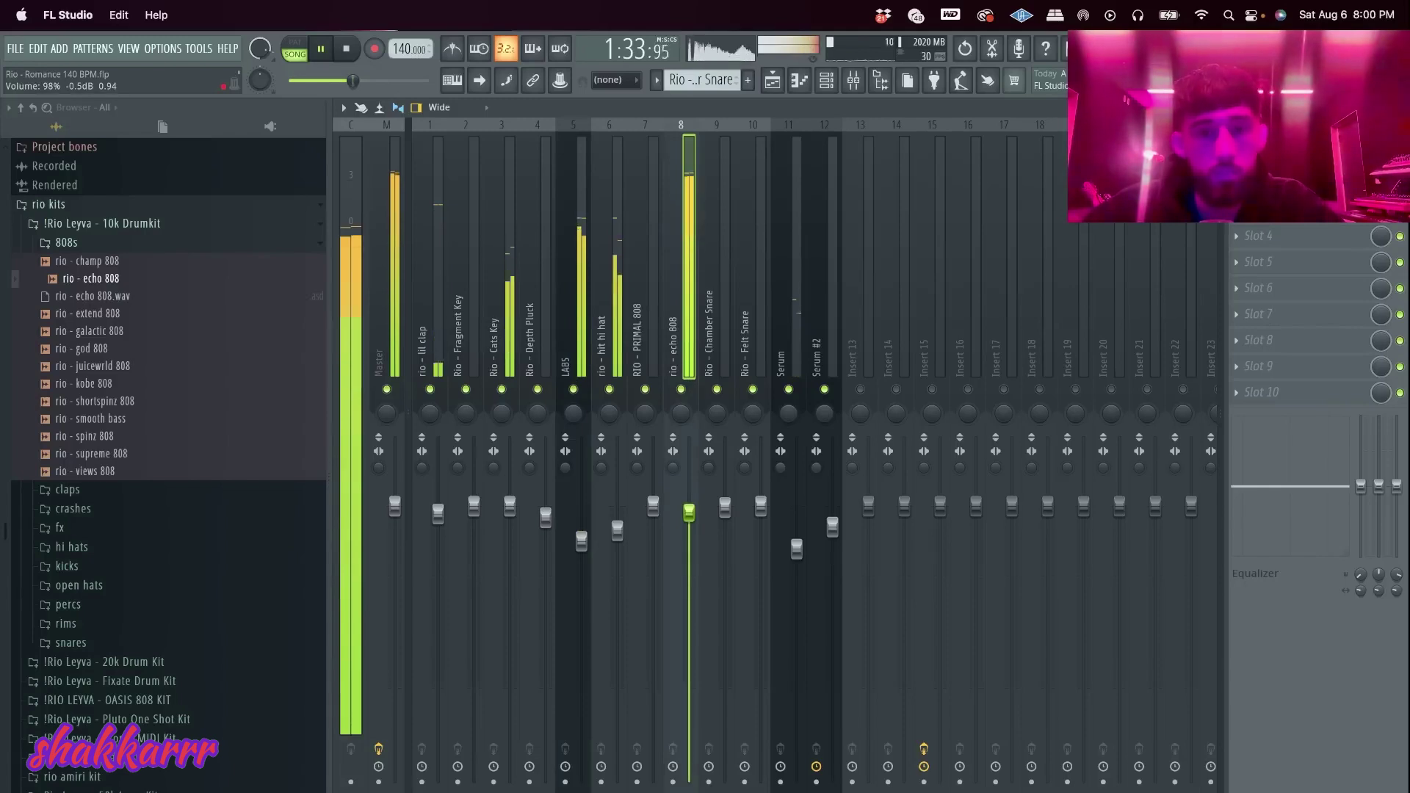
# Export the full song as the MP3 file Rio - Romance 140 BPM into the August MP3s folder and render it
pyautogui.press('super+shift+r')
pyautogui.click(746, 162)
pyautogui.click(745, 195)
pyautogui.doubleClick(642, 219)
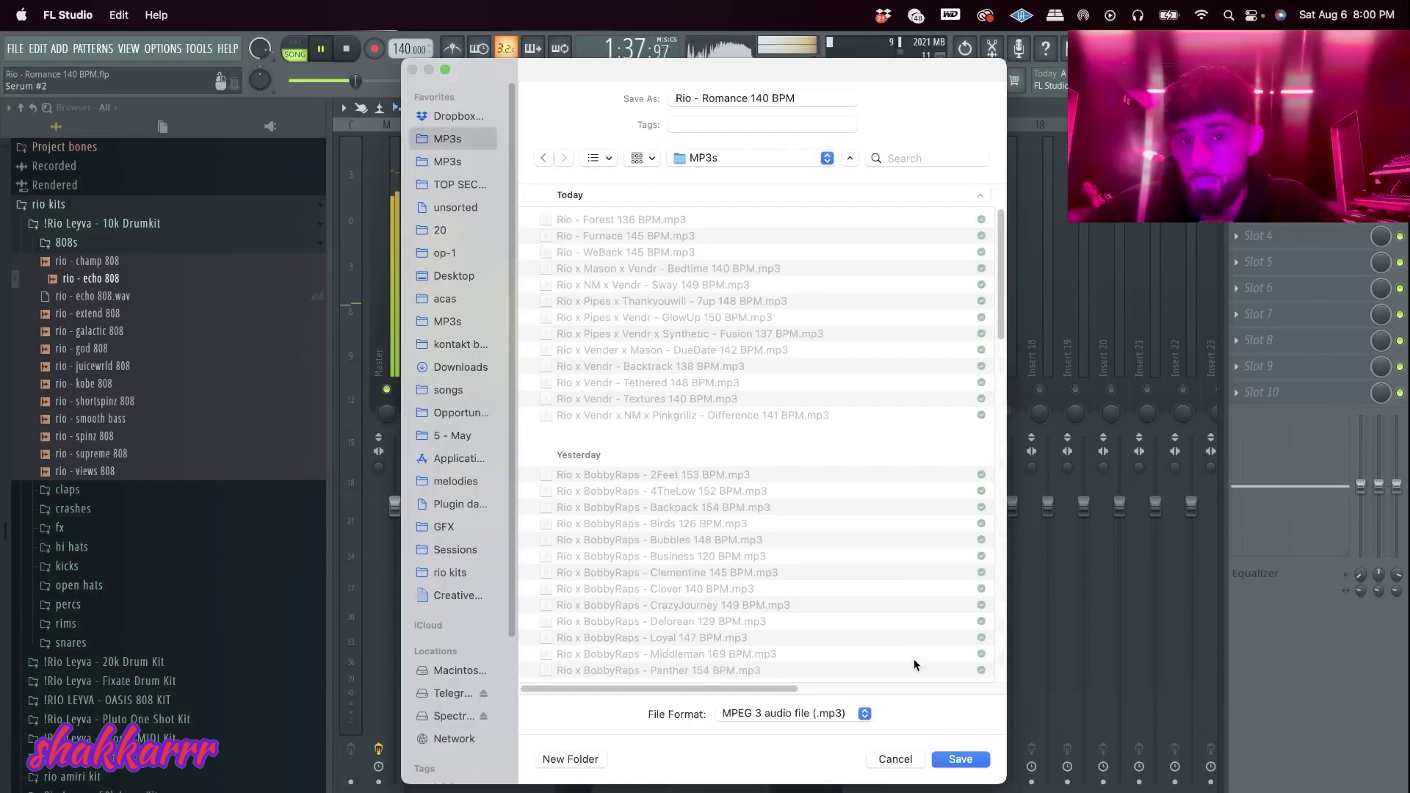
pyautogui.click(958, 759)
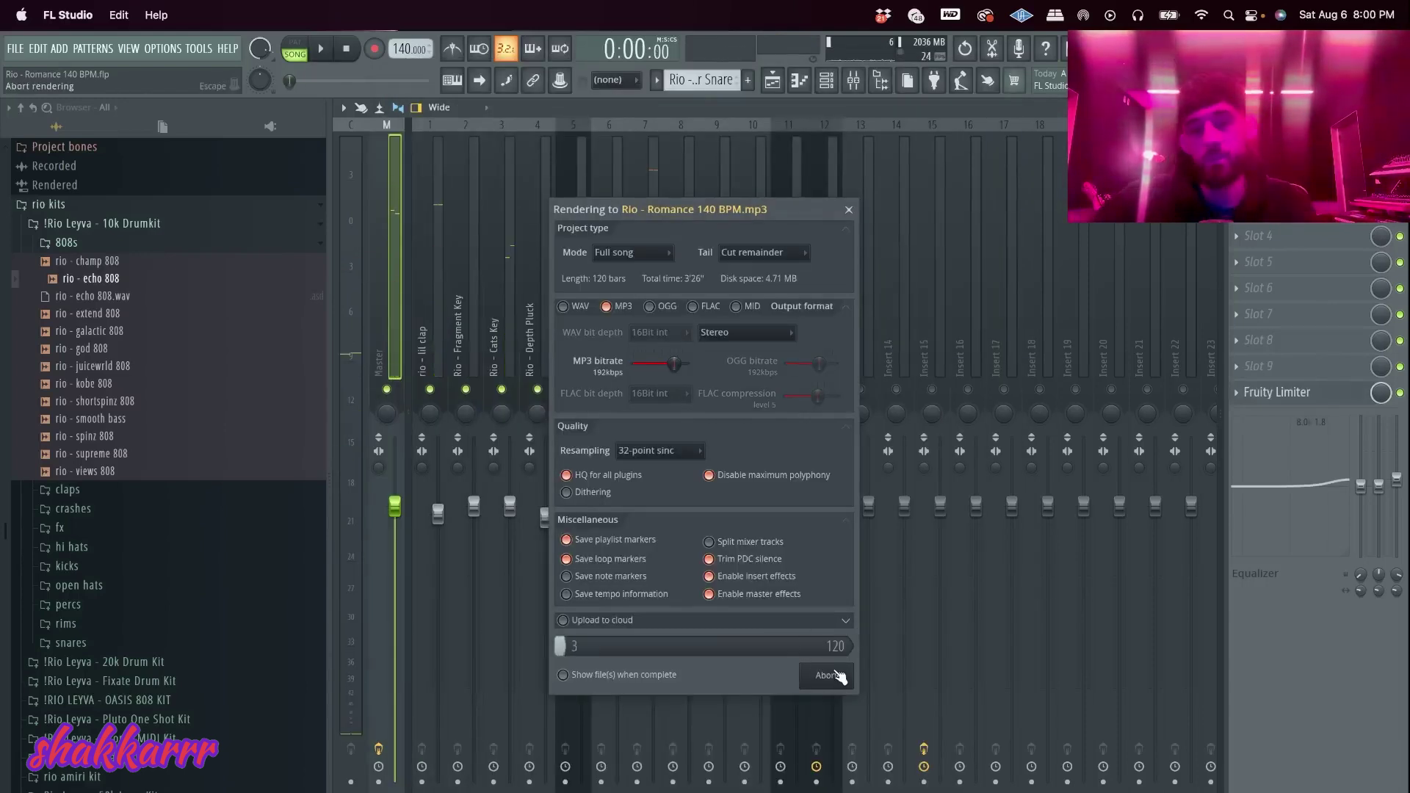